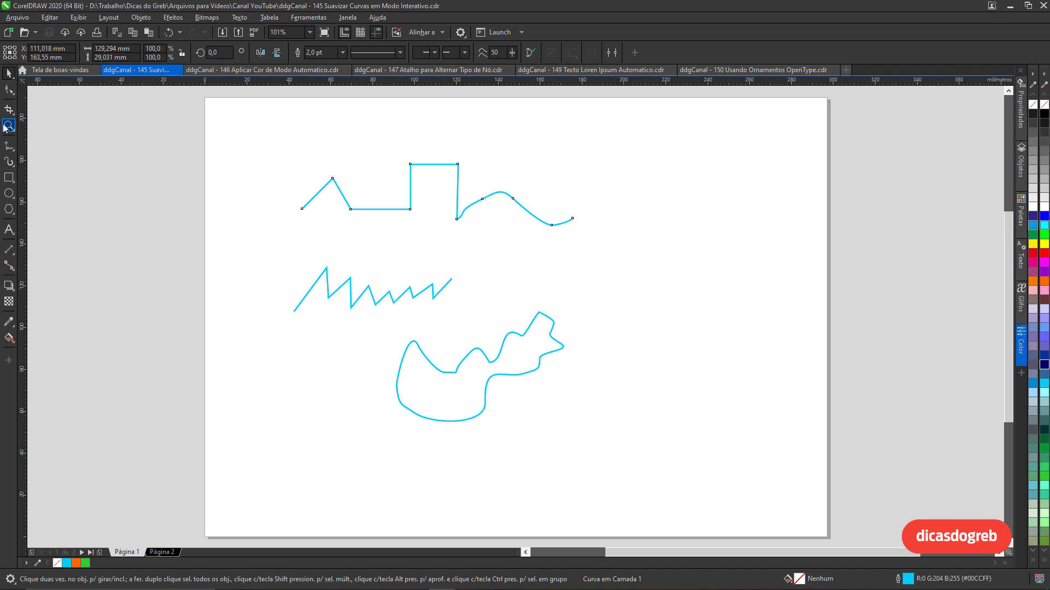
Step: Smooth the upper corners of the top curve's rectangular section with the Smooth tool at a nib size of 4.852 mm
{"action": "left_click", "coordinate": [5, 125]}
{"action": "left_click", "coordinate": [99, 53]}
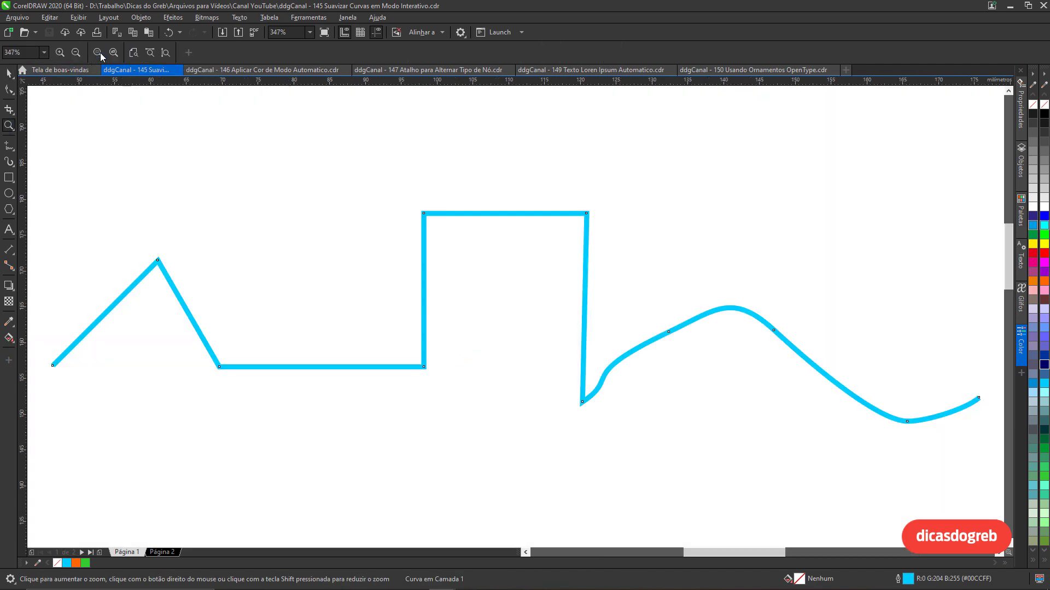
{"action": "left_click", "coordinate": [11, 95]}
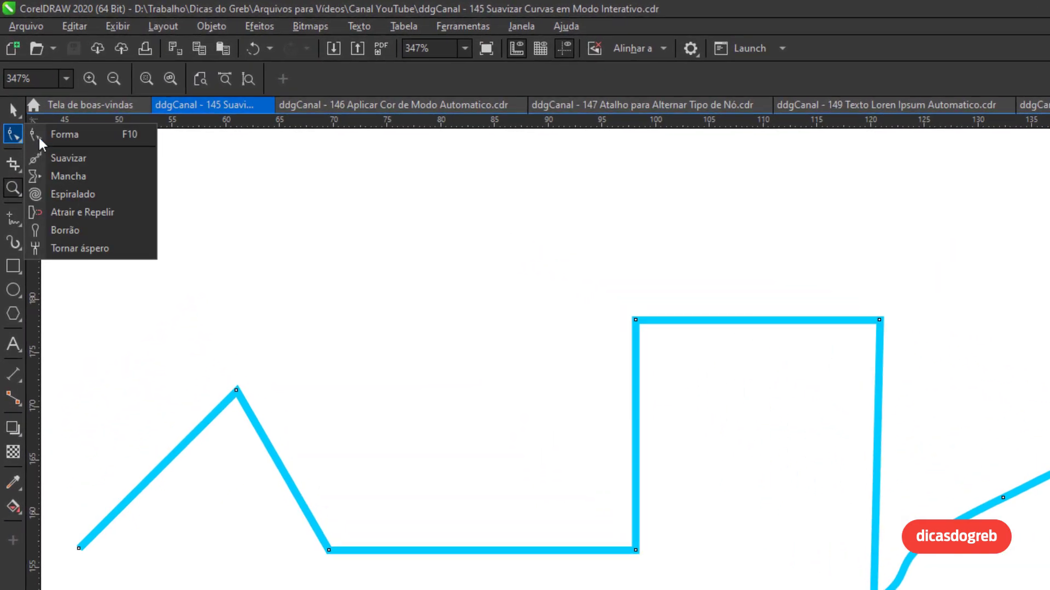
{"action": "left_click", "coordinate": [62, 159]}
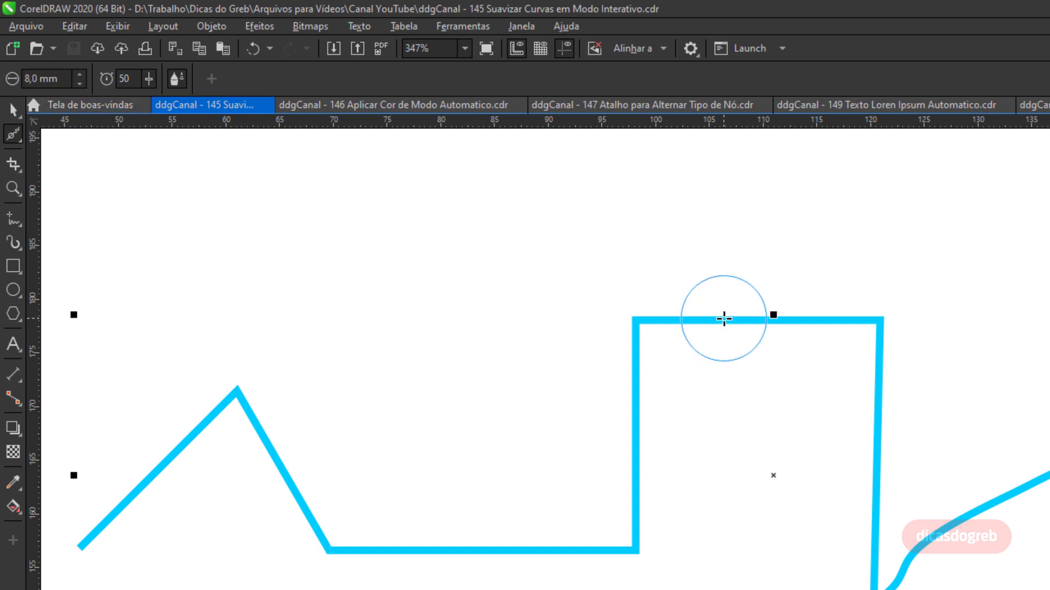
{"action": "mouse_move", "coordinate": [724, 318]}
{"action": "left_mouse_down"}
{"action": "mouse_move", "coordinate": [753, 257]}
{"action": "mouse_move", "coordinate": [747, 233]}
{"action": "mouse_move", "coordinate": [752, 334]}
{"action": "mouse_move", "coordinate": [825, 328]}
{"action": "mouse_move", "coordinate": [691, 307]}
{"action": "mouse_move", "coordinate": [766, 307]}
{"action": "mouse_move", "coordinate": [750, 313]}
{"action": "left_mouse_up"}
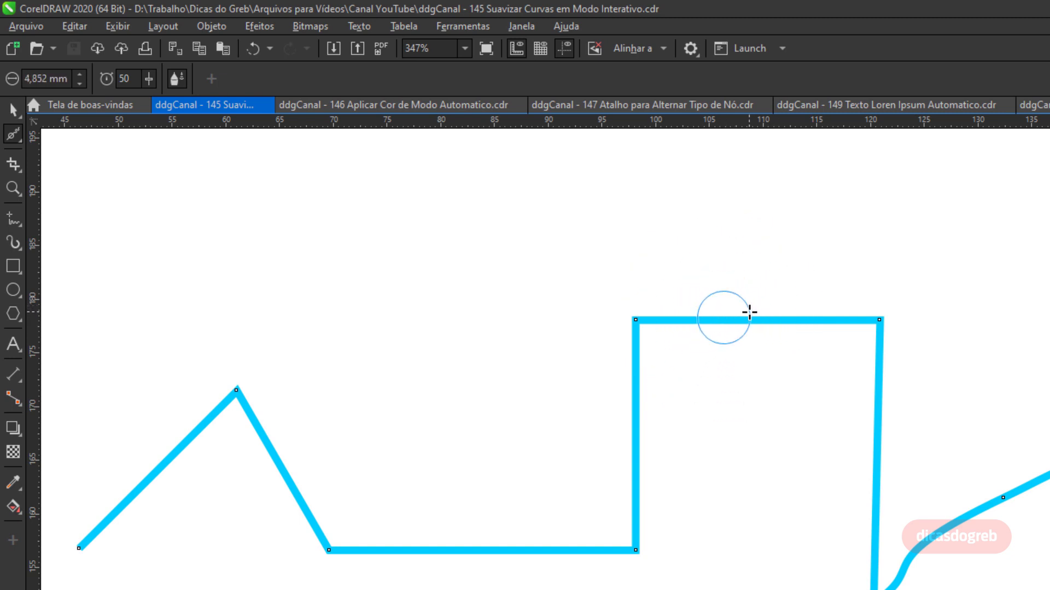
{"action": "mouse_move", "coordinate": [634, 326]}
{"action": "left_mouse_down"}
{"action": "mouse_move", "coordinate": [659, 317]}
{"action": "mouse_move", "coordinate": [850, 325]}
{"action": "mouse_move", "coordinate": [882, 333]}
{"action": "mouse_move", "coordinate": [886, 375]}
{"action": "left_mouse_up"}
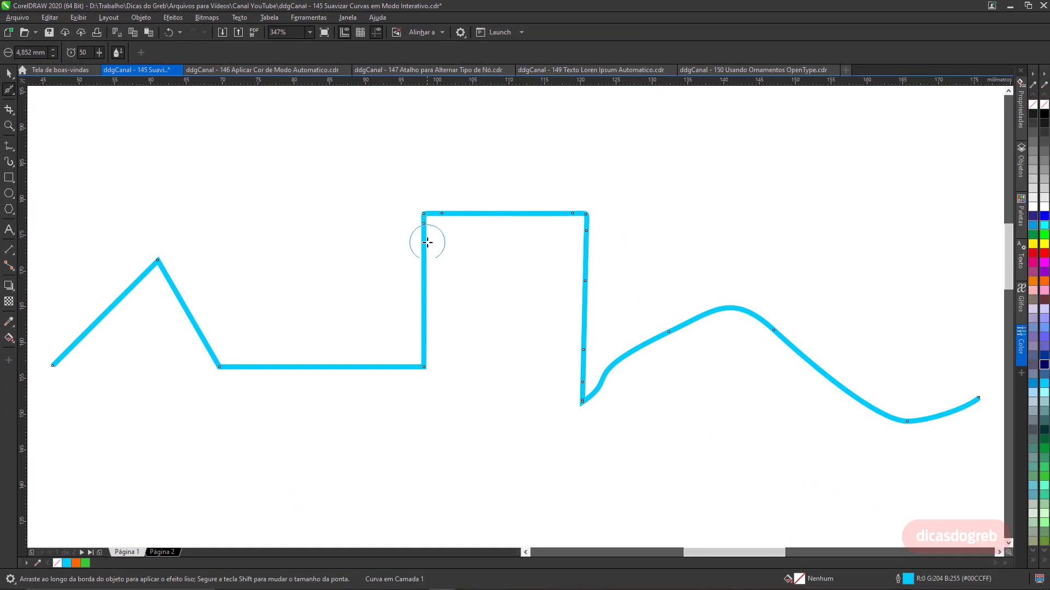
Step: Try further smoothing on the rectangular section's upper corners and its lower corner beside the wave, and undo these strokes
{"action": "mouse_move", "coordinate": [427, 242]}
{"action": "left_mouse_down"}
{"action": "mouse_move", "coordinate": [424, 234]}
{"action": "mouse_move", "coordinate": [497, 211]}
{"action": "mouse_move", "coordinate": [576, 218]}
{"action": "mouse_move", "coordinate": [586, 240]}
{"action": "left_mouse_up"}
{"action": "mouse_move", "coordinate": [587, 377]}
{"action": "left_mouse_down"}
{"action": "mouse_move", "coordinate": [600, 399]}
{"action": "mouse_move", "coordinate": [577, 379]}
{"action": "mouse_move", "coordinate": [584, 398]}
{"action": "mouse_move", "coordinate": [607, 403]}
{"action": "left_mouse_up"}
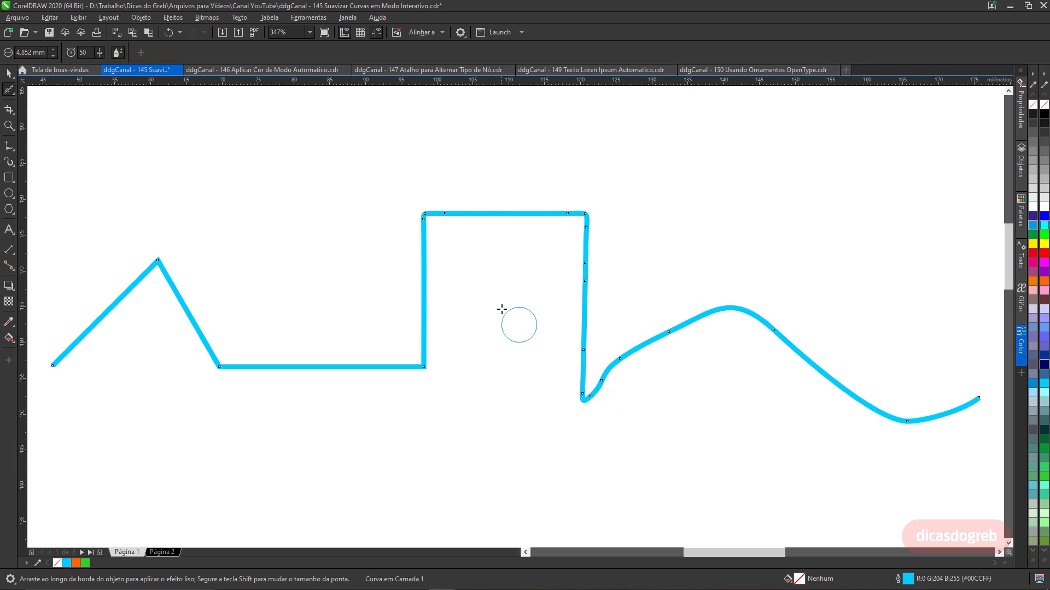
{"action": "left_click", "coordinate": [173, 35]}
Step: Set the smoothing rate to 5 and smooth the two lower corners of the top curve's rectangular section
{"action": "left_click", "coordinate": [93, 53]}
{"action": "type", "text": "5"}
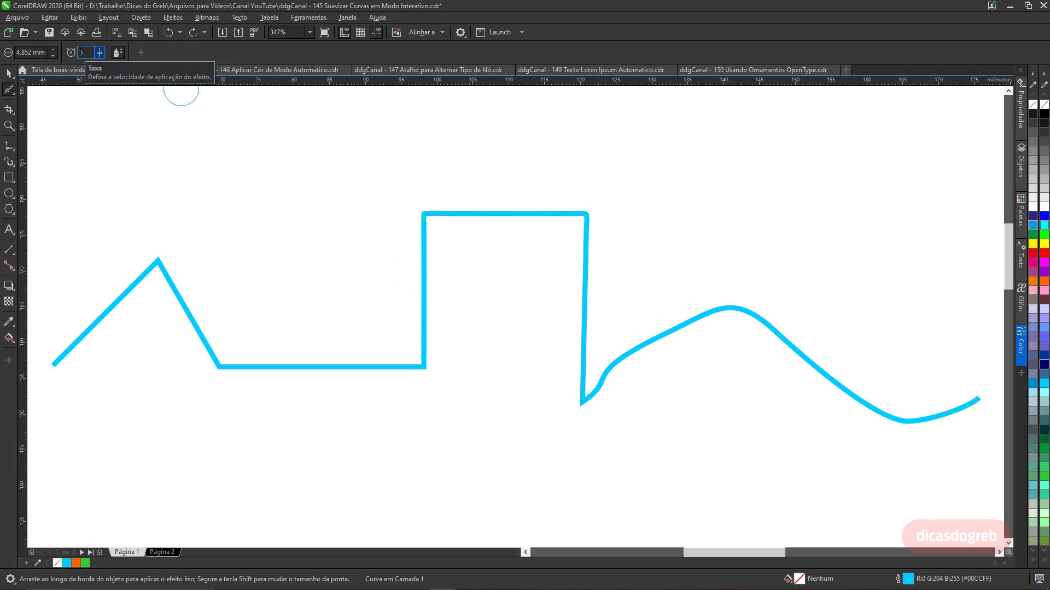
{"action": "key", "text": "Return"}
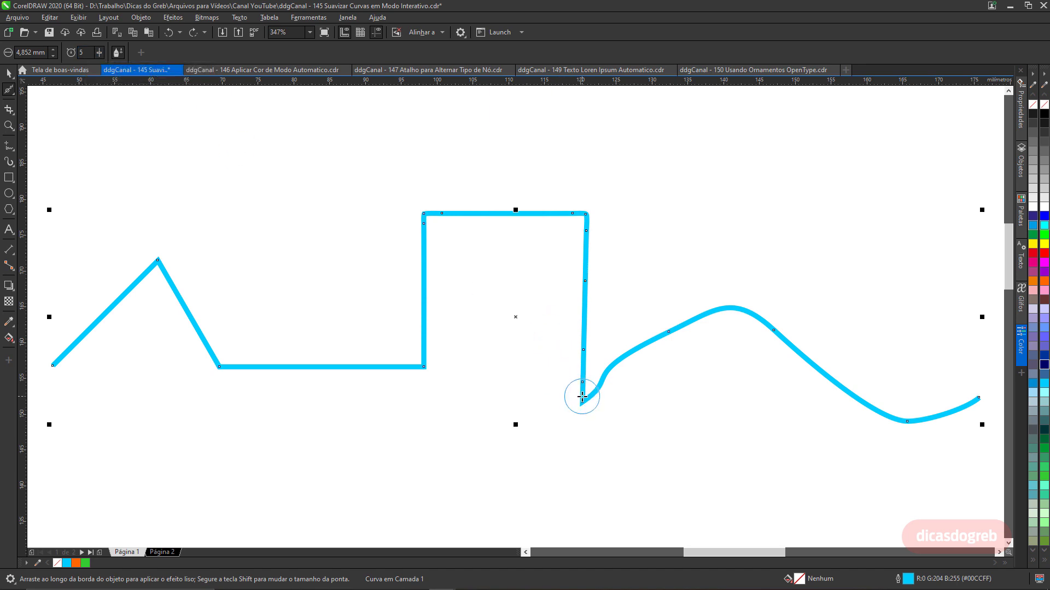
{"action": "mouse_move", "coordinate": [581, 397]}
{"action": "left_mouse_down"}
{"action": "mouse_move", "coordinate": [595, 402]}
{"action": "mouse_move", "coordinate": [592, 421]}
{"action": "mouse_move", "coordinate": [567, 382]}
{"action": "left_mouse_up"}
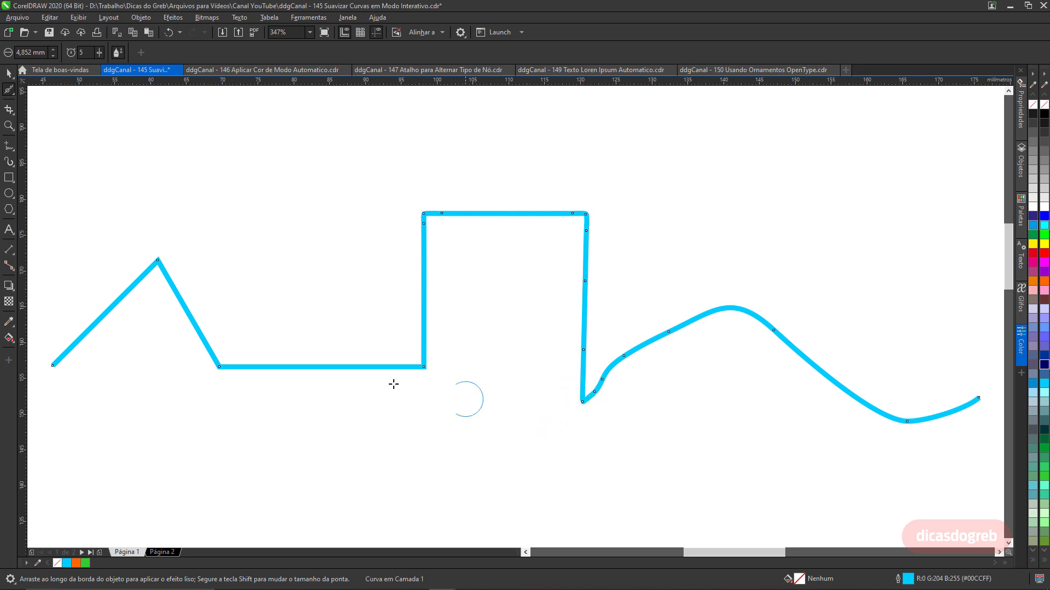
{"action": "mouse_move", "coordinate": [422, 361]}
{"action": "left_mouse_down"}
{"action": "mouse_move", "coordinate": [412, 366]}
{"action": "mouse_move", "coordinate": [424, 377]}
{"action": "mouse_move", "coordinate": [393, 376]}
{"action": "left_mouse_up"}
Step: Set the smoothing rate to 25 and smooth the triangular peak of the top curve
{"action": "type", "text": "25"}
{"action": "key", "text": "Return"}
{"action": "mouse_move", "coordinate": [159, 266]}
{"action": "left_mouse_down"}
{"action": "mouse_move", "coordinate": [147, 265]}
{"action": "mouse_move", "coordinate": [185, 266]}
{"action": "mouse_move", "coordinate": [167, 284]}
{"action": "left_mouse_up"}
Step: Smooth the zigzag line's corners, enlarging the nib to 9.744 mm for its larger peaks
{"action": "left_click_drag", "start_coordinate": [1010, 253], "coordinate": [1011, 304]}
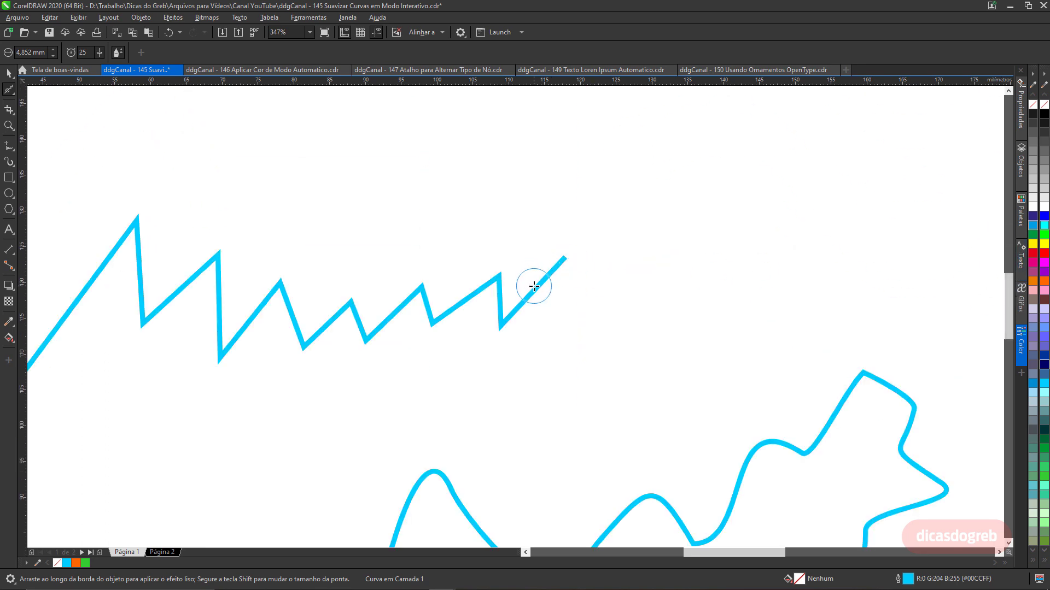
{"action": "mouse_move", "coordinate": [536, 286]}
{"action": "left_mouse_down"}
{"action": "mouse_move", "coordinate": [504, 318]}
{"action": "mouse_move", "coordinate": [496, 280]}
{"action": "mouse_move", "coordinate": [411, 313]}
{"action": "mouse_move", "coordinate": [400, 287]}
{"action": "left_mouse_up"}
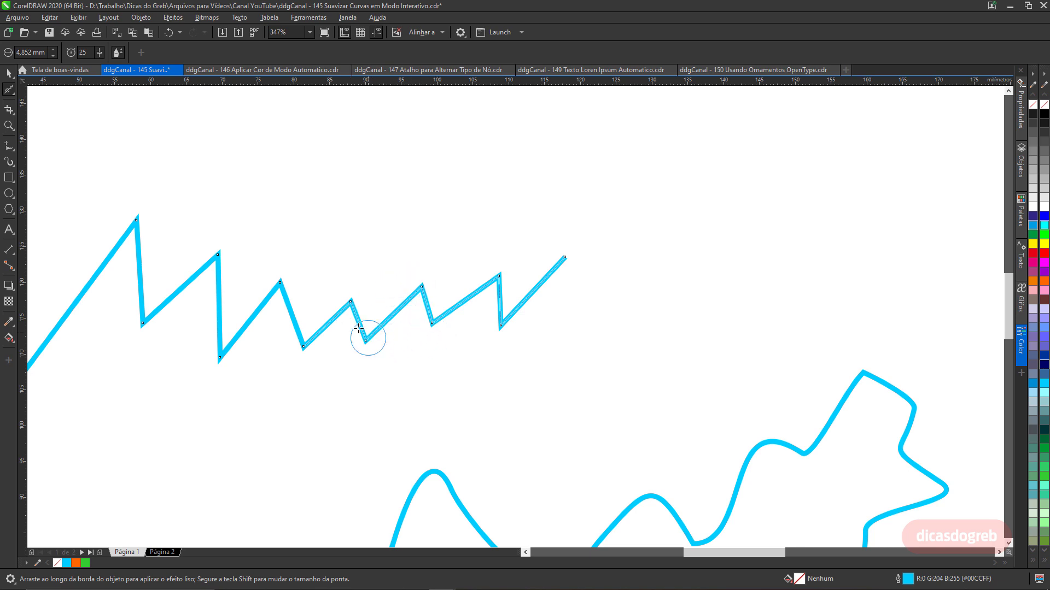
{"action": "mouse_move", "coordinate": [359, 328]}
{"action": "left_mouse_down"}
{"action": "mouse_move", "coordinate": [279, 317]}
{"action": "mouse_move", "coordinate": [288, 300]}
{"action": "mouse_move", "coordinate": [300, 351]}
{"action": "left_mouse_up"}
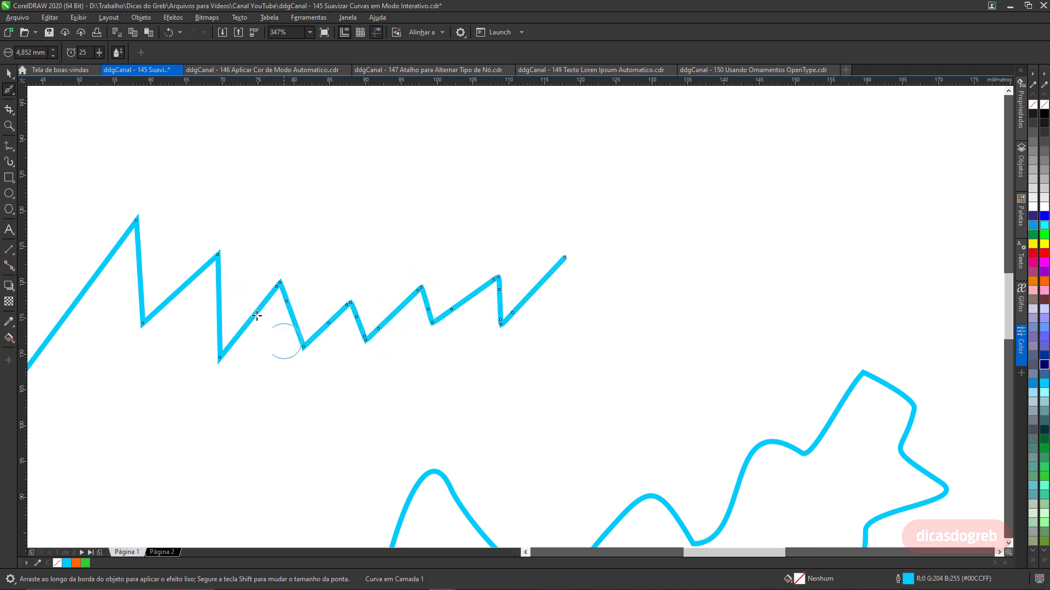
{"action": "mouse_move", "coordinate": [246, 229]}
{"action": "left_mouse_down"}
{"action": "mouse_move", "coordinate": [264, 180]}
{"action": "mouse_move", "coordinate": [306, 142]}
{"action": "mouse_move", "coordinate": [292, 154]}
{"action": "left_mouse_up"}
{"action": "mouse_move", "coordinate": [225, 246]}
{"action": "left_mouse_down"}
{"action": "mouse_move", "coordinate": [215, 253]}
{"action": "mouse_move", "coordinate": [213, 353]}
{"action": "left_mouse_up"}
{"action": "mouse_move", "coordinate": [126, 223]}
{"action": "left_mouse_down"}
{"action": "mouse_move", "coordinate": [159, 270]}
{"action": "mouse_move", "coordinate": [134, 319]}
{"action": "mouse_move", "coordinate": [155, 300]}
{"action": "mouse_move", "coordinate": [178, 328]}
{"action": "left_mouse_up"}
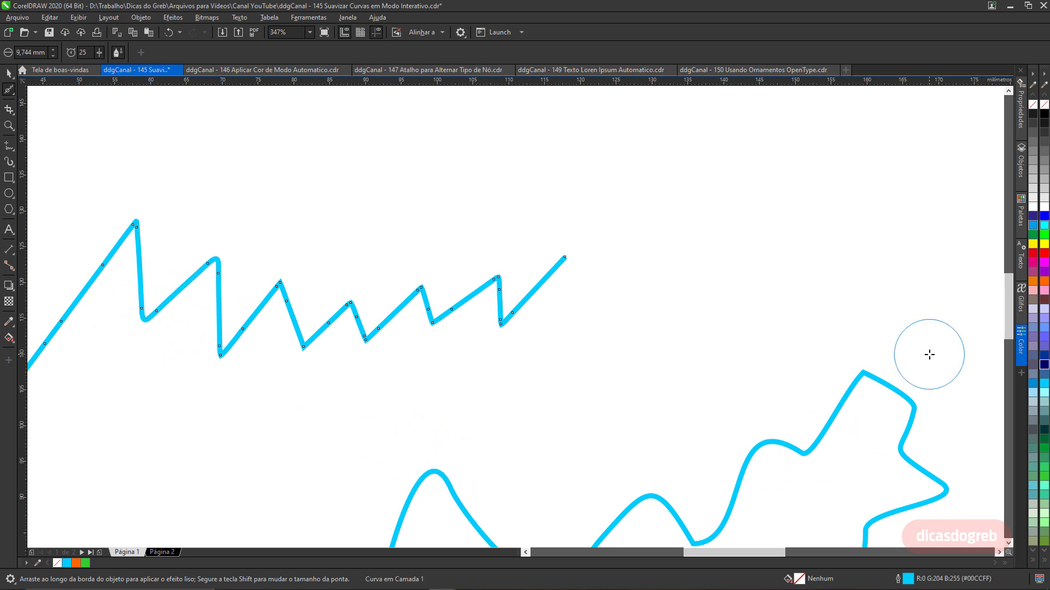
Step: Smooth the pointed end and the adjoining lower edge of the closed curve below the zigzag
{"action": "left_click", "coordinate": [862, 375]}
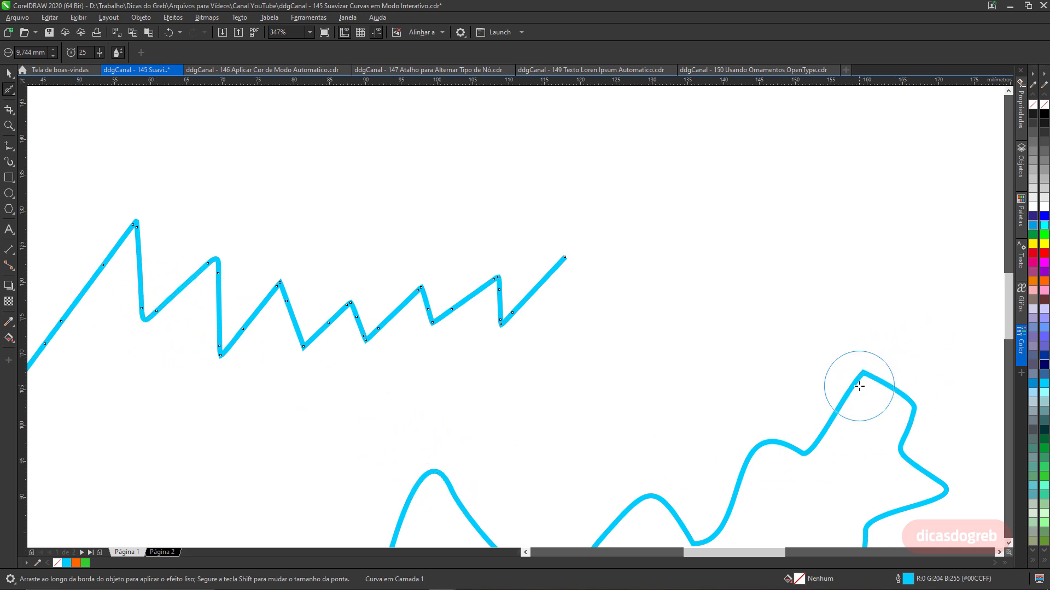
{"action": "mouse_move", "coordinate": [857, 385]}
{"action": "left_mouse_down"}
{"action": "mouse_move", "coordinate": [870, 368]}
{"action": "mouse_move", "coordinate": [858, 366]}
{"action": "mouse_move", "coordinate": [867, 375]}
{"action": "mouse_move", "coordinate": [832, 416]}
{"action": "mouse_move", "coordinate": [847, 389]}
{"action": "mouse_move", "coordinate": [890, 380]}
{"action": "mouse_move", "coordinate": [822, 429]}
{"action": "mouse_move", "coordinate": [741, 461]}
{"action": "mouse_move", "coordinate": [804, 440]}
{"action": "mouse_move", "coordinate": [895, 380]}
{"action": "mouse_move", "coordinate": [912, 401]}
{"action": "mouse_move", "coordinate": [904, 450]}
{"action": "mouse_move", "coordinate": [919, 424]}
{"action": "left_mouse_up"}
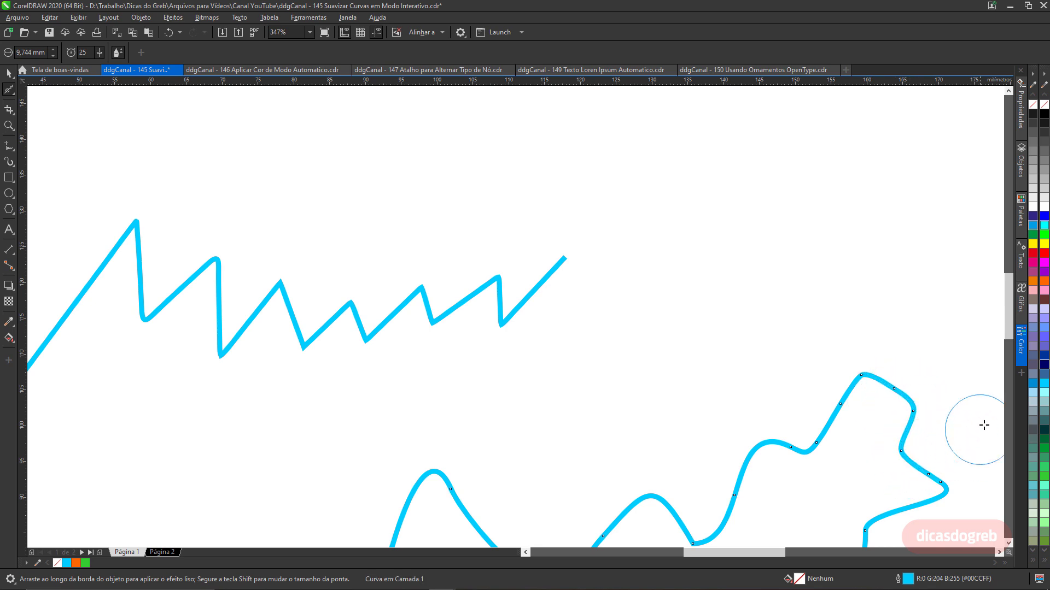
{"action": "scroll", "coordinate": [1011, 322], "scroll_direction": "down", "scroll_amount": 3}
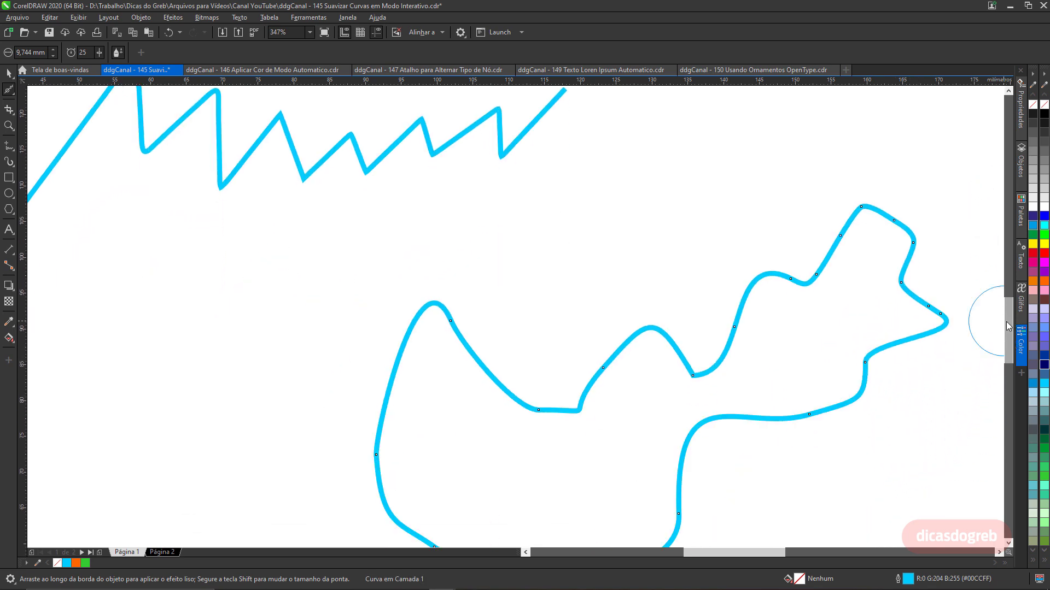
{"action": "mouse_move", "coordinate": [980, 317]}
{"action": "left_mouse_down"}
{"action": "mouse_move", "coordinate": [857, 366]}
{"action": "mouse_move", "coordinate": [865, 353]}
{"action": "mouse_move", "coordinate": [841, 408]}
{"action": "mouse_move", "coordinate": [801, 404]}
{"action": "left_mouse_up"}
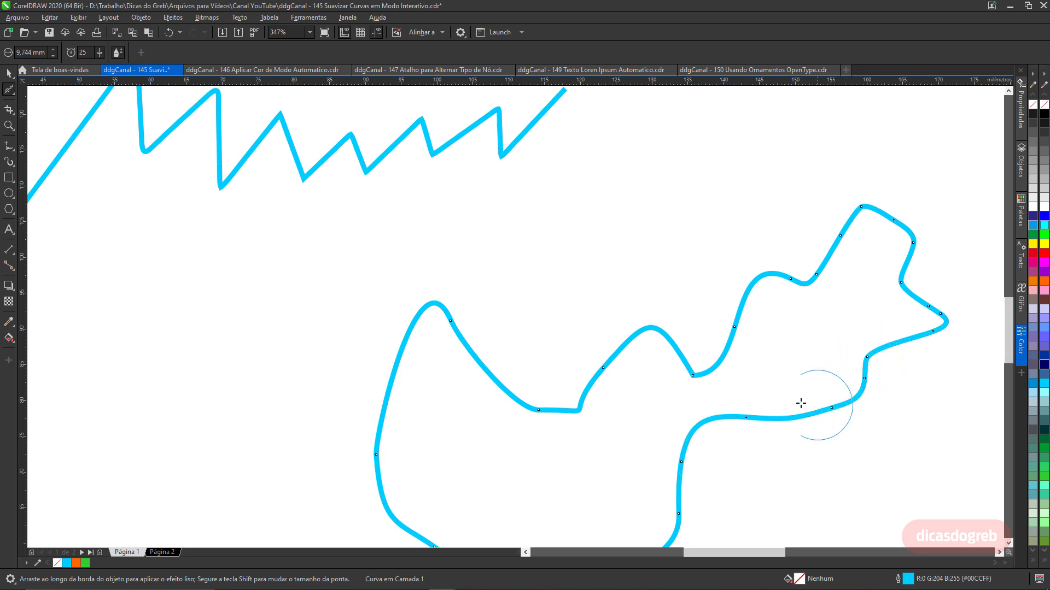
Step: Switch to page 2 and select the orange shape with the torn lower edge
{"action": "left_click", "coordinate": [171, 554]}
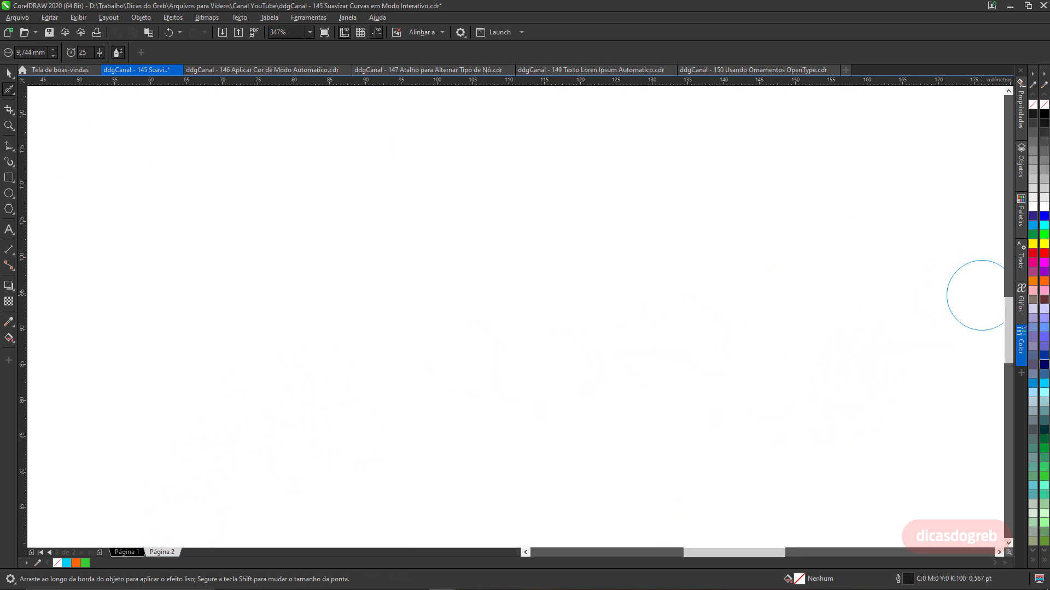
{"action": "left_click_drag", "start_coordinate": [1006, 341], "coordinate": [1003, 268]}
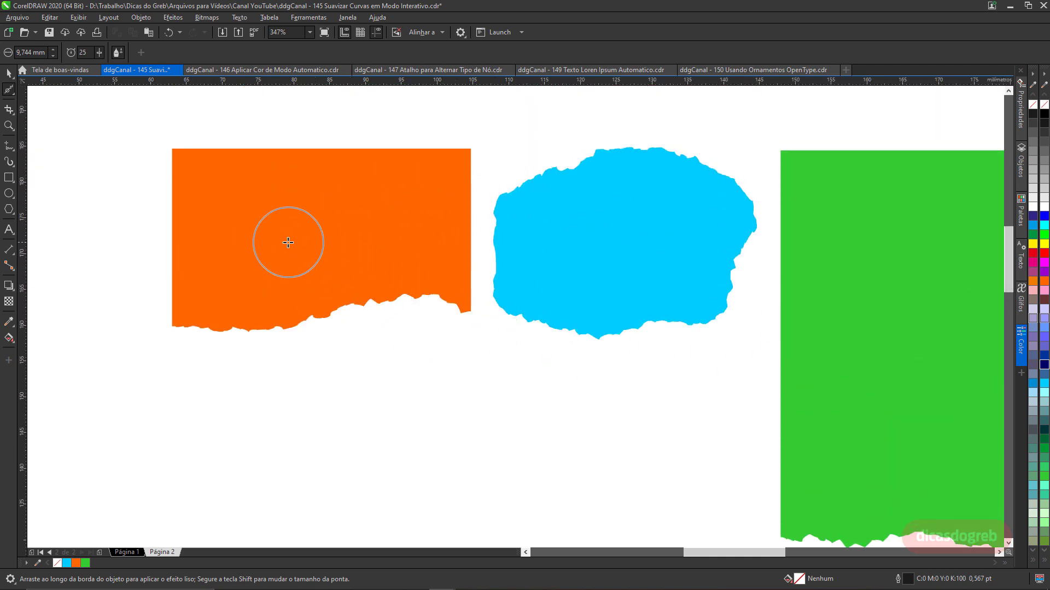
{"action": "key", "text": "space"}
{"action": "left_click", "coordinate": [266, 233]}
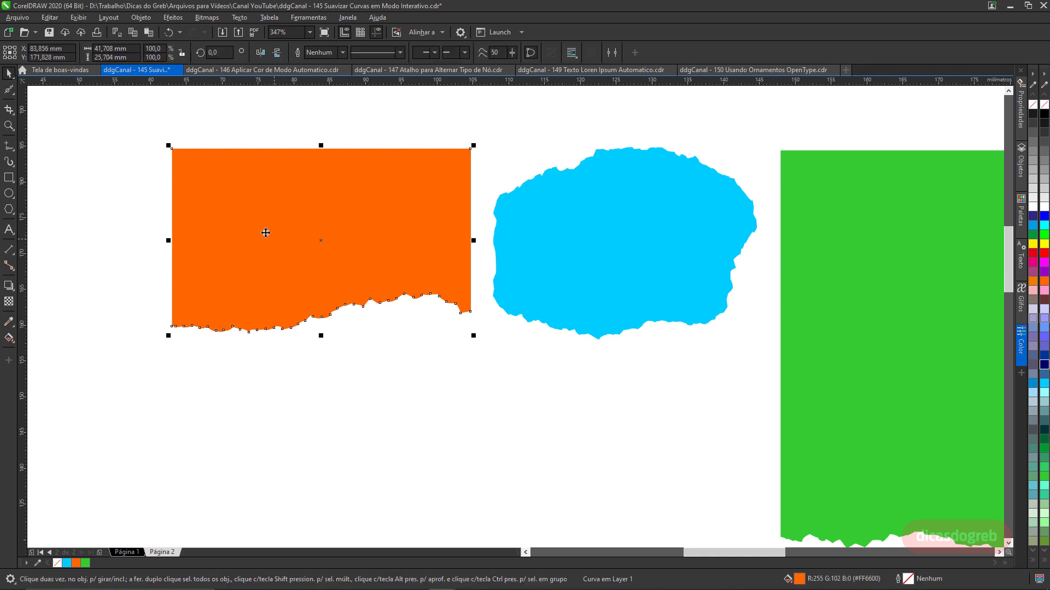
Step: Smooth the orange shape's torn lower edge with the Smooth tool at a nib size of 9.136 mm
{"action": "left_click", "coordinate": [9, 124]}
{"action": "left_click", "coordinate": [97, 52]}
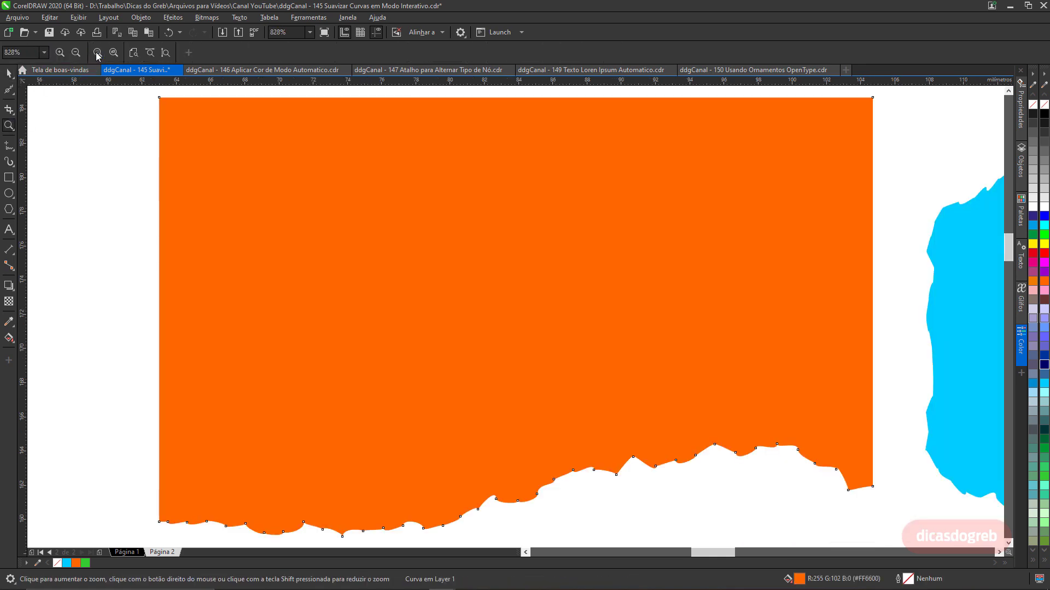
{"action": "left_click", "coordinate": [9, 90]}
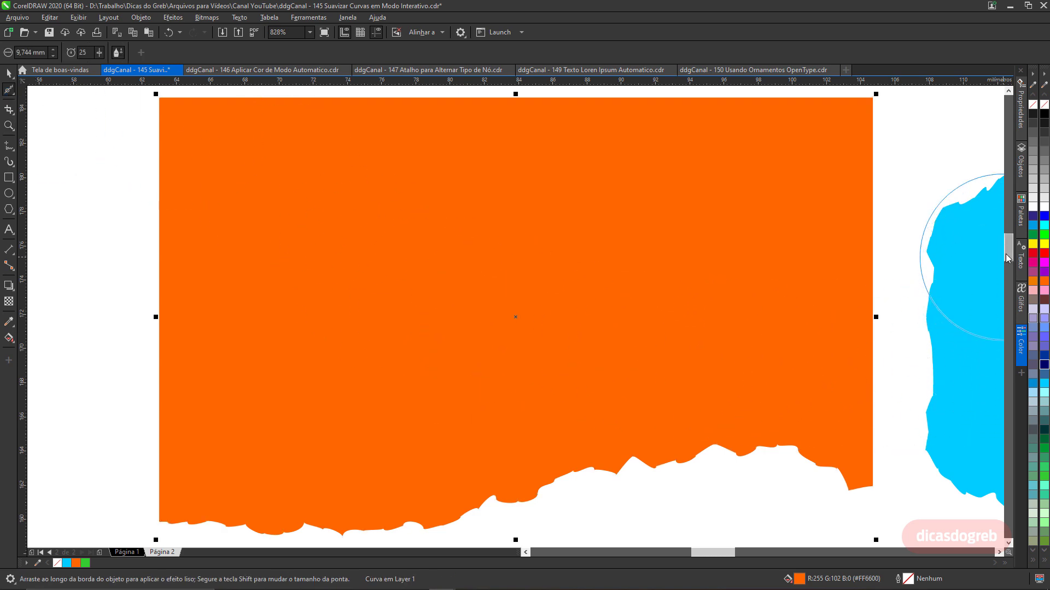
{"action": "left_click_drag", "start_coordinate": [1007, 251], "coordinate": [1007, 264]}
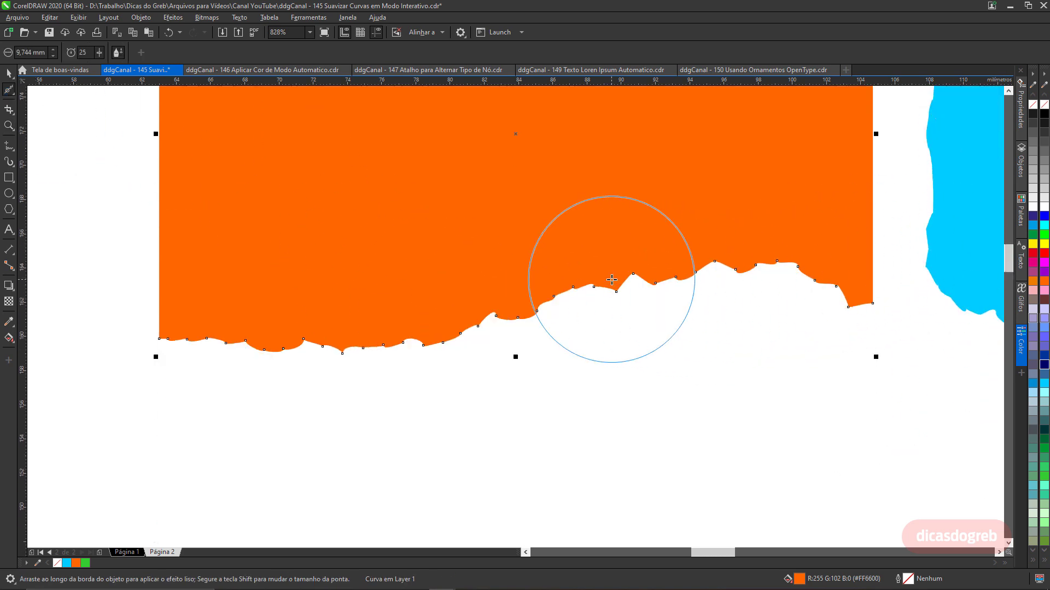
{"action": "mouse_move", "coordinate": [635, 278]}
{"action": "left_mouse_down"}
{"action": "mouse_move", "coordinate": [723, 158]}
{"action": "mouse_move", "coordinate": [707, 151]}
{"action": "left_mouse_up"}
{"action": "scroll", "coordinate": [754, 106], "scroll_direction": "up", "scroll_amount": 1}
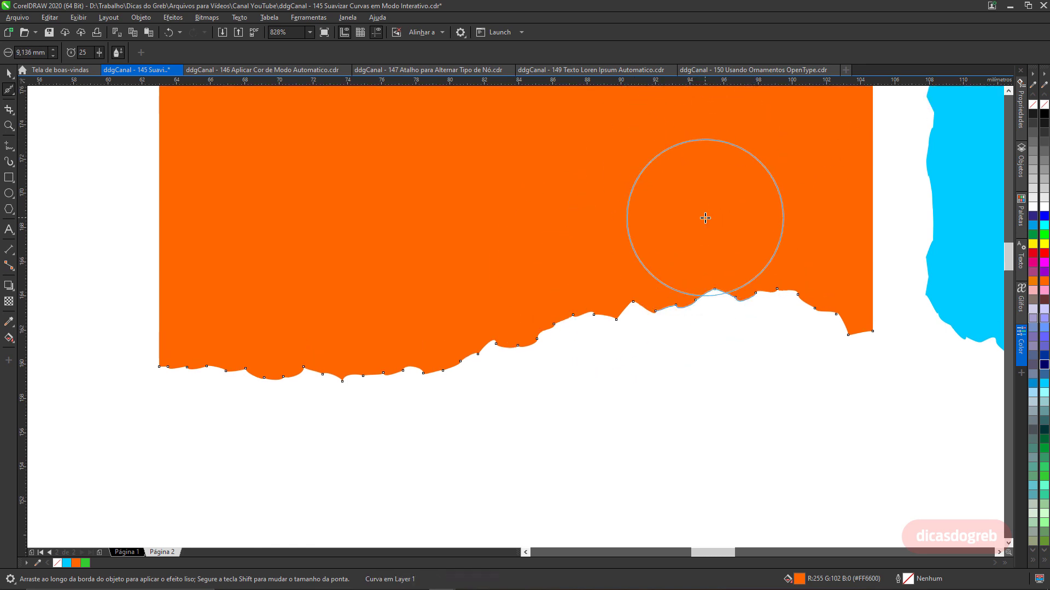
{"action": "mouse_move", "coordinate": [701, 279]}
{"action": "left_mouse_down"}
{"action": "mouse_move", "coordinate": [633, 293]}
{"action": "mouse_move", "coordinate": [569, 330]}
{"action": "mouse_move", "coordinate": [603, 322]}
{"action": "mouse_move", "coordinate": [434, 368]}
{"action": "mouse_move", "coordinate": [269, 381]}
{"action": "mouse_move", "coordinate": [230, 368]}
{"action": "mouse_move", "coordinate": [265, 391]}
{"action": "left_mouse_up"}
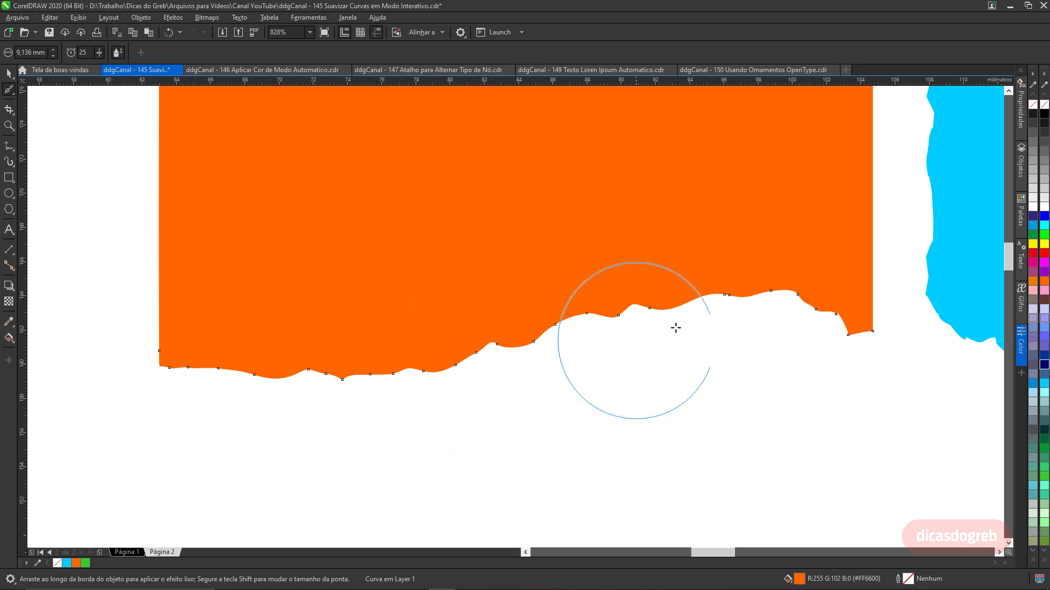
{"action": "mouse_move", "coordinate": [842, 303]}
{"action": "left_mouse_down"}
{"action": "mouse_move", "coordinate": [832, 316]}
{"action": "mouse_move", "coordinate": [804, 307]}
{"action": "mouse_move", "coordinate": [778, 340]}
{"action": "left_mouse_up"}
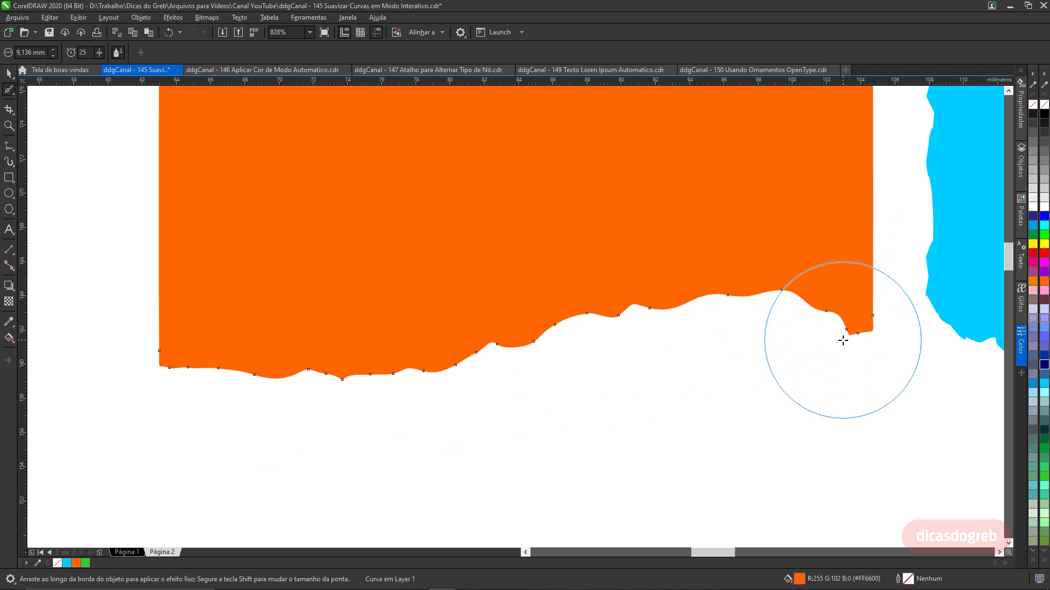
{"action": "left_click_drag", "start_coordinate": [511, 323], "coordinate": [434, 373]}
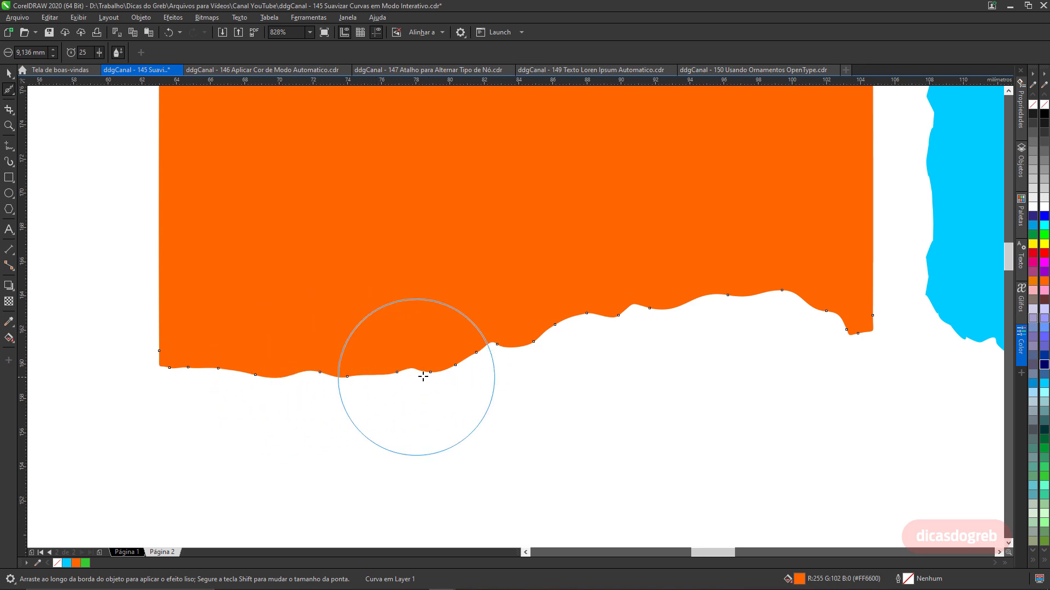
Step: Smooth the small notch in the orange shape's lower edge with a 1.721 mm nib, and again with a 9.607 mm nib
{"action": "mouse_move", "coordinate": [422, 305]}
{"action": "left_mouse_down"}
{"action": "mouse_move", "coordinate": [389, 344]}
{"action": "mouse_move", "coordinate": [376, 343]}
{"action": "mouse_move", "coordinate": [366, 410]}
{"action": "left_mouse_up"}
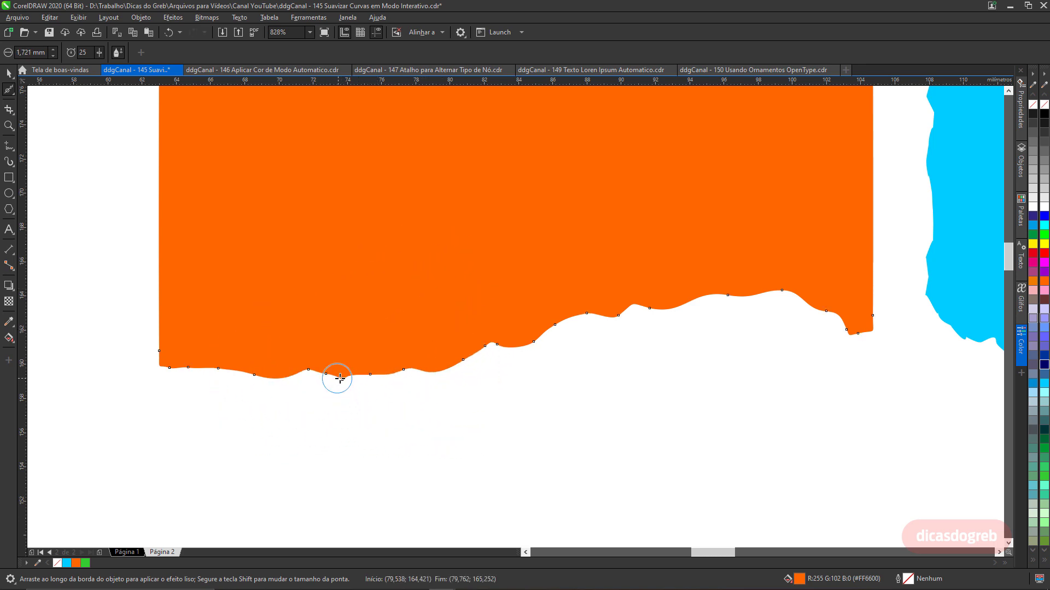
{"action": "mouse_move", "coordinate": [339, 378]}
{"action": "left_mouse_down"}
{"action": "mouse_move", "coordinate": [370, 382]}
{"action": "mouse_move", "coordinate": [334, 377]}
{"action": "mouse_move", "coordinate": [355, 381]}
{"action": "mouse_move", "coordinate": [359, 395]}
{"action": "mouse_move", "coordinate": [330, 388]}
{"action": "left_mouse_up"}
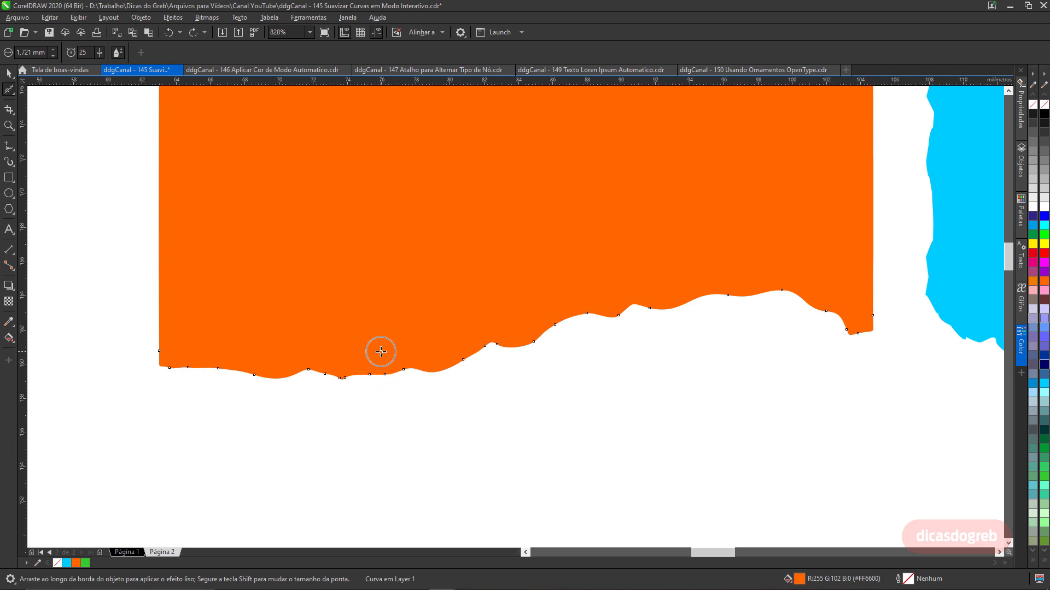
{"action": "left_click_drag", "start_coordinate": [381, 353], "coordinate": [454, 312]}
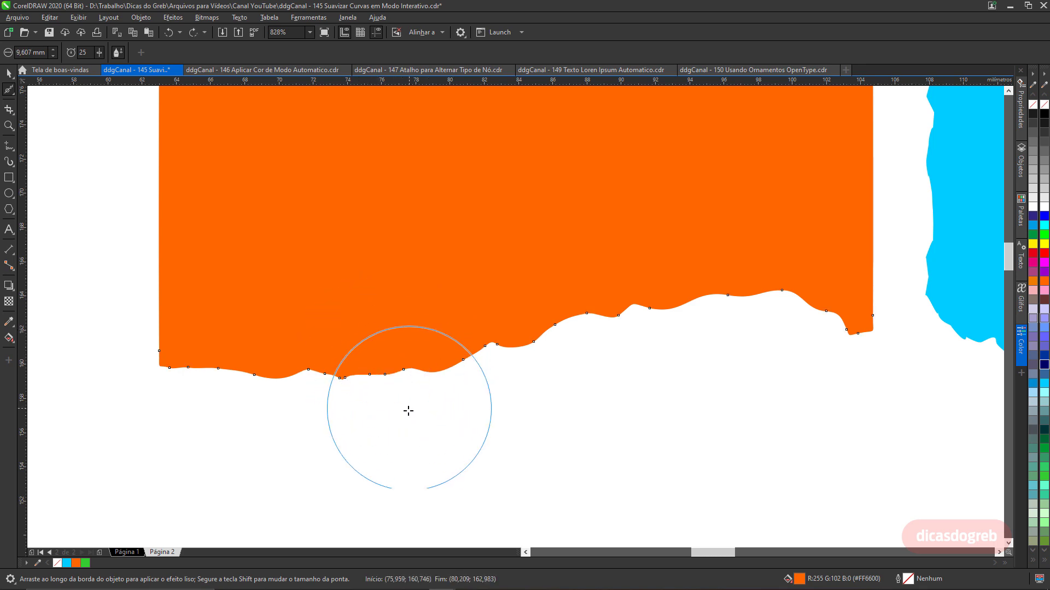
{"action": "mouse_move", "coordinate": [368, 368]}
{"action": "left_mouse_down"}
{"action": "mouse_move", "coordinate": [308, 370]}
{"action": "mouse_move", "coordinate": [337, 395]}
{"action": "mouse_move", "coordinate": [353, 388]}
{"action": "mouse_move", "coordinate": [338, 376]}
{"action": "mouse_move", "coordinate": [363, 375]}
{"action": "left_mouse_up"}
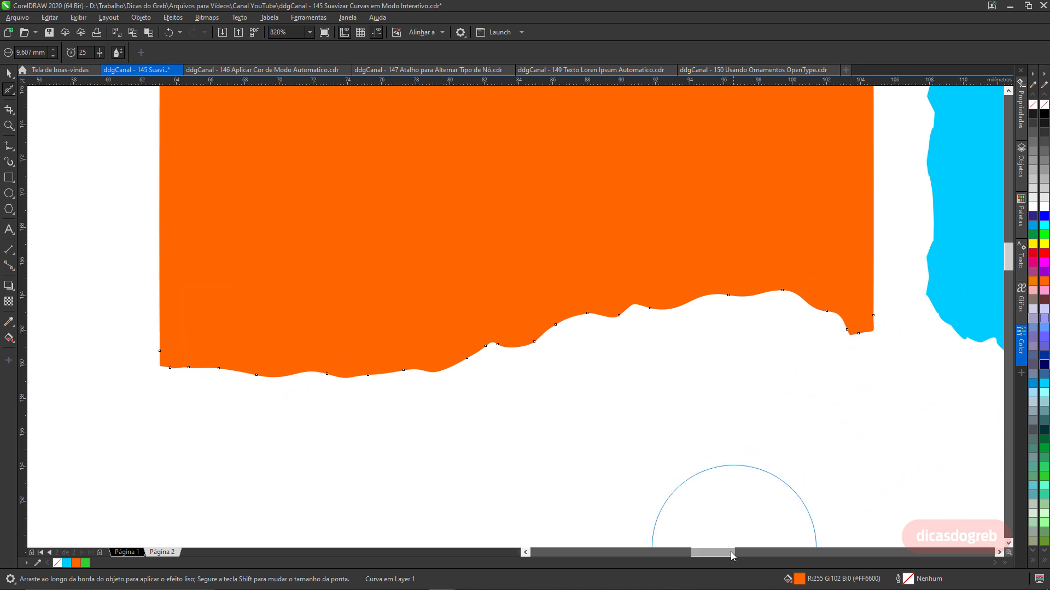
Step: Smooth the rough lower edge and both sides of the blue shape with the 9.607 mm nib
{"action": "left_click_drag", "start_coordinate": [731, 552], "coordinate": [766, 551]}
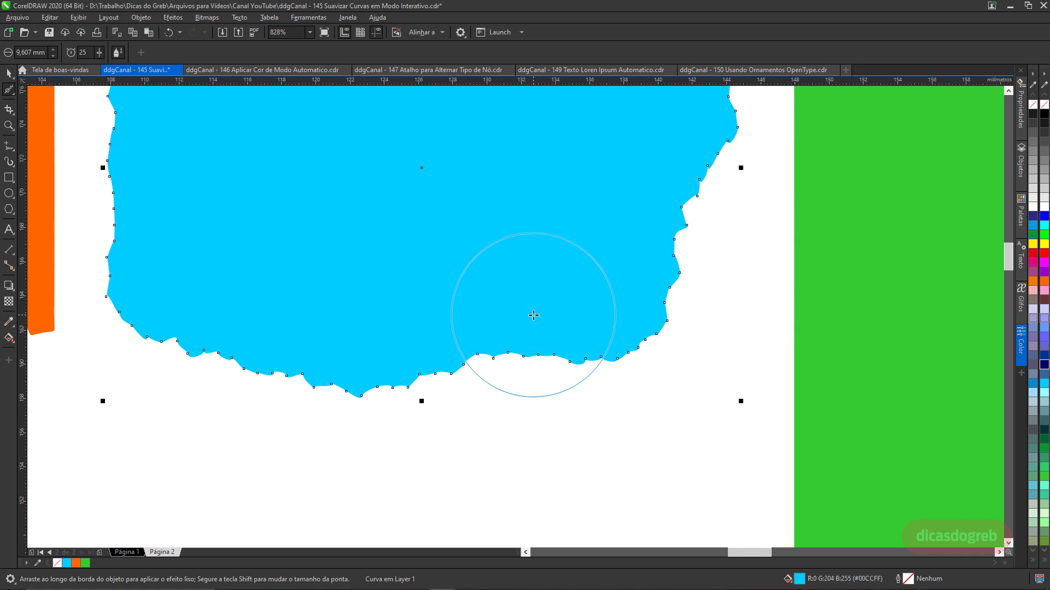
{"action": "mouse_move", "coordinate": [533, 315]}
{"action": "left_mouse_down"}
{"action": "mouse_move", "coordinate": [594, 358]}
{"action": "mouse_move", "coordinate": [510, 356]}
{"action": "mouse_move", "coordinate": [303, 403]}
{"action": "mouse_move", "coordinate": [326, 394]}
{"action": "mouse_move", "coordinate": [157, 331]}
{"action": "mouse_move", "coordinate": [365, 385]}
{"action": "left_mouse_up"}
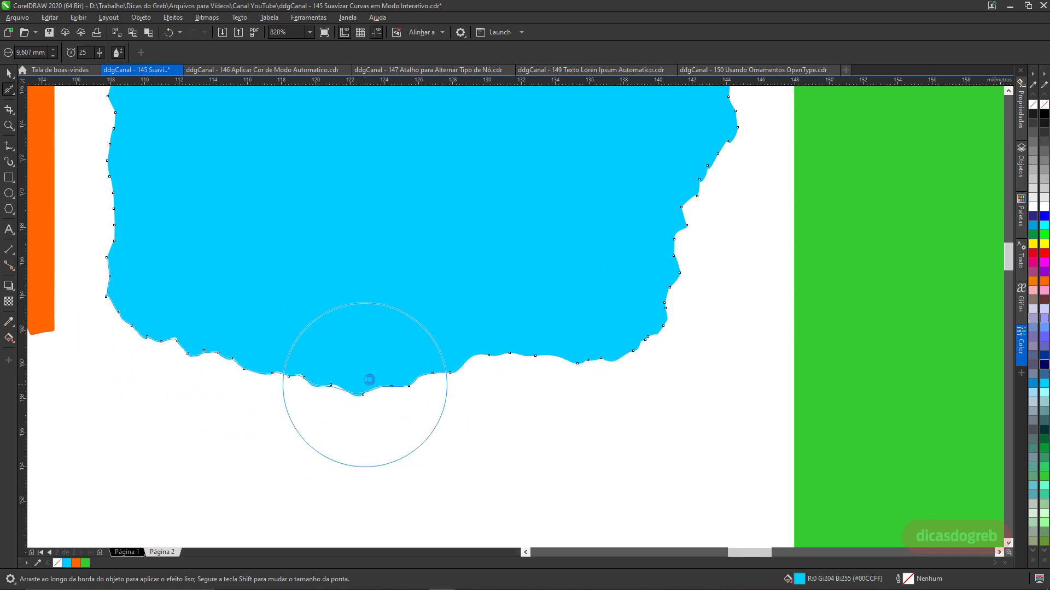
{"action": "mouse_move", "coordinate": [717, 290]}
{"action": "left_mouse_down"}
{"action": "mouse_move", "coordinate": [694, 175]}
{"action": "mouse_move", "coordinate": [643, 323]}
{"action": "left_mouse_up"}
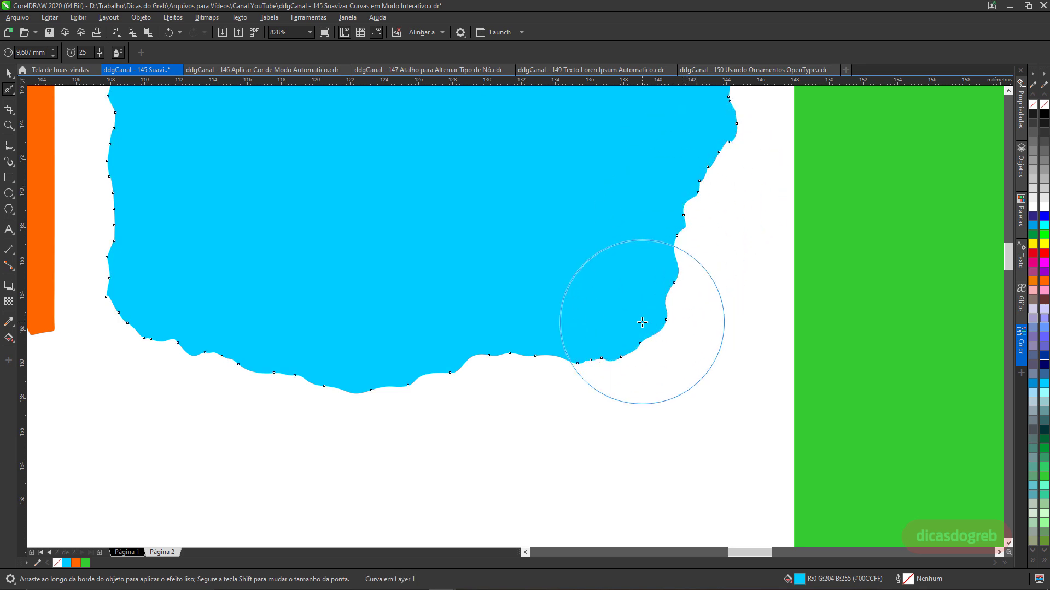
{"action": "mouse_move", "coordinate": [148, 206]}
{"action": "left_mouse_down"}
{"action": "mouse_move", "coordinate": [111, 177]}
{"action": "mouse_move", "coordinate": [110, 279]}
{"action": "left_mouse_up"}
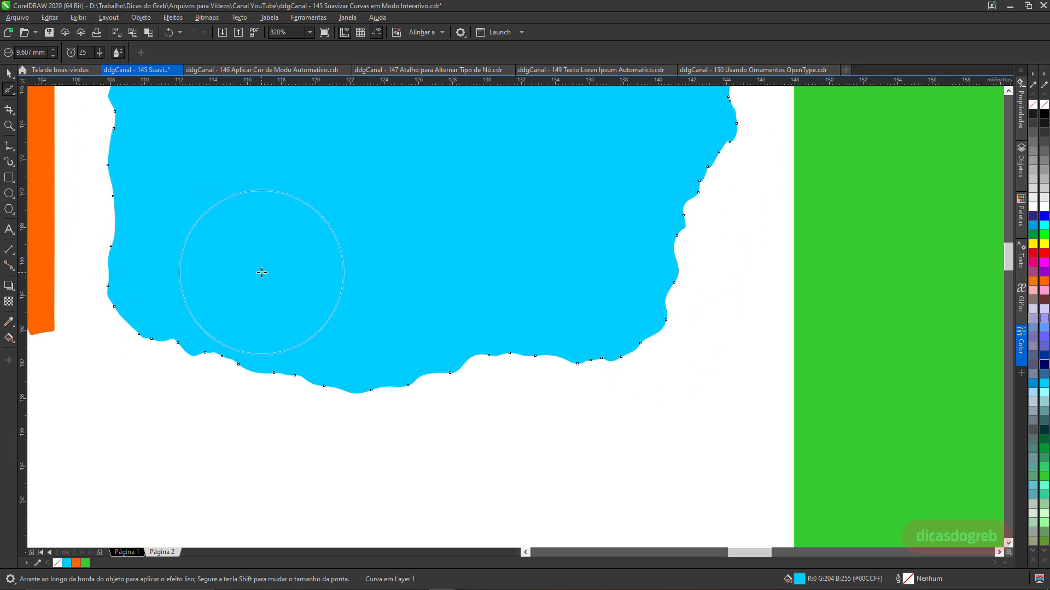
Step: Switch to the document "ddgCanal - 146 Aplicar Cor de Modo Automatico.cdr" and ungroup all objects of the pig drawing
{"action": "left_click", "coordinate": [266, 70]}
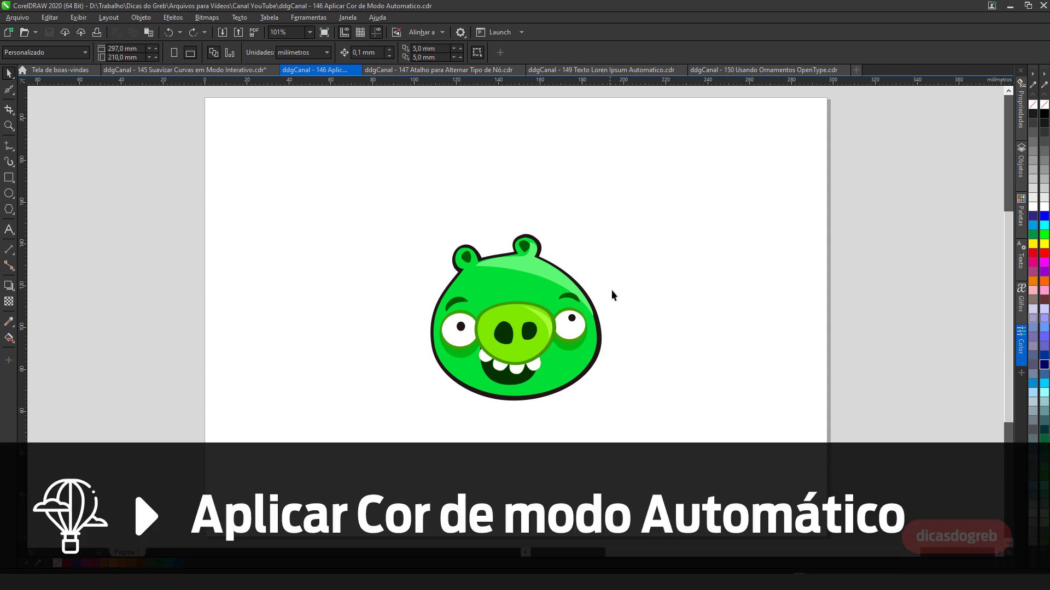
{"action": "left_click", "coordinate": [507, 287]}
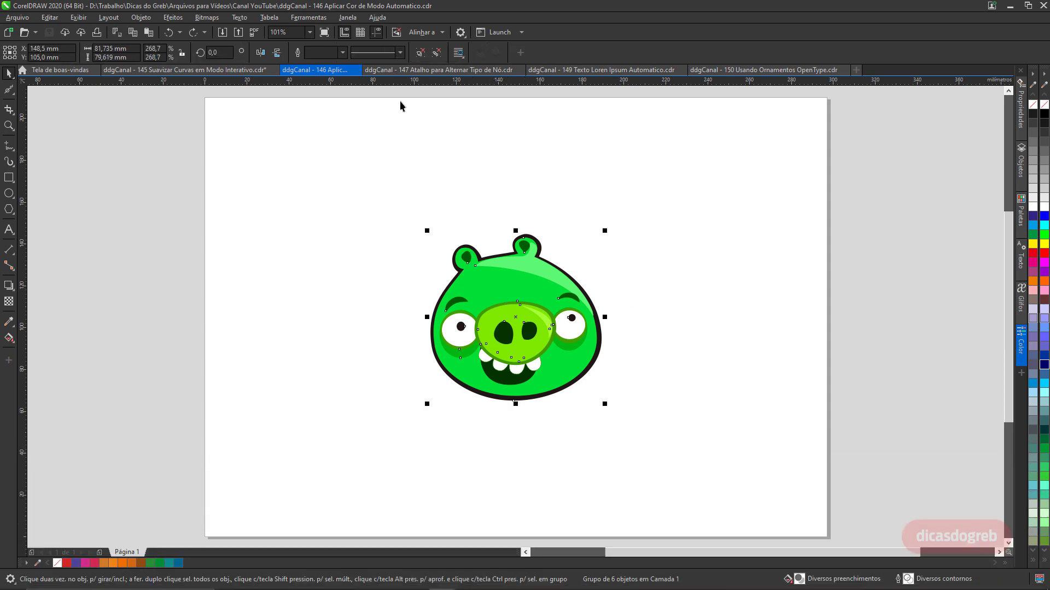
{"action": "left_click", "coordinate": [436, 54]}
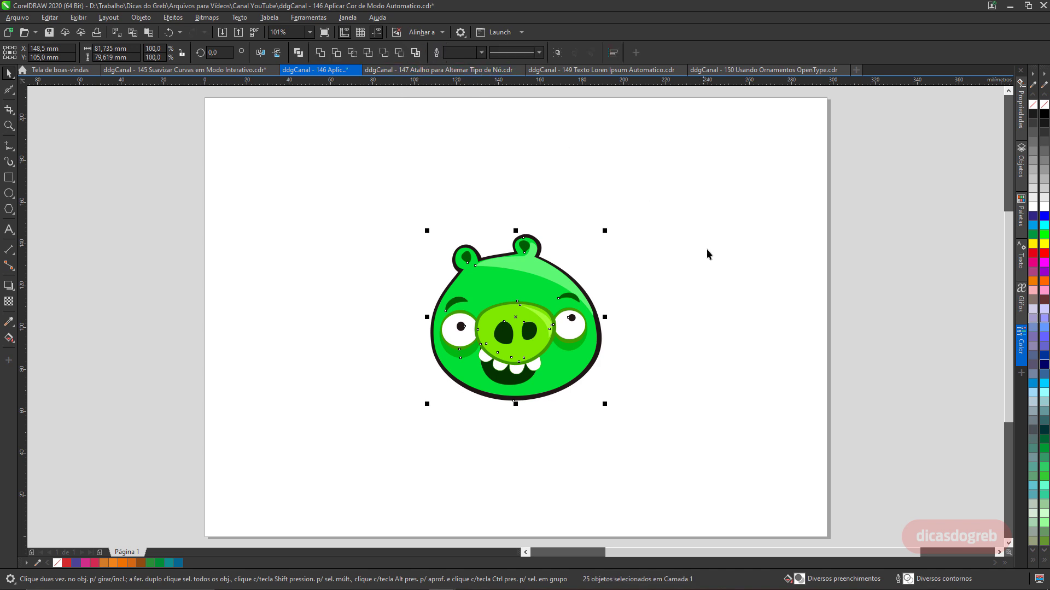
{"action": "left_click", "coordinate": [723, 304]}
Step: Fill the pig's green body with #2EDB57, #572EDB and #B6DB2E in turn, applying each picked colour manually
{"action": "left_click", "coordinate": [486, 288]}
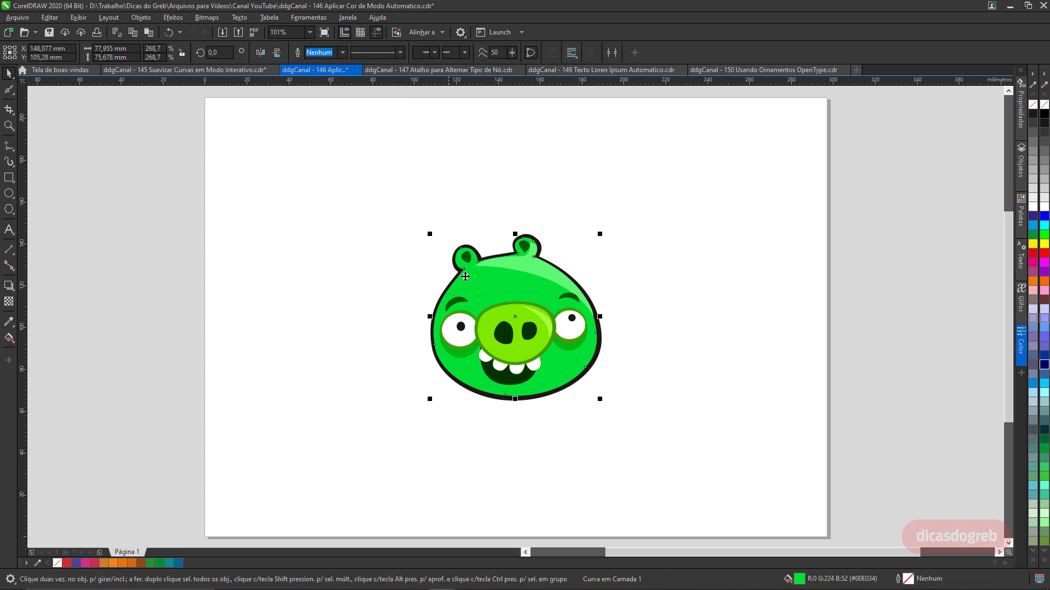
{"action": "left_click", "coordinate": [1021, 343]}
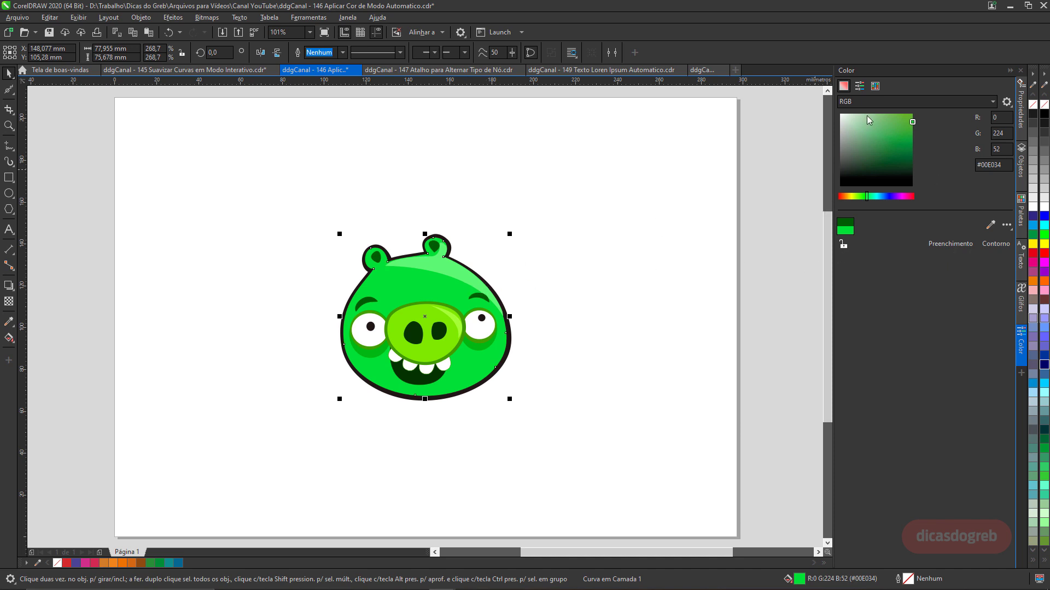
{"action": "left_click", "coordinate": [897, 124]}
{"action": "left_click", "coordinate": [949, 244]}
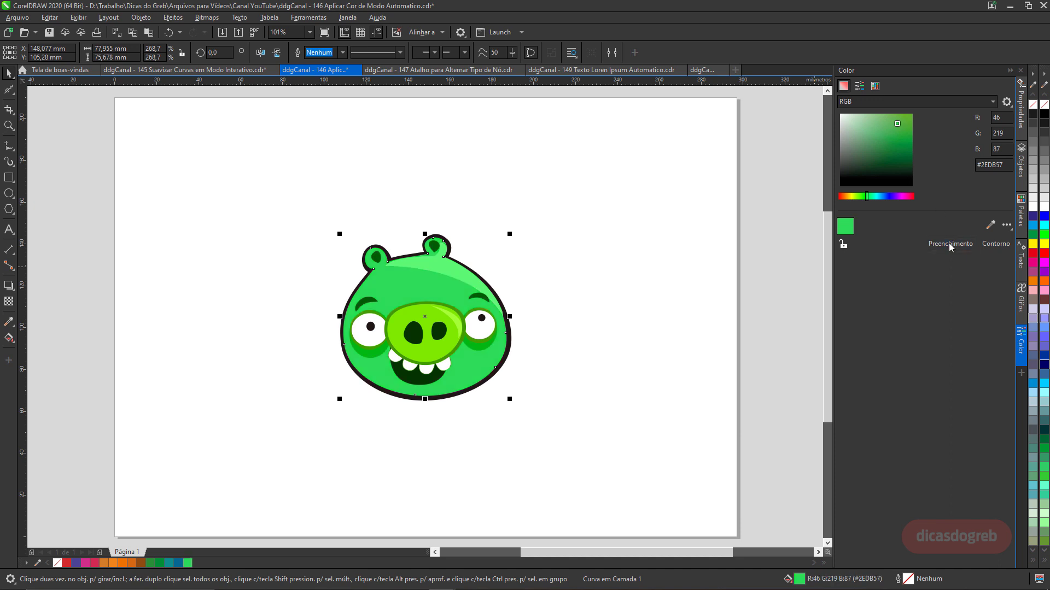
{"action": "left_click", "coordinate": [892, 197]}
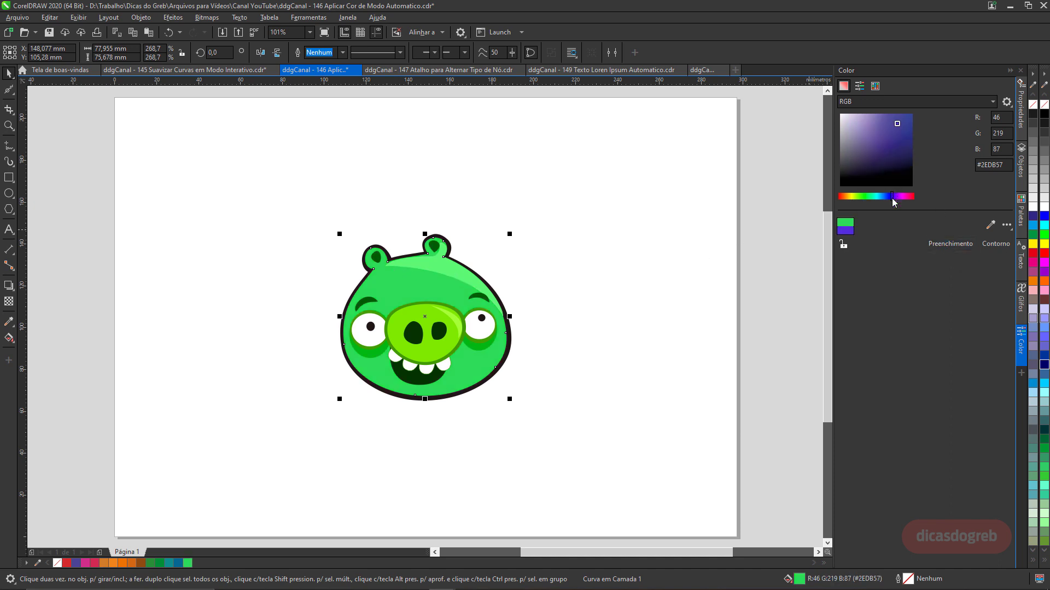
{"action": "left_click", "coordinate": [951, 244]}
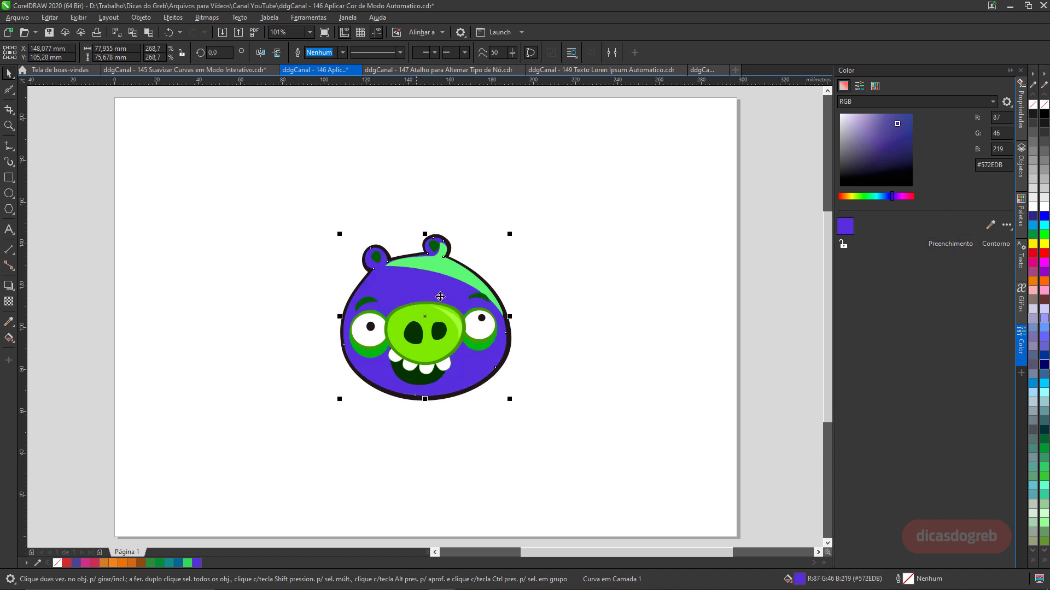
{"action": "left_click", "coordinate": [854, 198]}
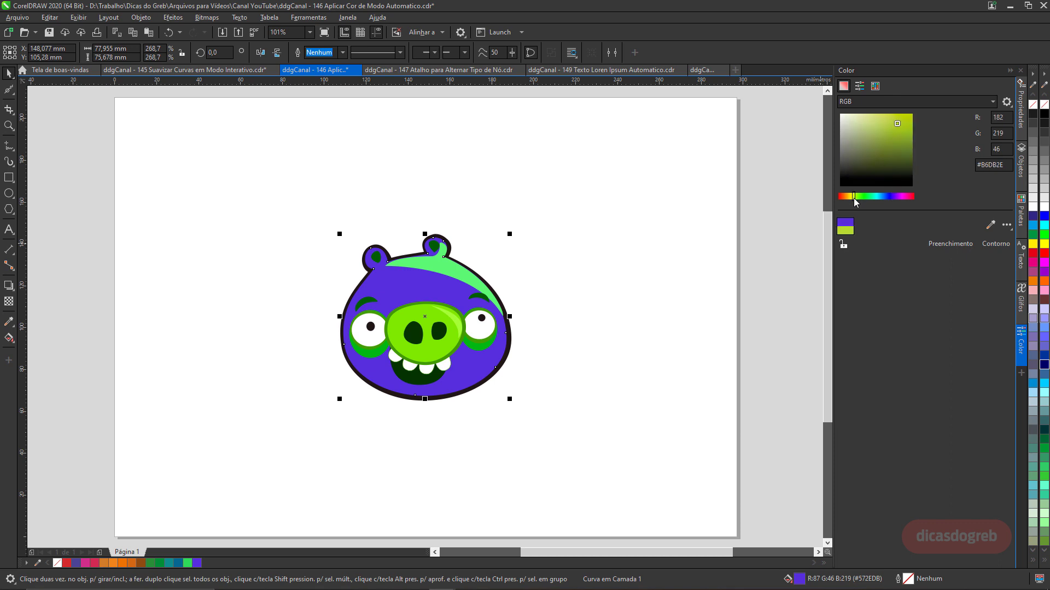
{"action": "left_click", "coordinate": [942, 246]}
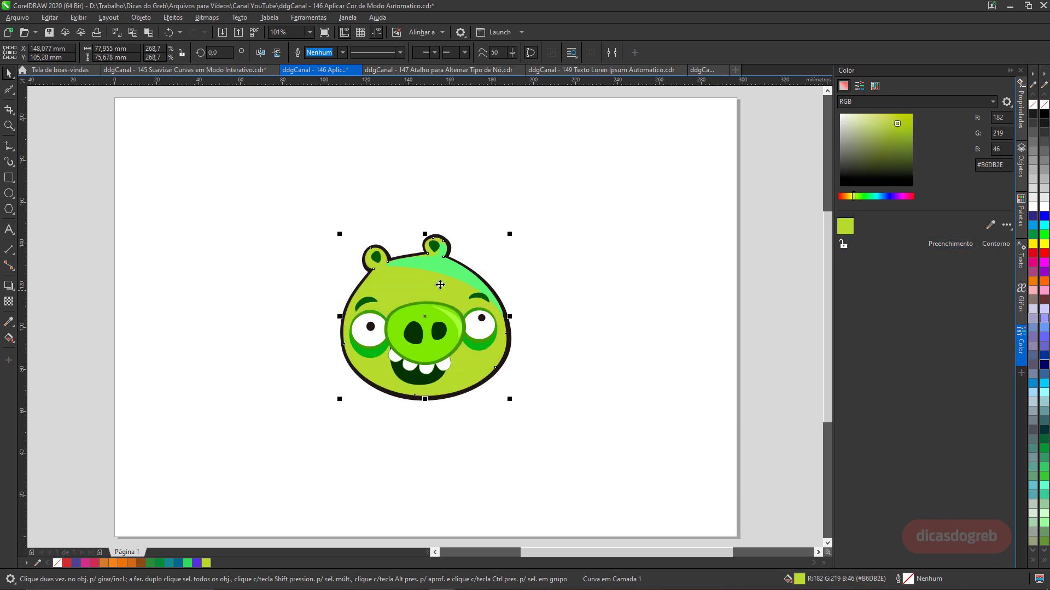
Step: Delete the black outline shape behind the pig's body
{"action": "left_click", "coordinate": [9, 125]}
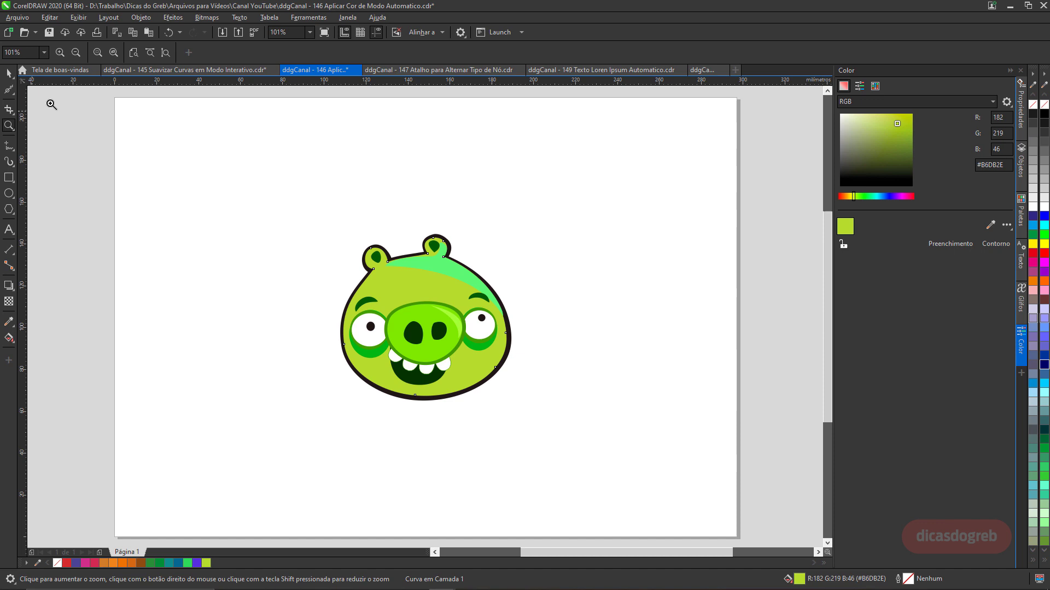
{"action": "left_click", "coordinate": [99, 52]}
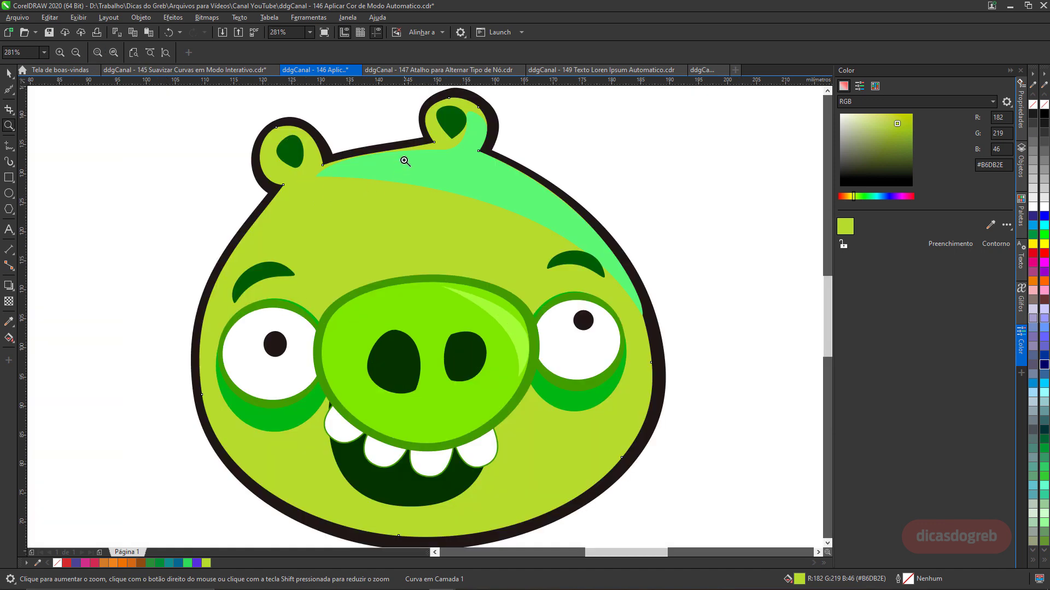
{"action": "key", "text": "space"}
{"action": "left_click", "coordinate": [574, 200]}
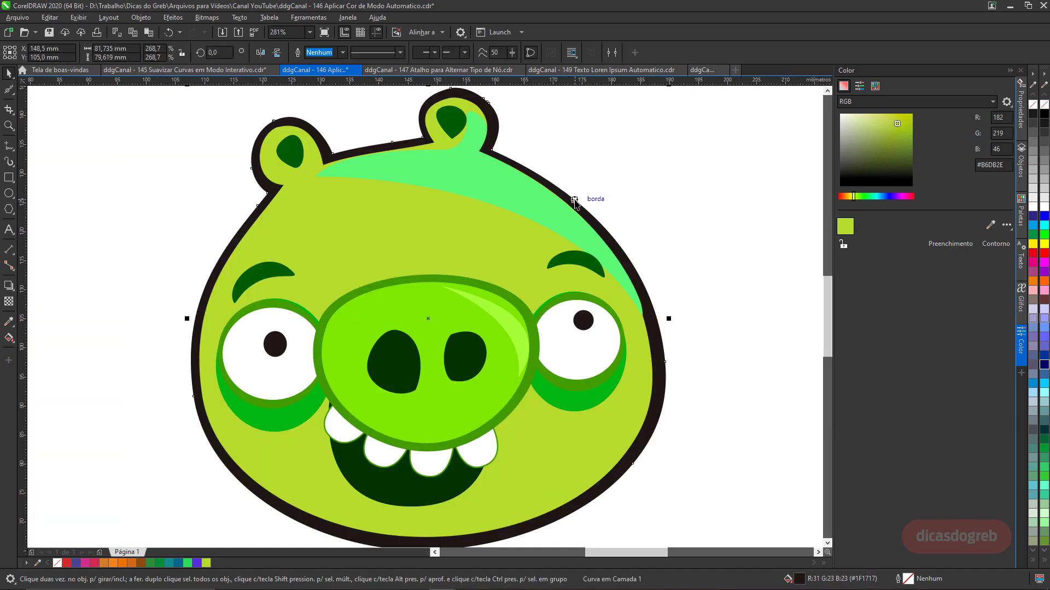
{"action": "key", "text": "Delete"}
Step: Give the pig's body a 2.0 pt outline in magenta #DB2ED2
{"action": "left_click", "coordinate": [636, 339]}
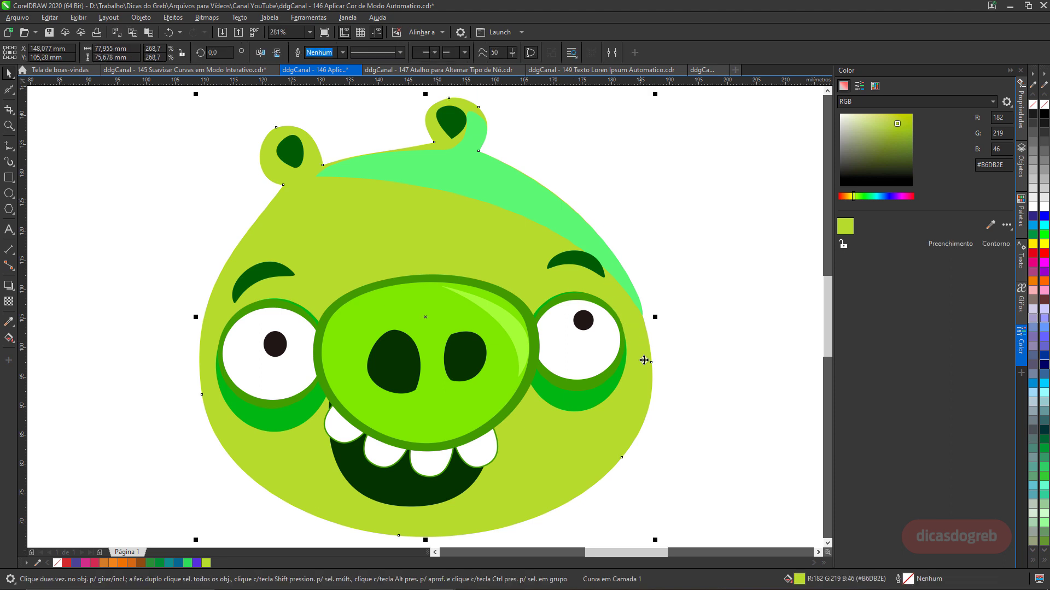
{"action": "left_click", "coordinate": [902, 196]}
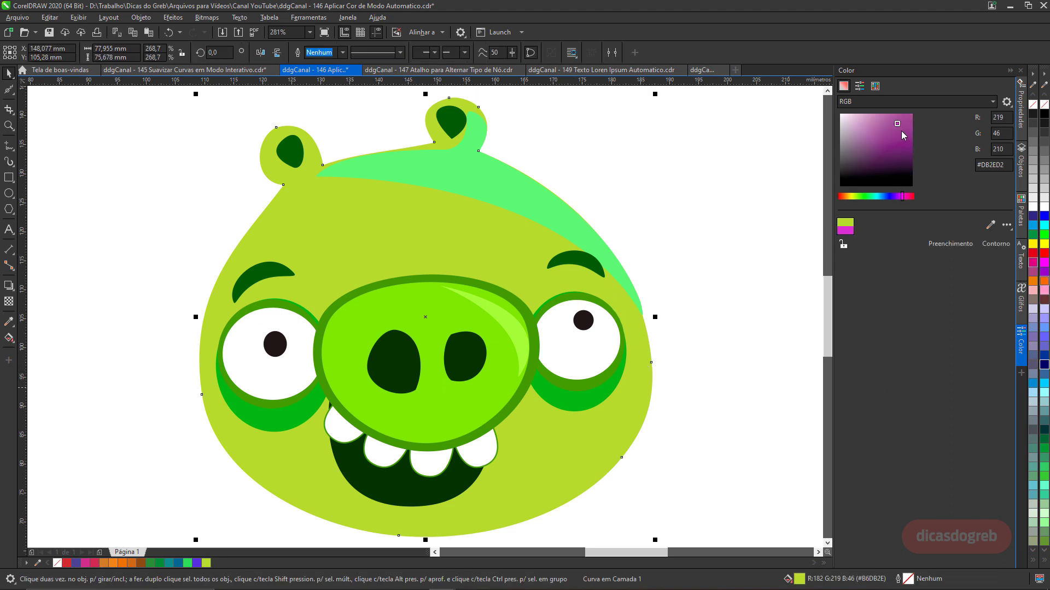
{"action": "left_click", "coordinate": [995, 246]}
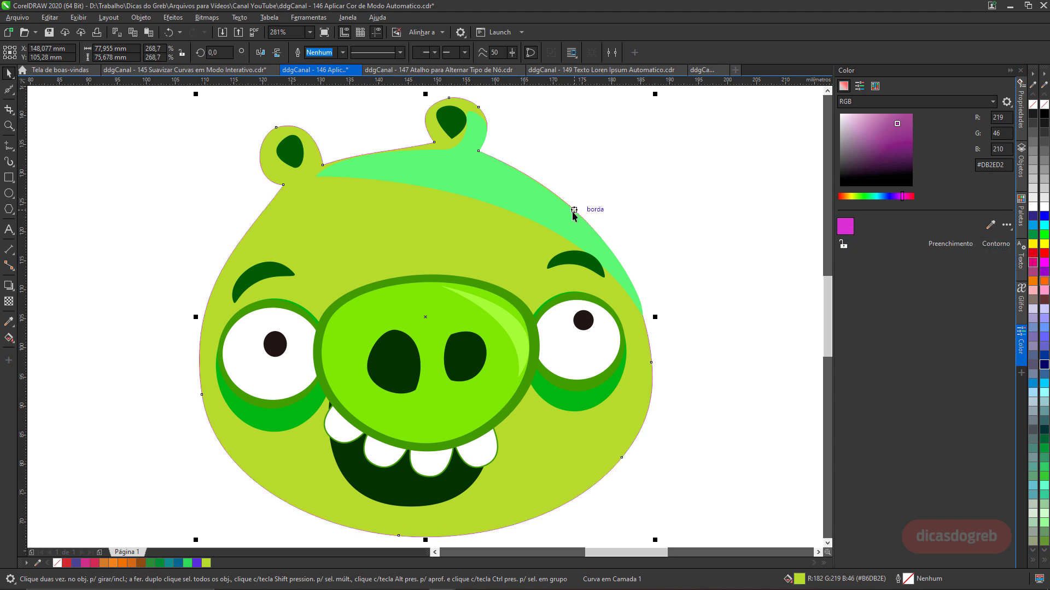
{"action": "left_click", "coordinate": [342, 53]}
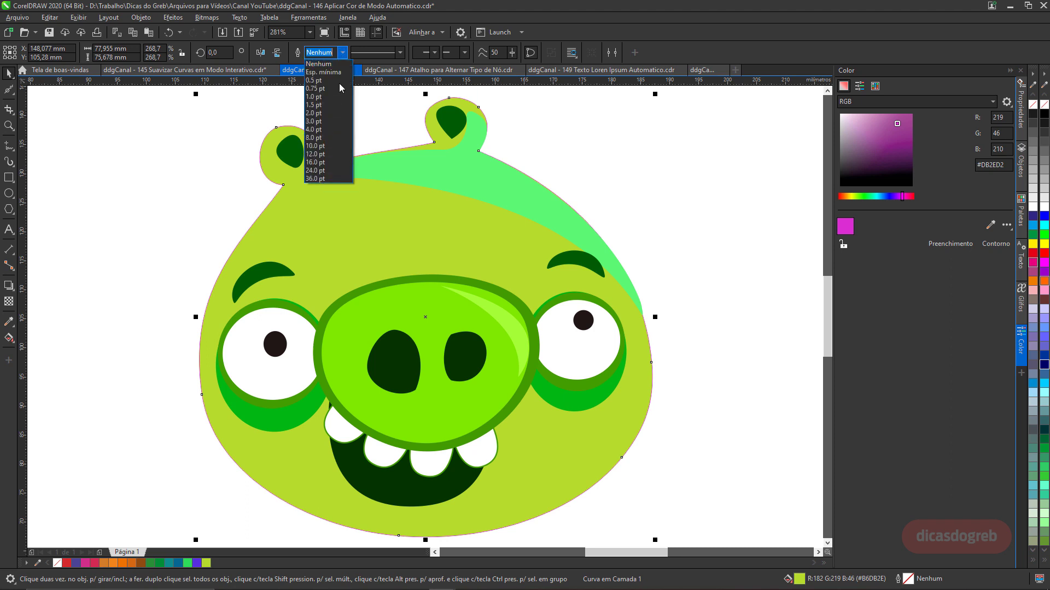
{"action": "left_click", "coordinate": [323, 112]}
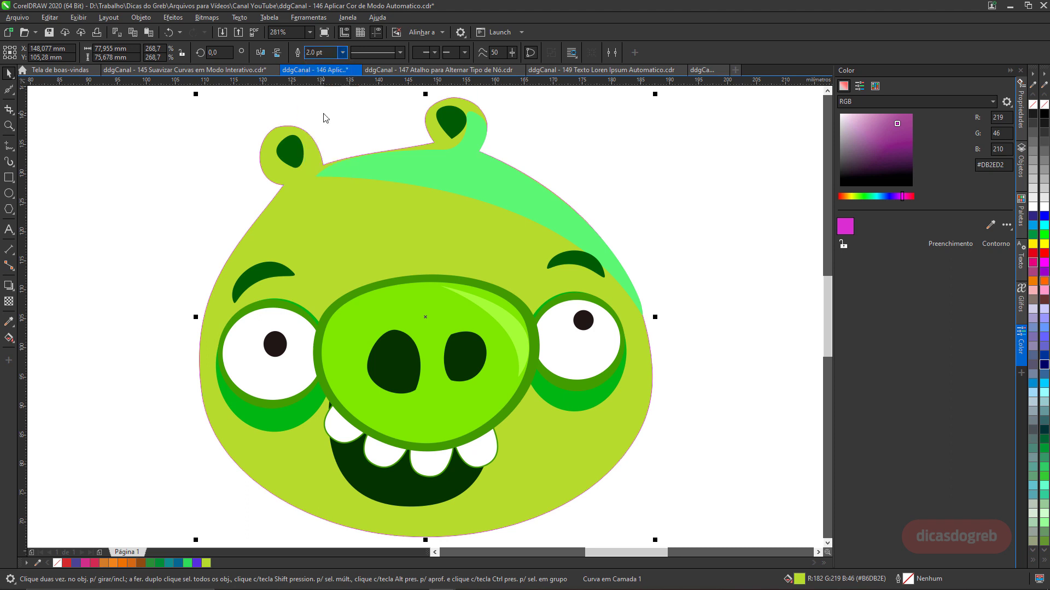
{"action": "left_click", "coordinate": [995, 244]}
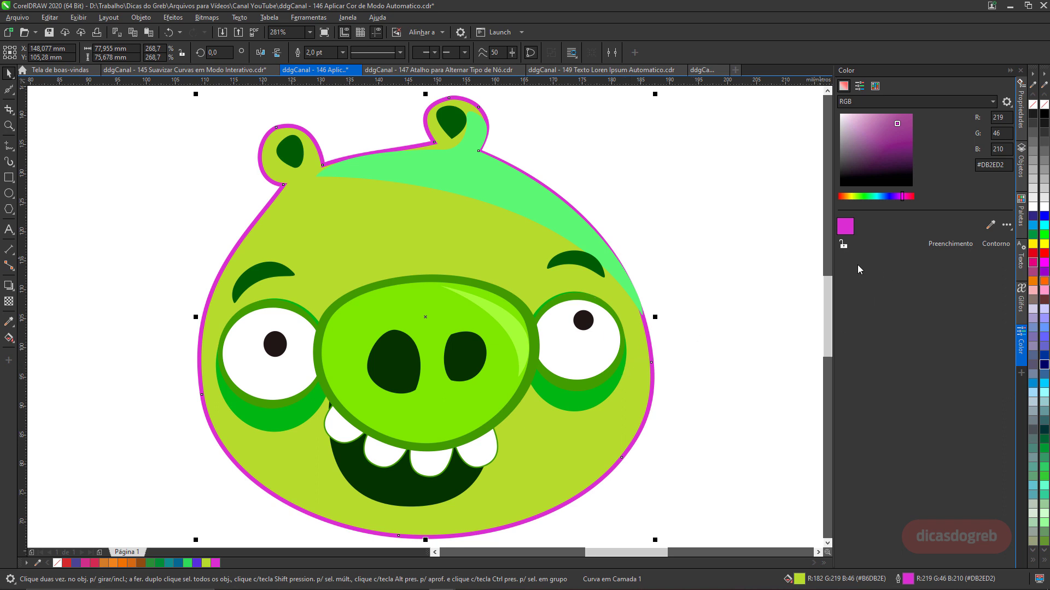
Step: Turn on automatic colour application for the fill and recolour the body purple #A6129F, ending with dark purple #61235E
{"action": "left_click", "coordinate": [844, 243]}
{"action": "left_click", "coordinate": [904, 140]}
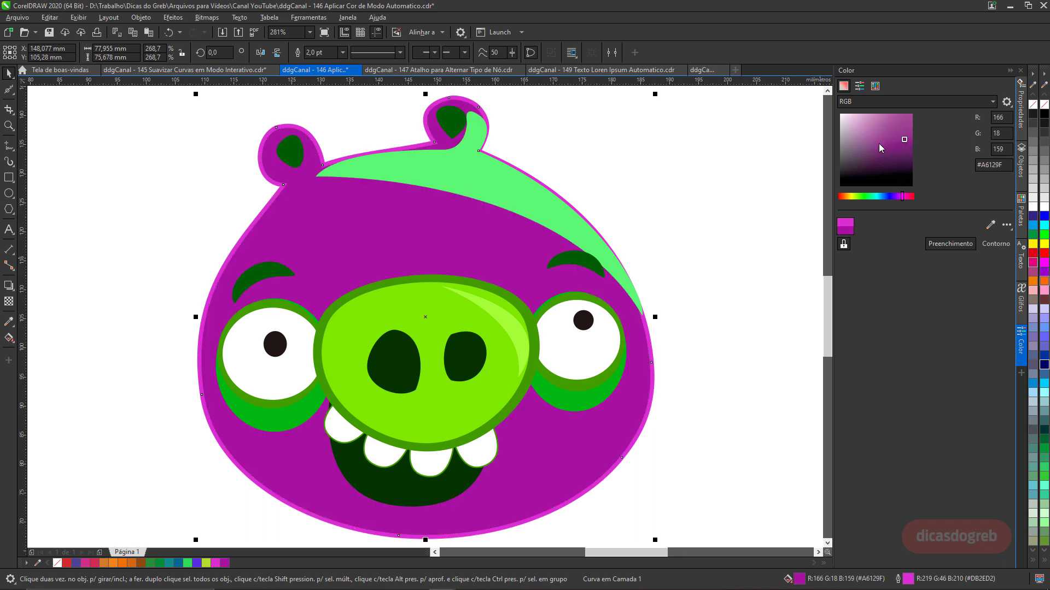
{"action": "left_click", "coordinate": [878, 143]}
{"action": "left_click", "coordinate": [887, 159]}
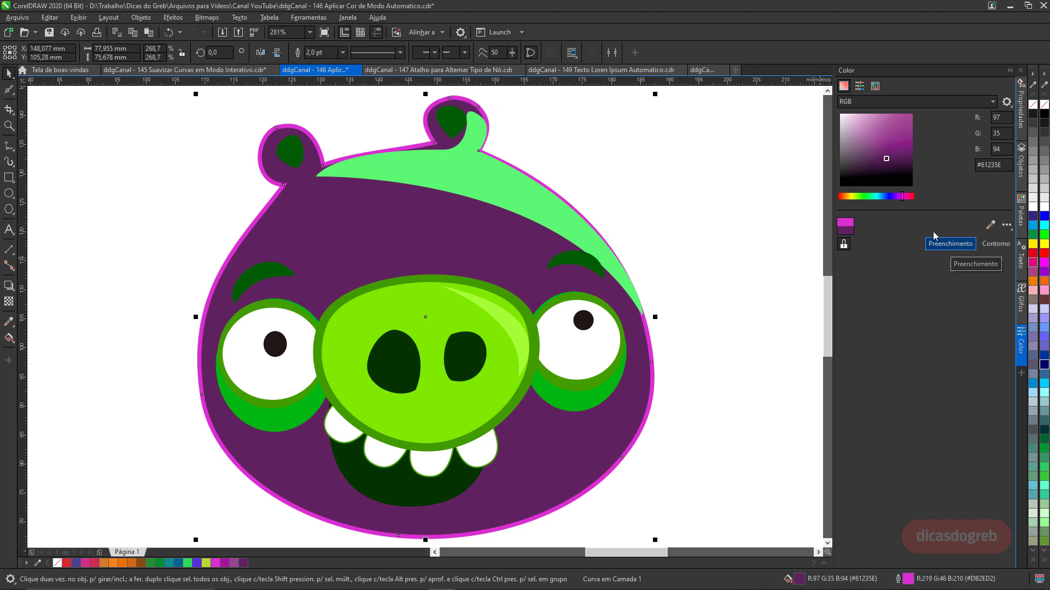
Step: Recolour the body's fill green #2BD631, purple #C22BD6 and finally orange #D6922B with automatic application
{"action": "left_click", "coordinate": [864, 197]}
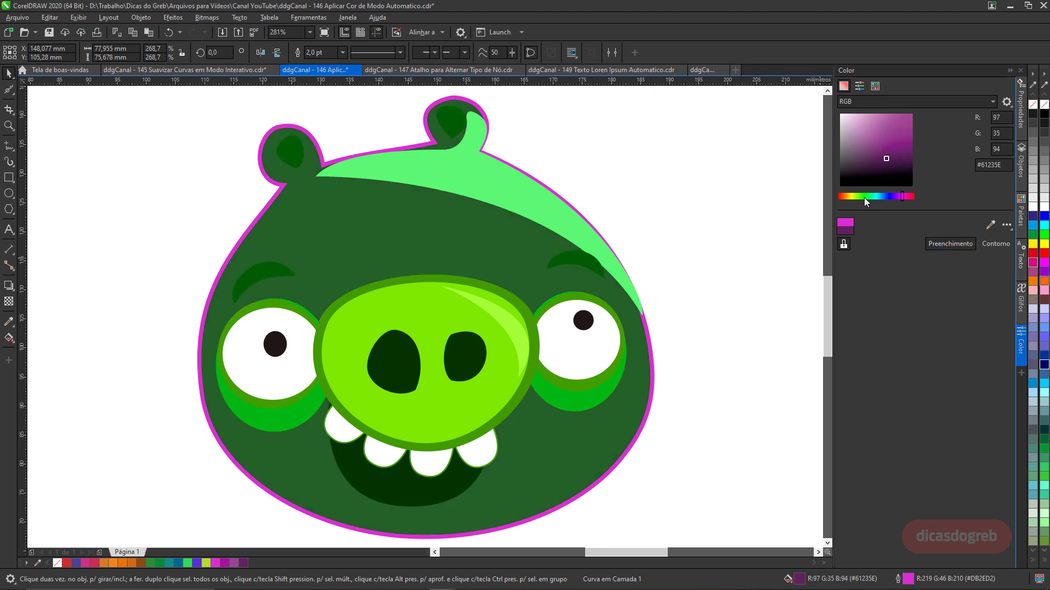
{"action": "left_click", "coordinate": [897, 125]}
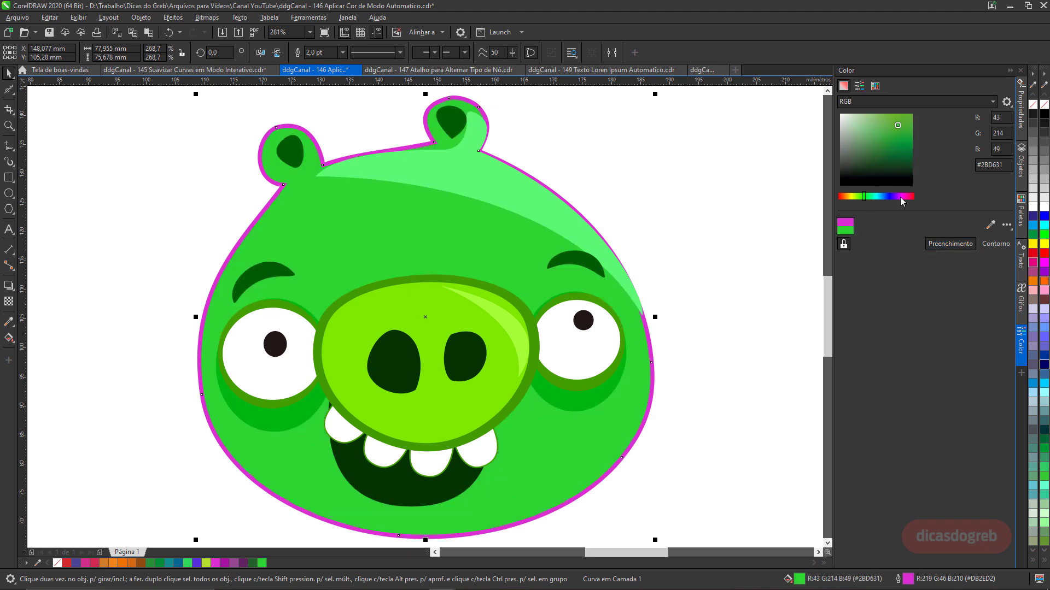
{"action": "left_click", "coordinate": [900, 197]}
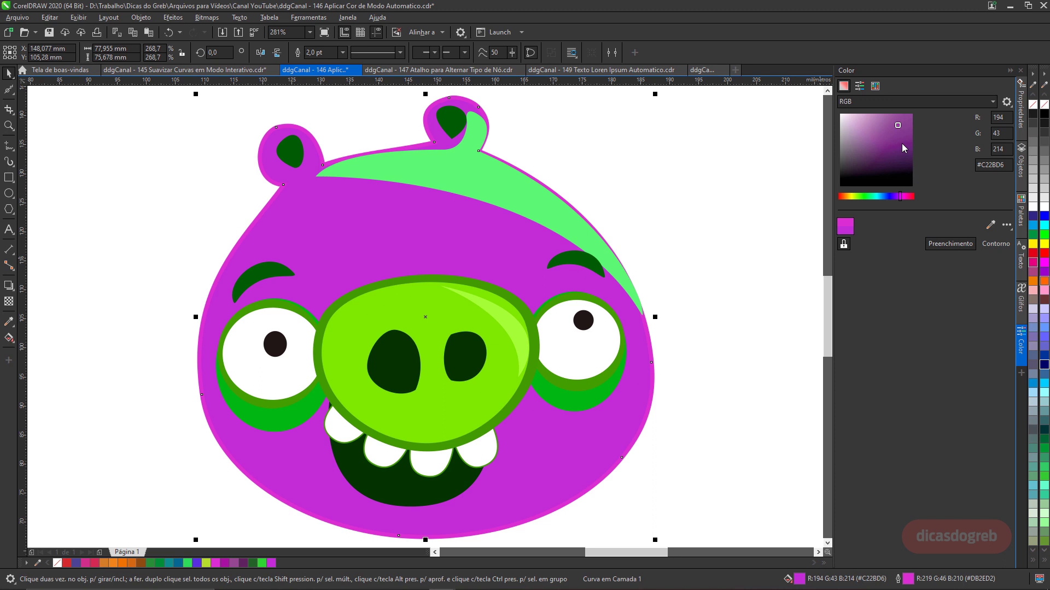
{"action": "left_click", "coordinate": [846, 196]}
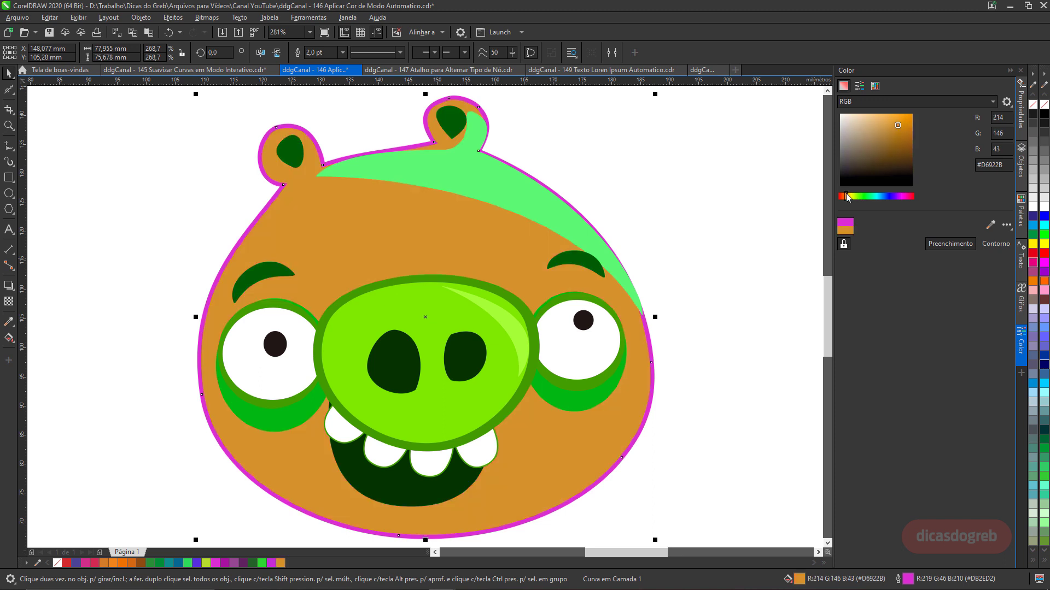
Step: Switch automatic colour application to the outline and recolour the body's outline magenta #D62BC5, ending with a very dark shade
{"action": "left_click", "coordinate": [993, 245]}
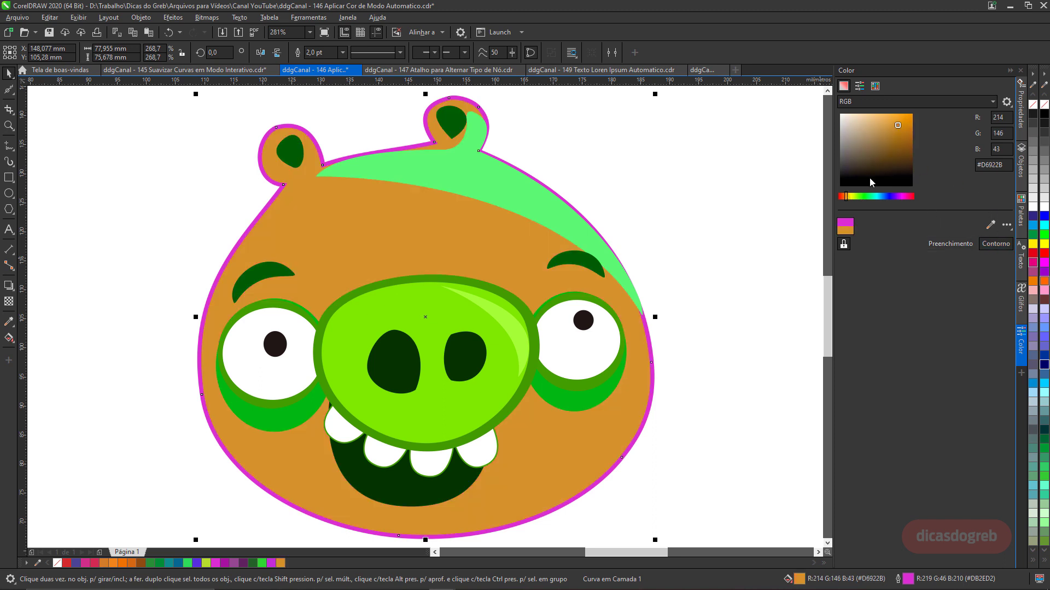
{"action": "left_click", "coordinate": [903, 196]}
{"action": "left_click", "coordinate": [897, 150]}
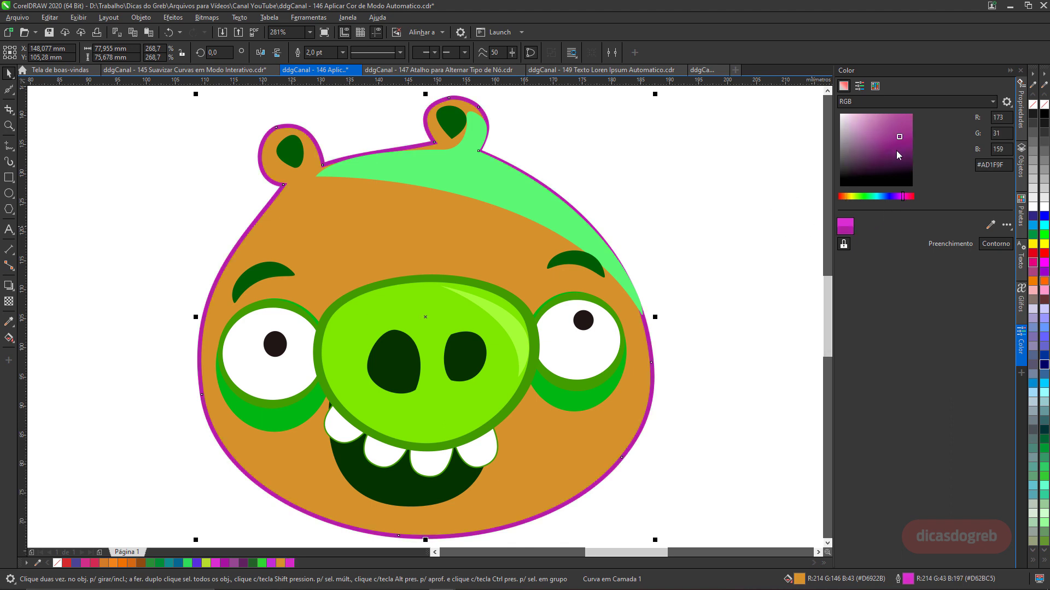
{"action": "left_click", "coordinate": [882, 174]}
Step: Recolour the body's outline dark green #122B13, green #22D428 and finally light green #62F567 with automatic application
{"action": "left_click", "coordinate": [863, 195]}
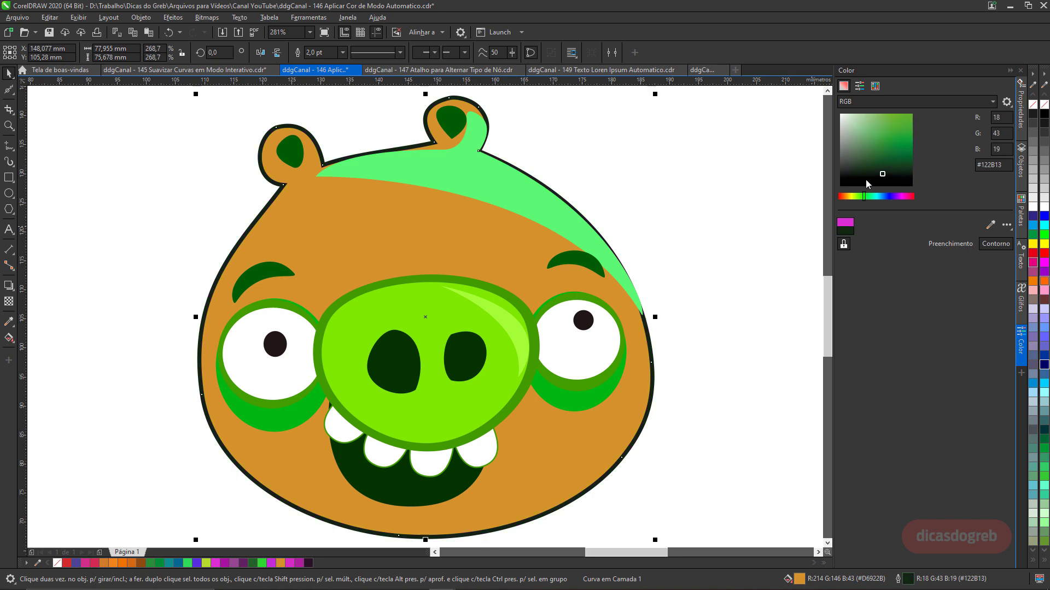
{"action": "left_click", "coordinate": [868, 129]}
{"action": "left_click", "coordinate": [901, 126]}
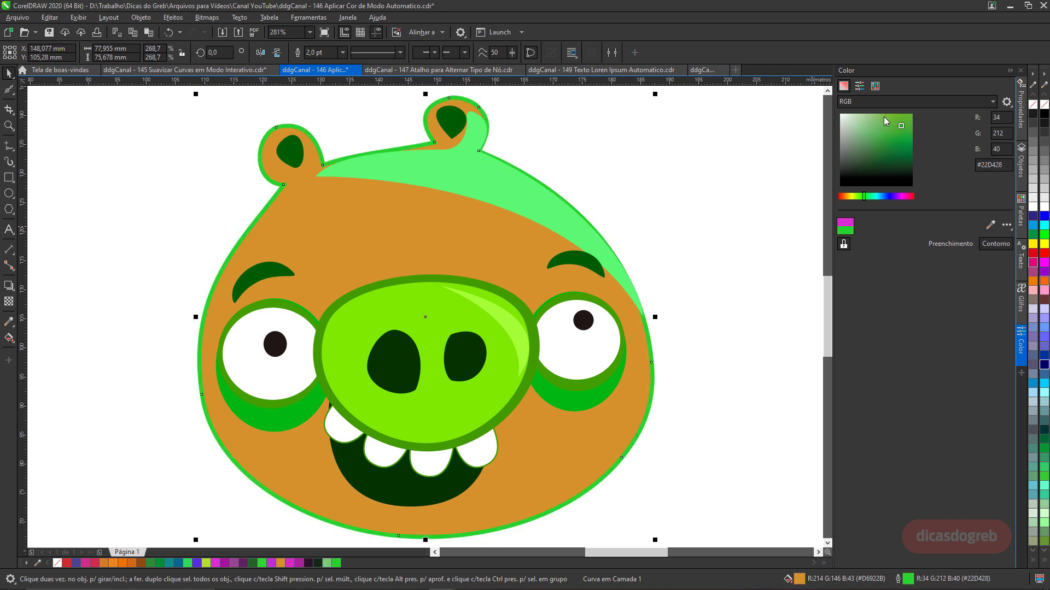
{"action": "left_click", "coordinate": [883, 116]}
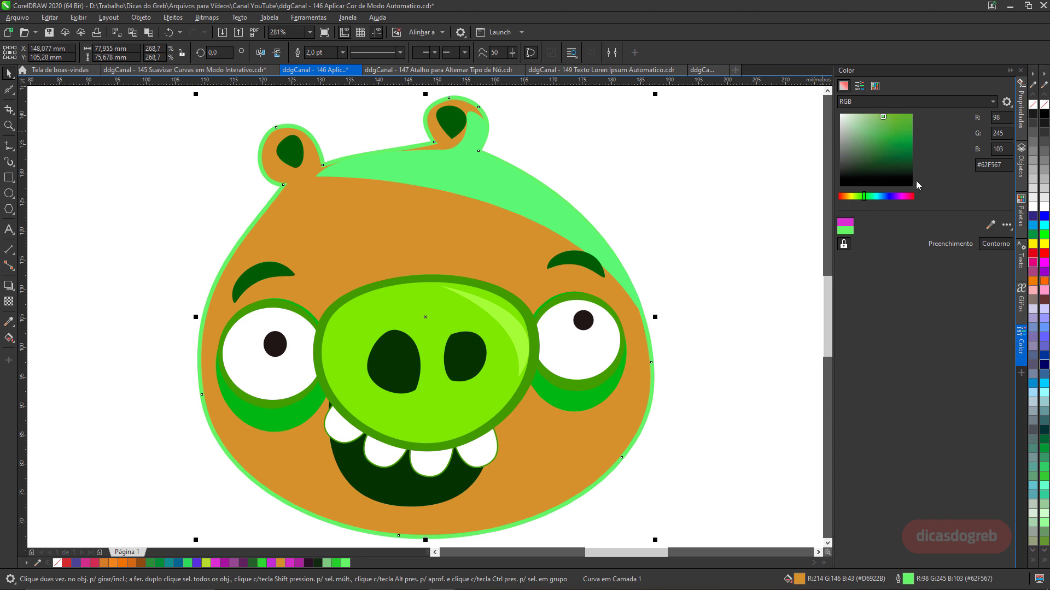
Step: Show the colour sliders and look through the available colour models, keeping RGB
{"action": "left_click", "coordinate": [861, 88]}
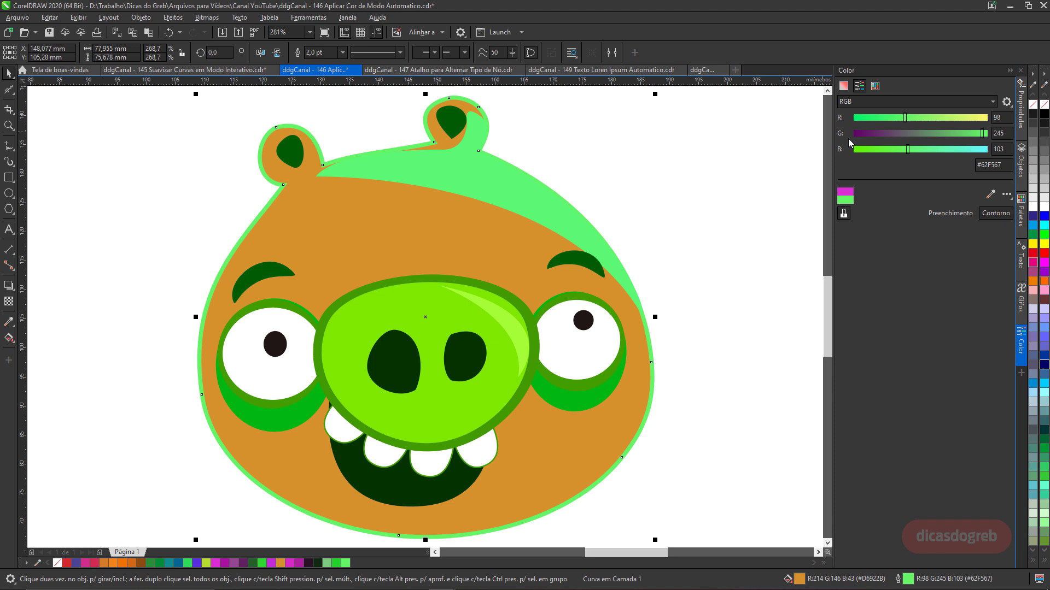
{"action": "left_click", "coordinate": [872, 102]}
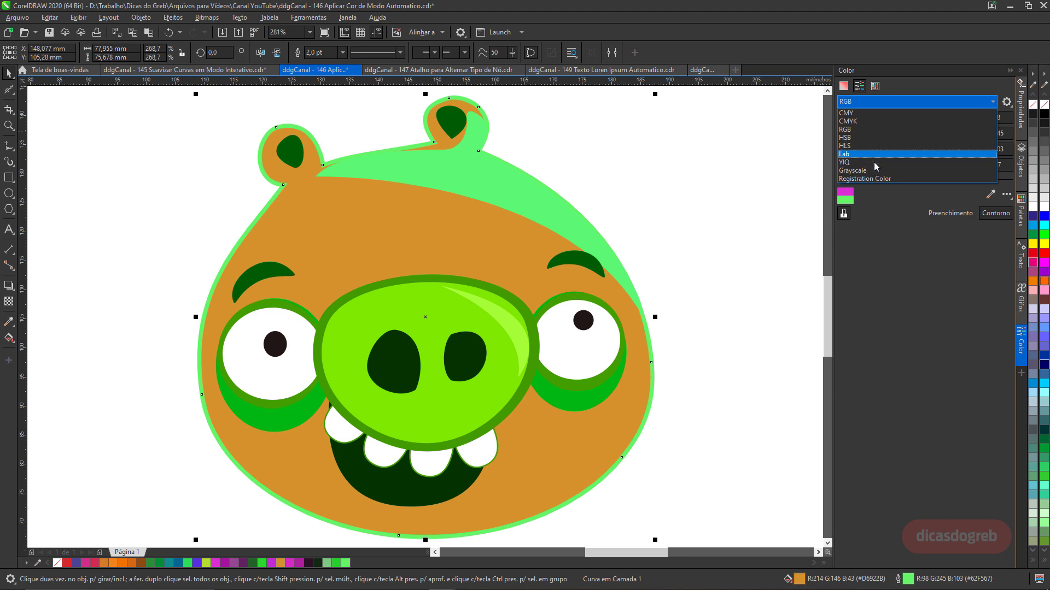
{"action": "left_click", "coordinate": [884, 73]}
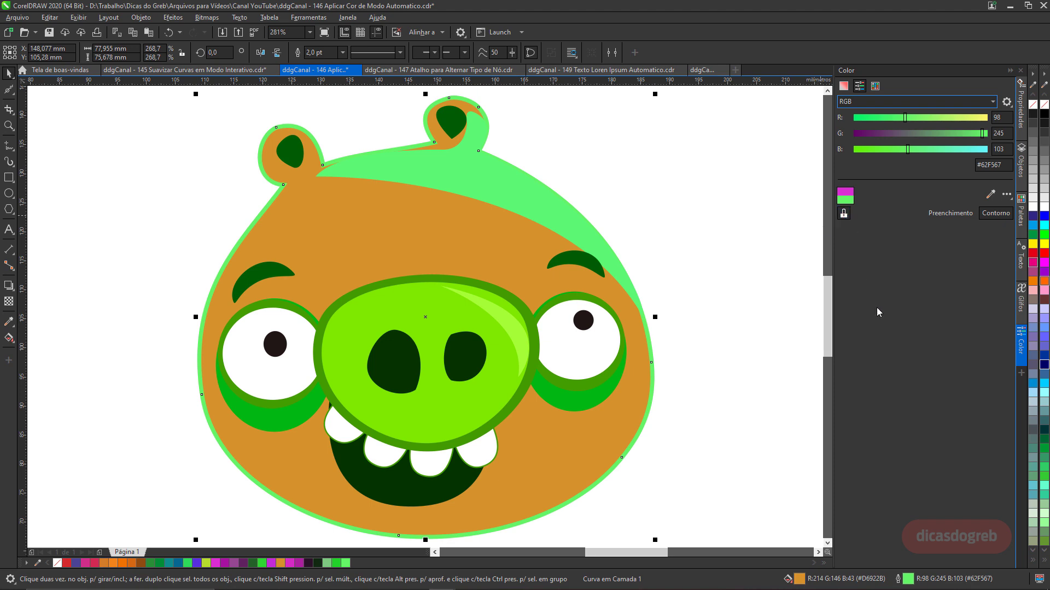
Step: Switch to the document "ddgCanal - 147 Atalho para Alternar Tipo de Nó.cdr" and select the horizontal line on page 1
{"action": "left_click", "coordinate": [505, 70]}
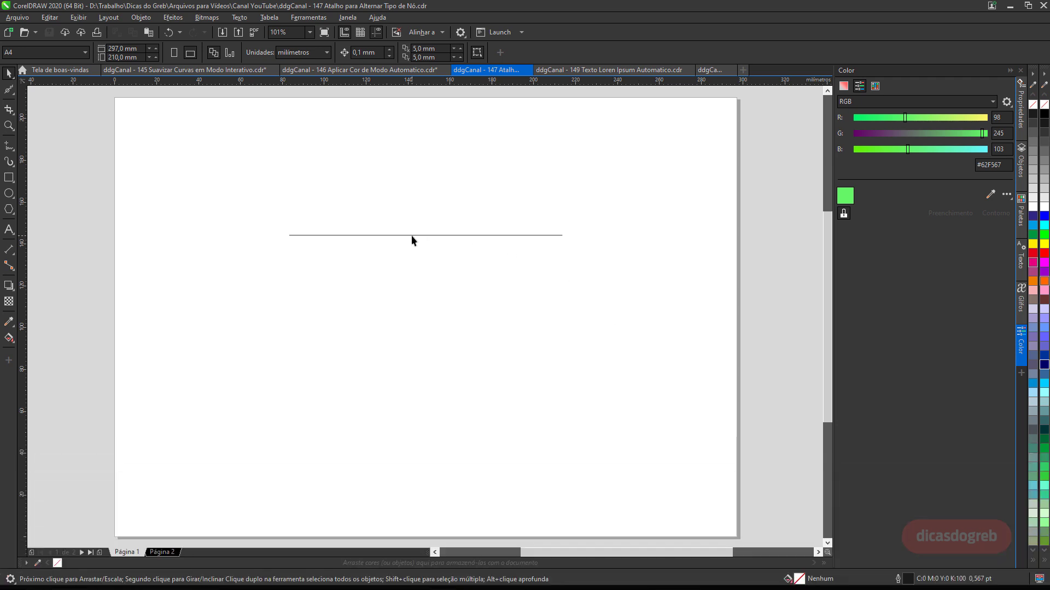
{"action": "left_click", "coordinate": [414, 235]}
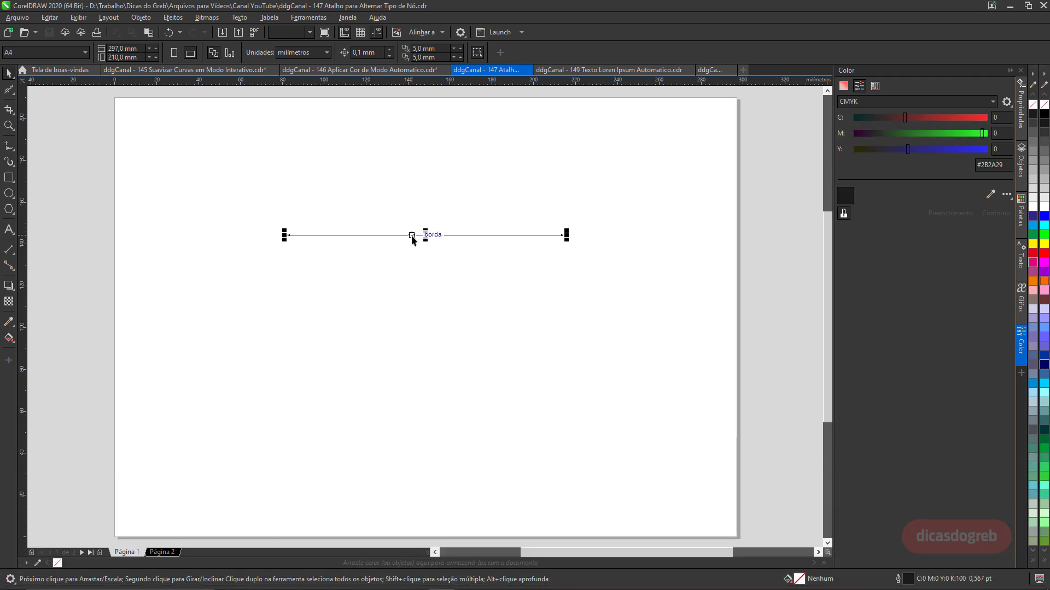
Step: Add a node near the middle of the horizontal line with the Shape tool
{"action": "left_click", "coordinate": [9, 90]}
{"action": "left_click", "coordinate": [30, 93]}
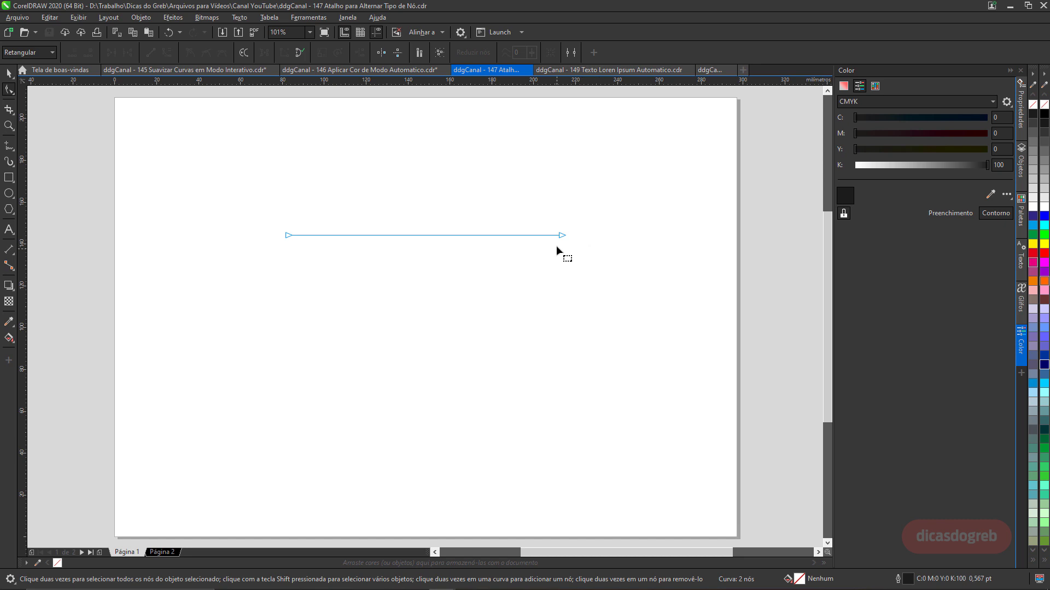
{"action": "double_click", "coordinate": [421, 235]}
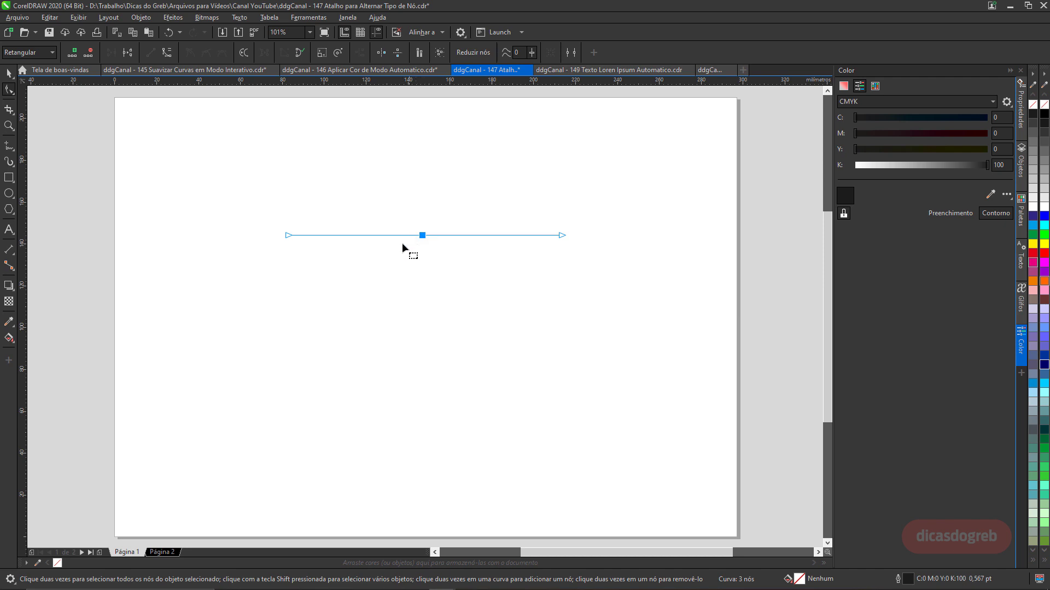
{"action": "key", "text": "z"}
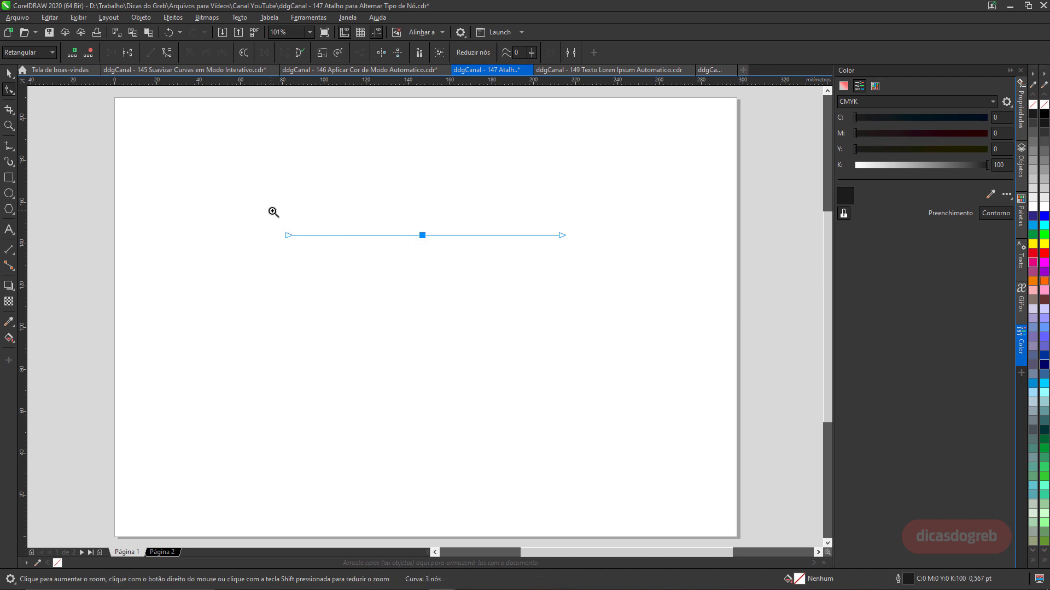
{"action": "left_click_drag", "start_coordinate": [272, 212], "coordinate": [579, 280]}
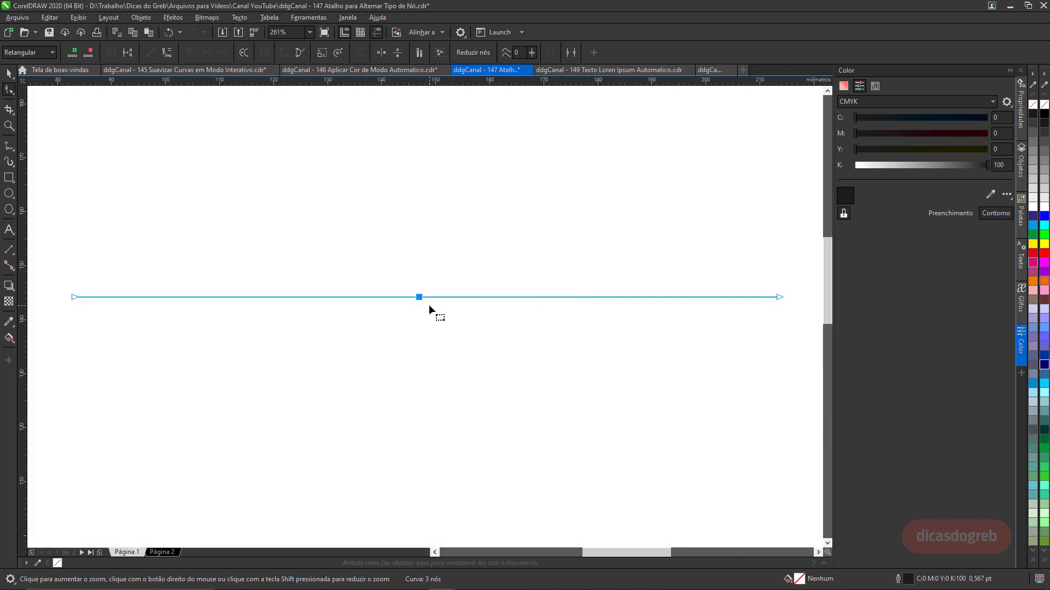
Step: Convert the line's left segment to a curve, extend the conversion to all its nodes, and select the right end node
{"action": "right_click", "coordinate": [293, 297]}
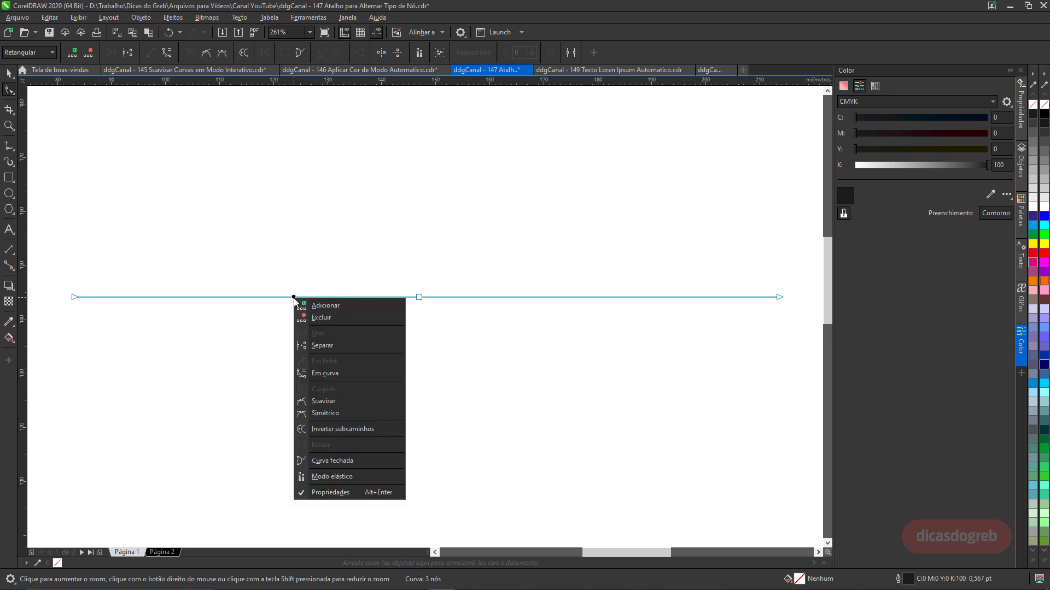
{"action": "left_click", "coordinate": [328, 375]}
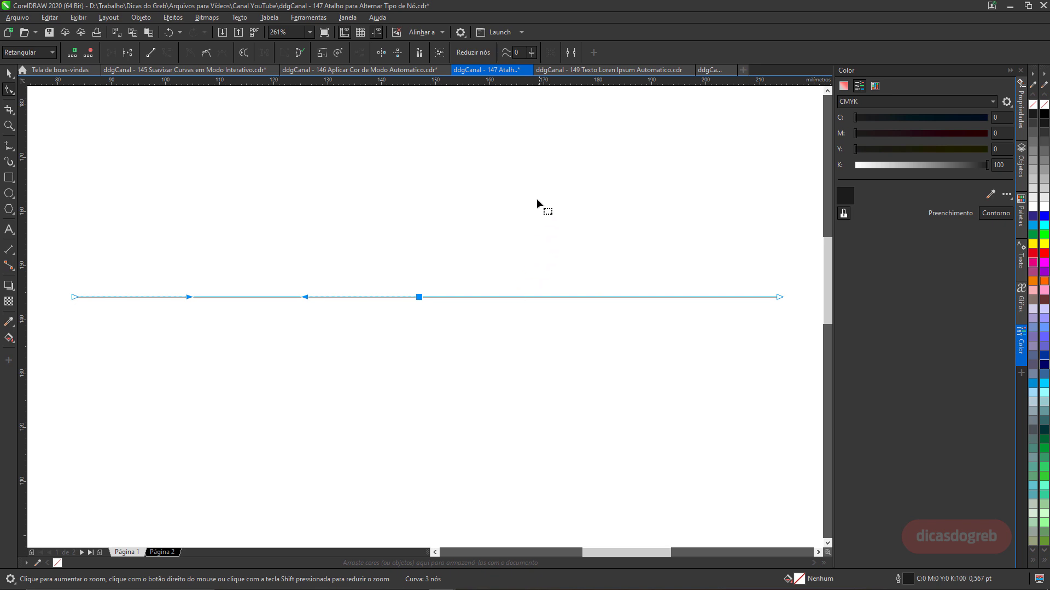
{"action": "left_click", "coordinate": [440, 53]}
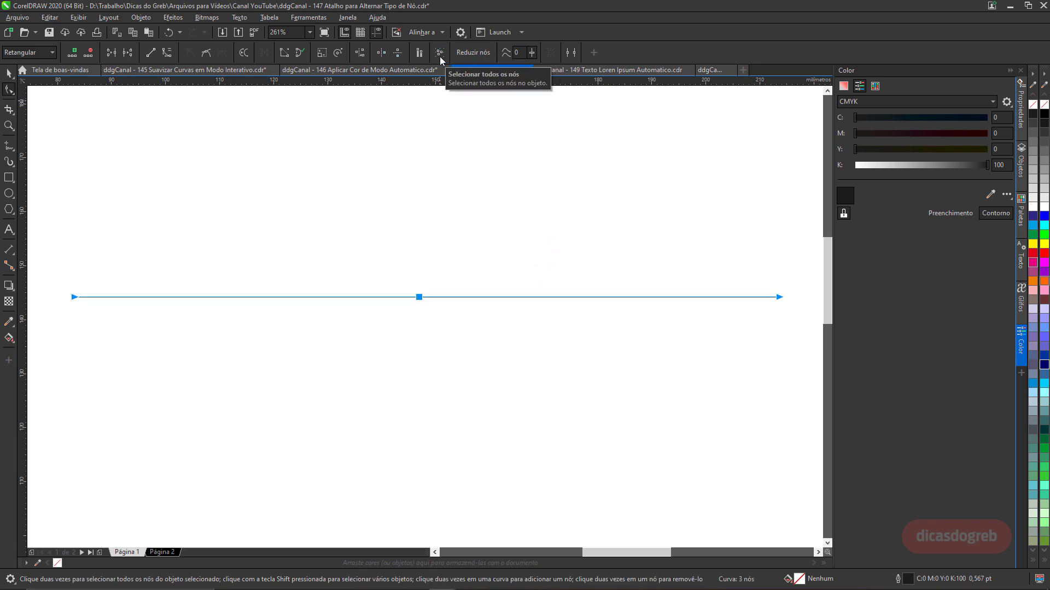
{"action": "left_click", "coordinate": [165, 57]}
{"action": "left_click", "coordinate": [780, 298]}
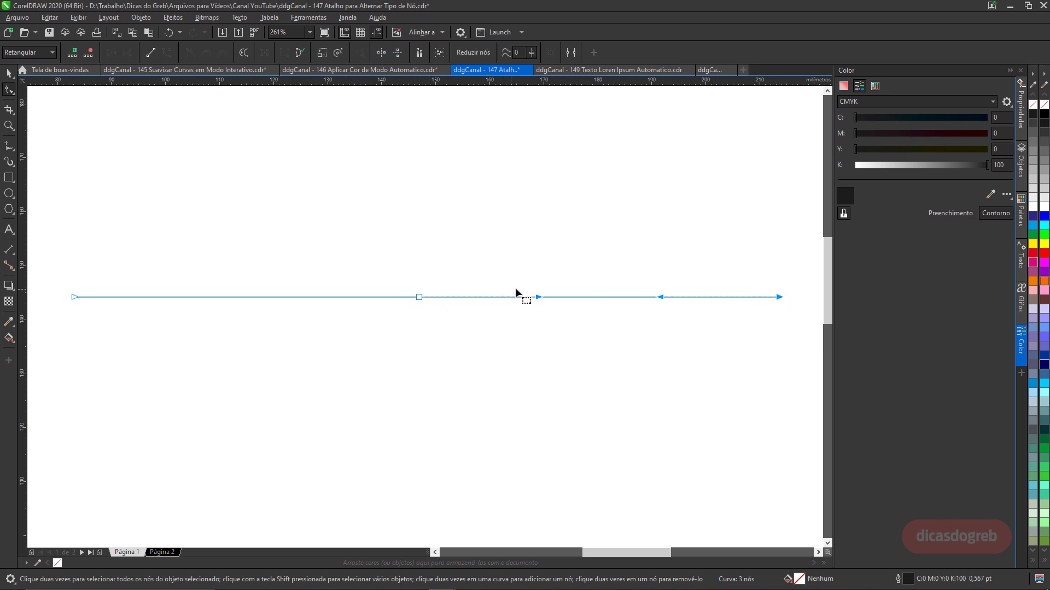
Step: Smooth the middle node, raise its right handle to bend the line into a wave, and return the node to cusp
{"action": "left_click_drag", "start_coordinate": [539, 298], "coordinate": [533, 247]}
{"action": "key", "text": "ctrl+z"}
{"action": "key", "text": "s"}
{"action": "left_click_drag", "start_coordinate": [539, 296], "coordinate": [533, 243]}
{"action": "key", "text": "c"}
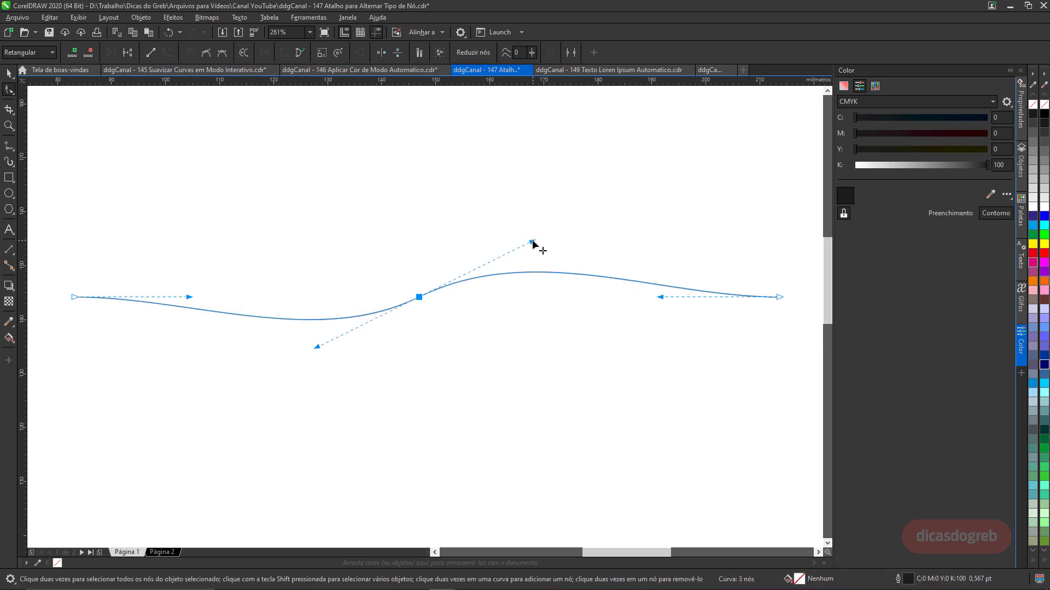
Step: Make the middle node symmetrical and alternate its type with the node-type shortcuts
{"action": "left_click", "coordinate": [222, 53]}
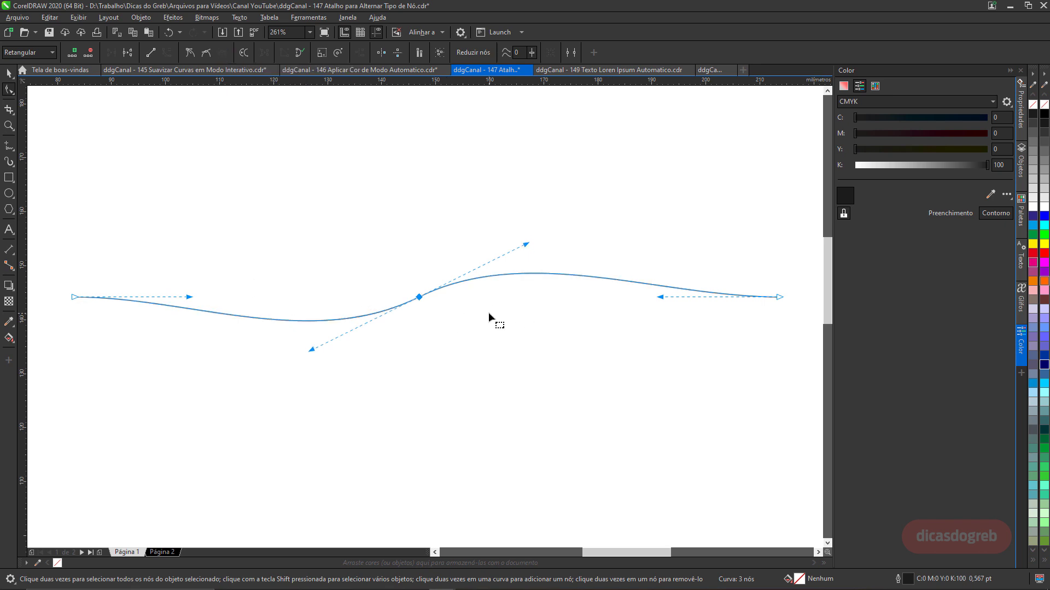
{"action": "key", "text": "c"}
{"action": "key", "text": "s"}
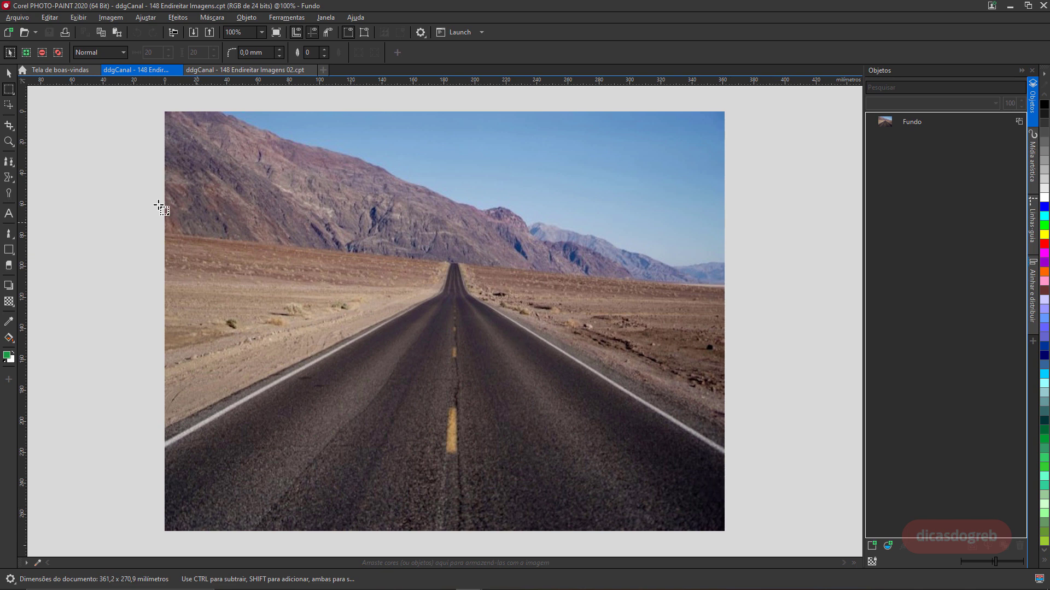
Step: Straighten the road photo in PHOTO-PAINT by aligning the straightening bar with the horizon at 5.7°, cropping the result
{"action": "left_click", "coordinate": [10, 126]}
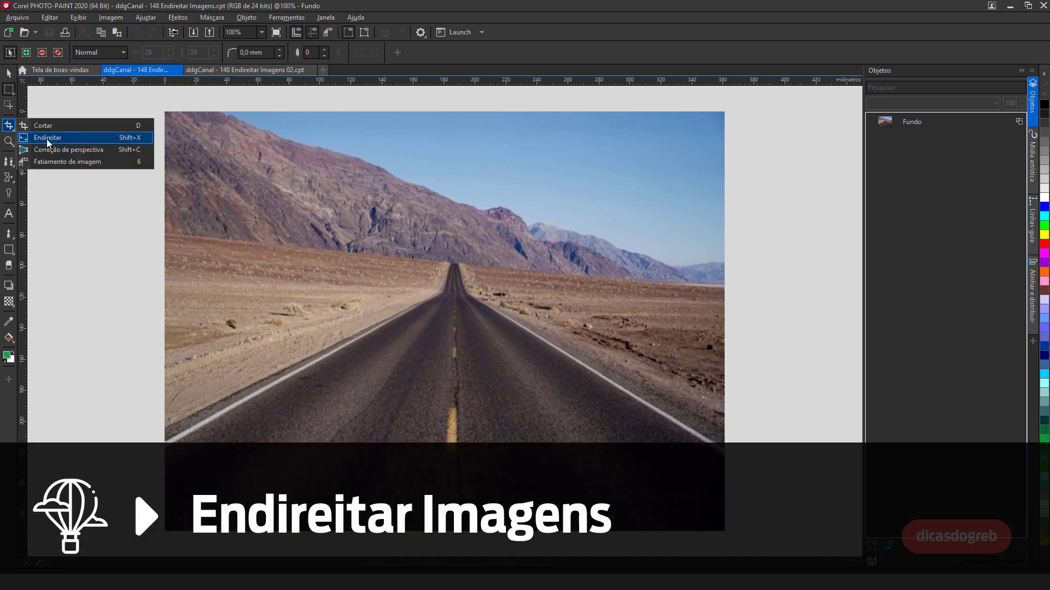
{"action": "left_click", "coordinate": [47, 139]}
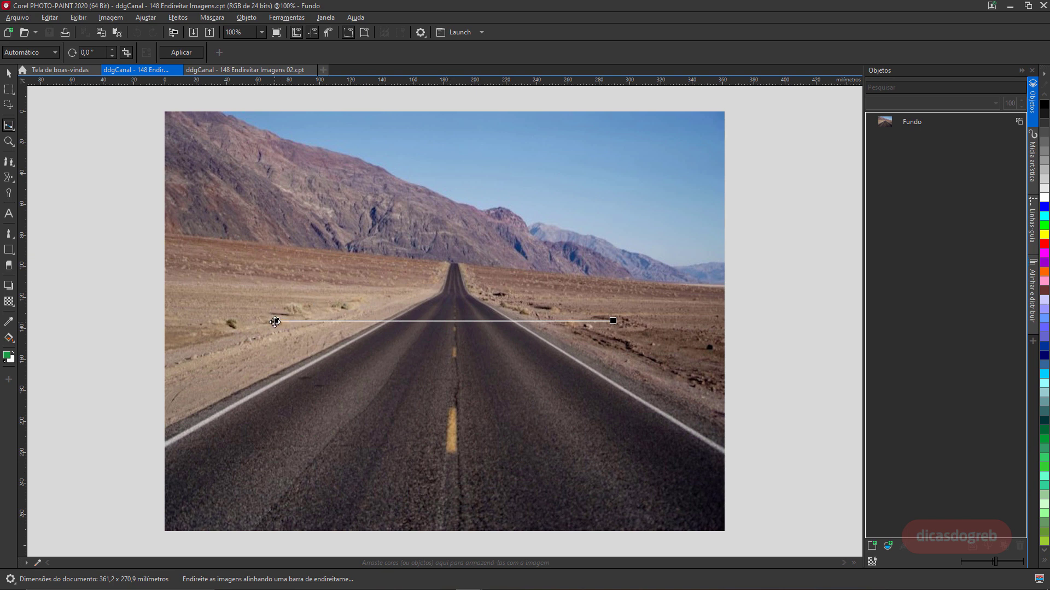
{"action": "left_click_drag", "start_coordinate": [275, 322], "coordinate": [218, 241]}
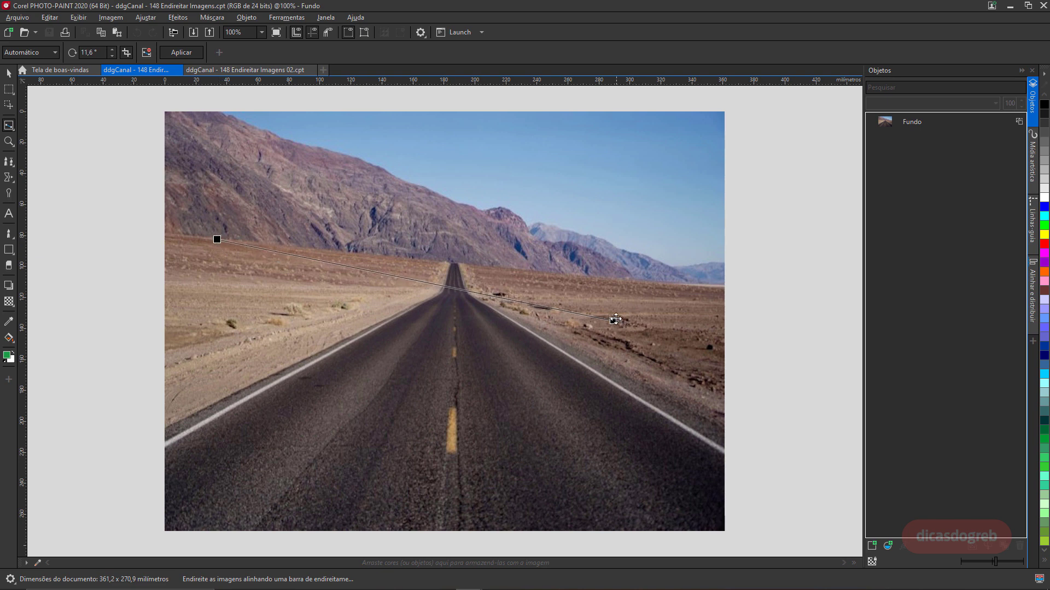
{"action": "left_click_drag", "start_coordinate": [615, 319], "coordinate": [669, 284]}
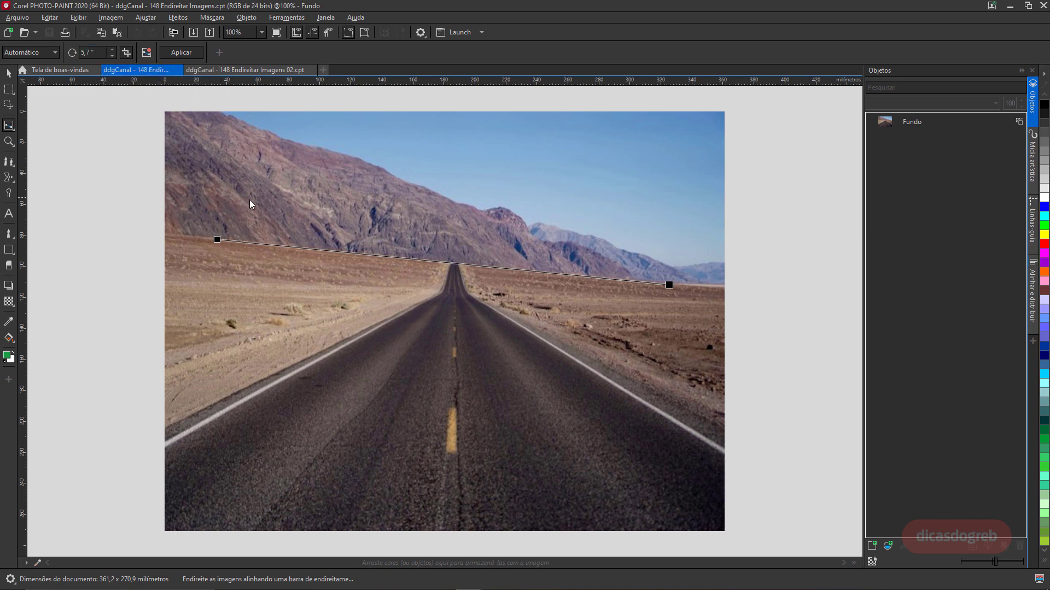
{"action": "left_click", "coordinate": [181, 53]}
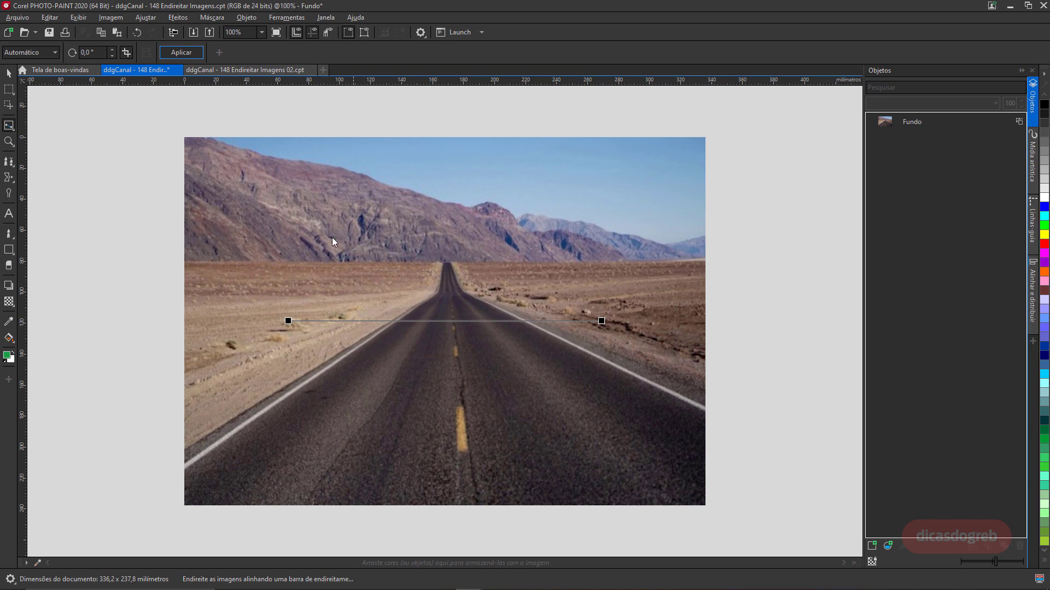
Step: Undo the cropped straightening and reapply the 5.7° correction to the road photo without cropping
{"action": "left_click", "coordinate": [136, 33]}
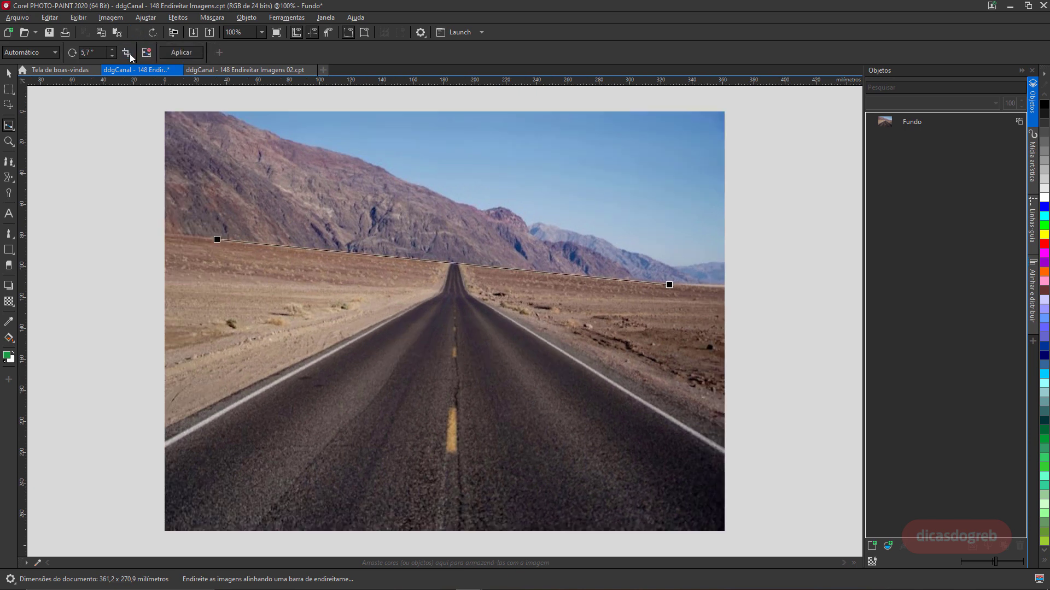
{"action": "left_click", "coordinate": [173, 54]}
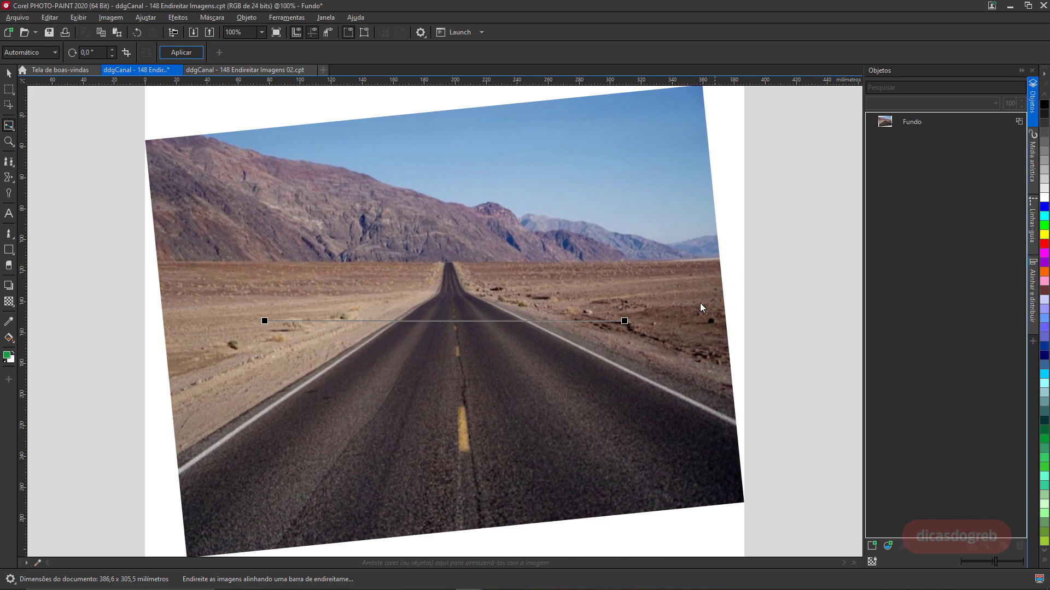
Step: Switch to "ddgCanal - 148 Endireitar Imagens 02.cpt" and straighten the lake object along its shoreline at 356.2°
{"action": "left_click", "coordinate": [247, 73]}
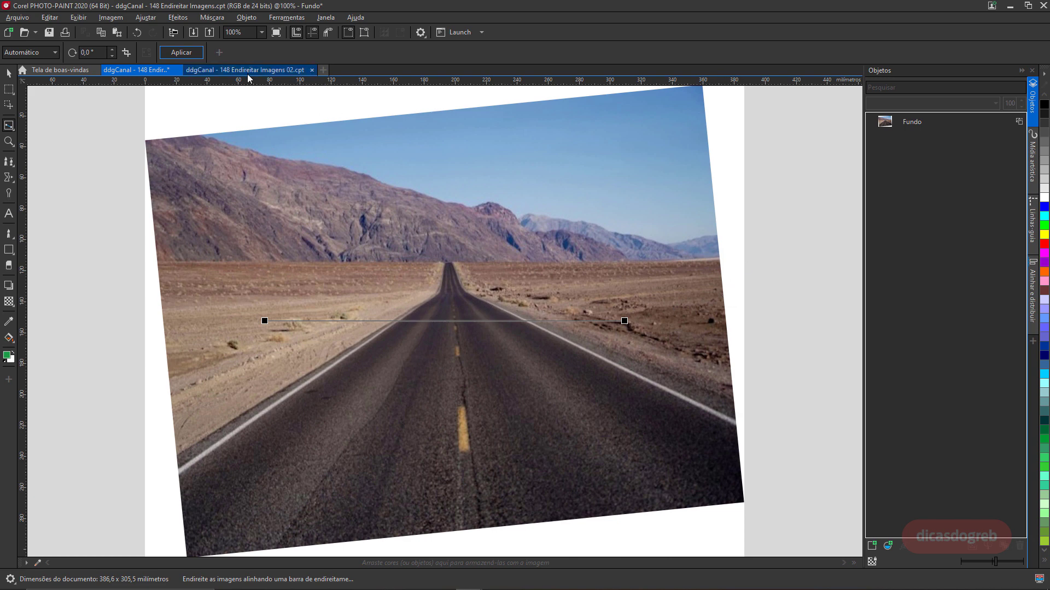
{"action": "left_click", "coordinate": [12, 129]}
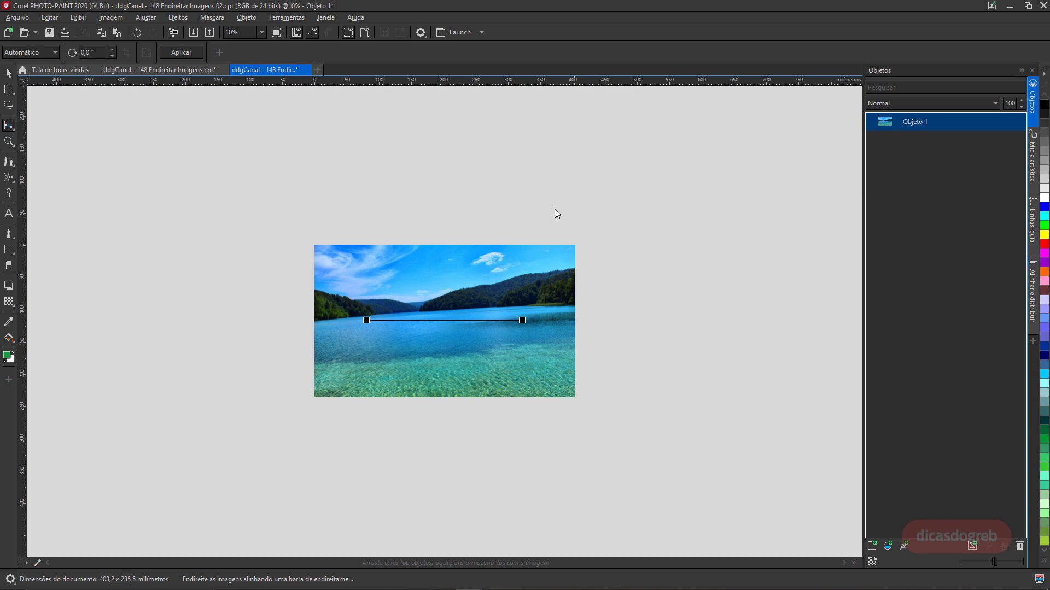
{"action": "scroll", "coordinate": [526, 206], "scroll_direction": "up", "scroll_amount": 1}
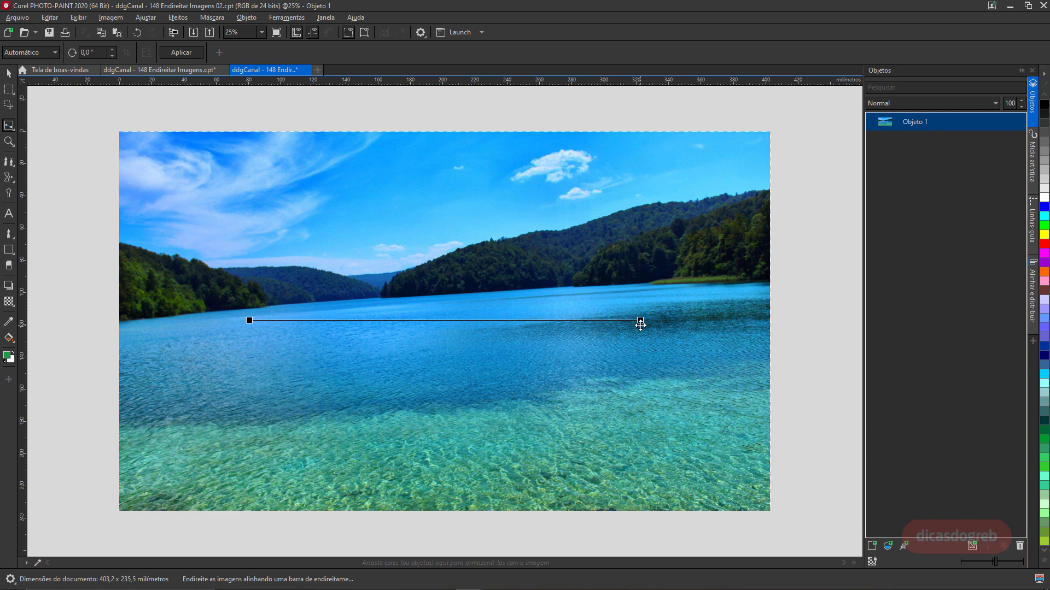
{"action": "left_click_drag", "start_coordinate": [641, 321], "coordinate": [576, 285]}
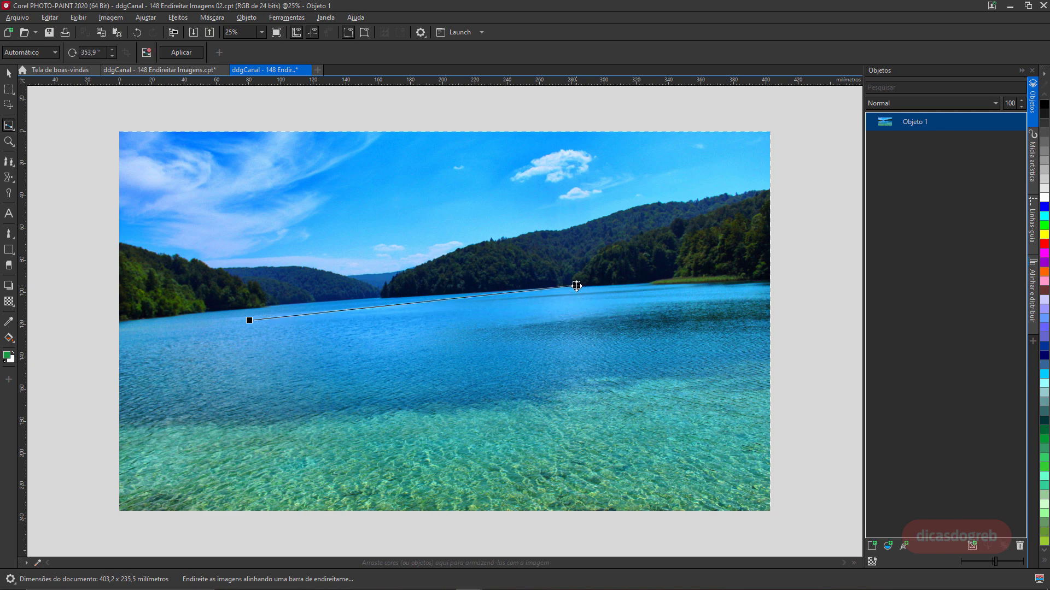
{"action": "left_click_drag", "start_coordinate": [250, 319], "coordinate": [217, 309]}
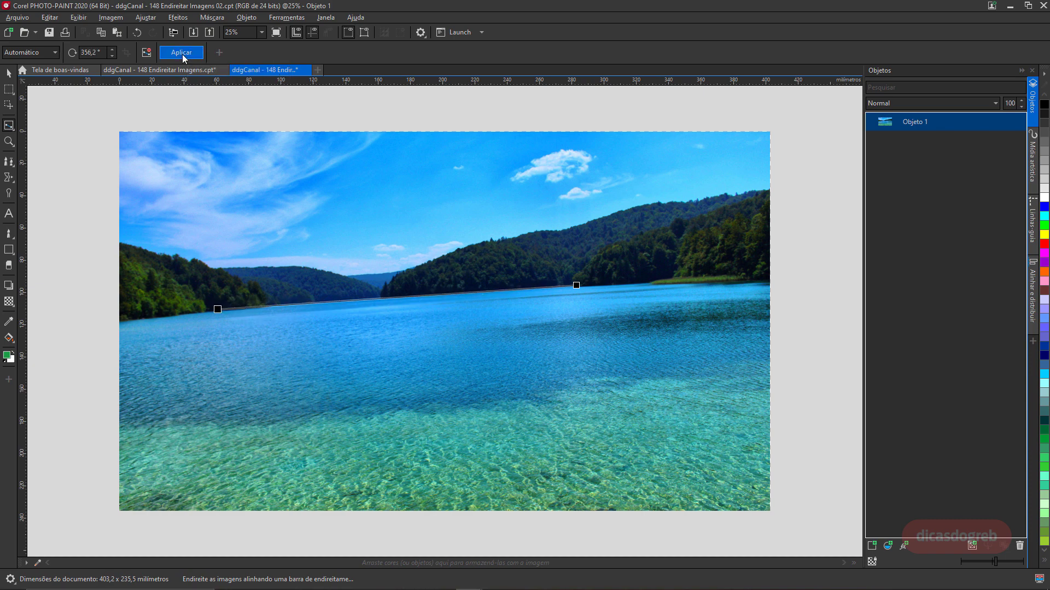
{"action": "left_click", "coordinate": [182, 53]}
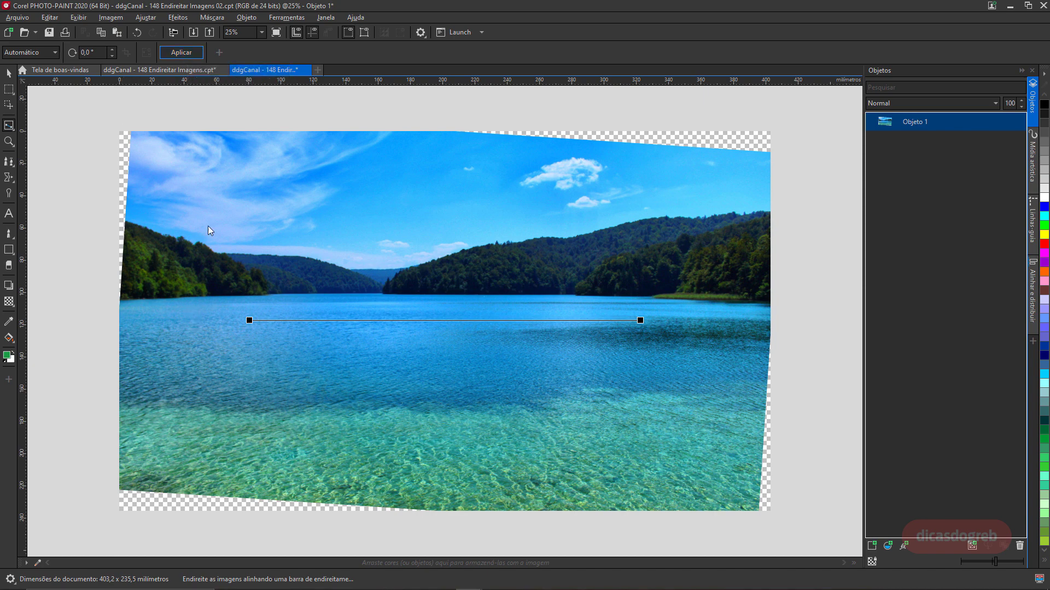
Step: Undo the lake object's straightening and combine the object with the background
{"action": "mouse_move", "coordinate": [1018, 127]}
{"action": "left_click", "coordinate": [138, 32]}
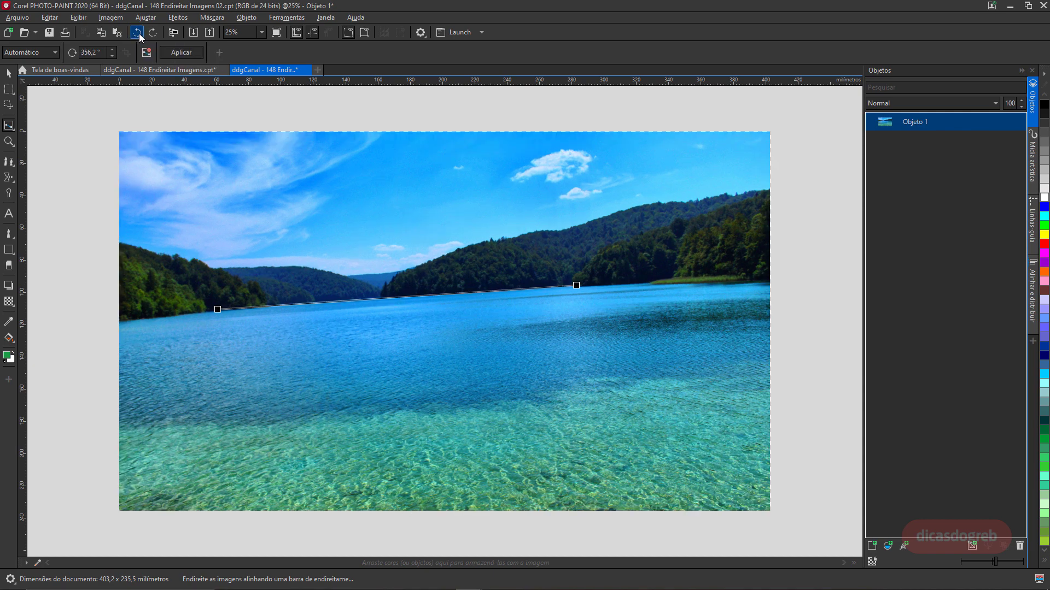
{"action": "left_click", "coordinate": [138, 33]}
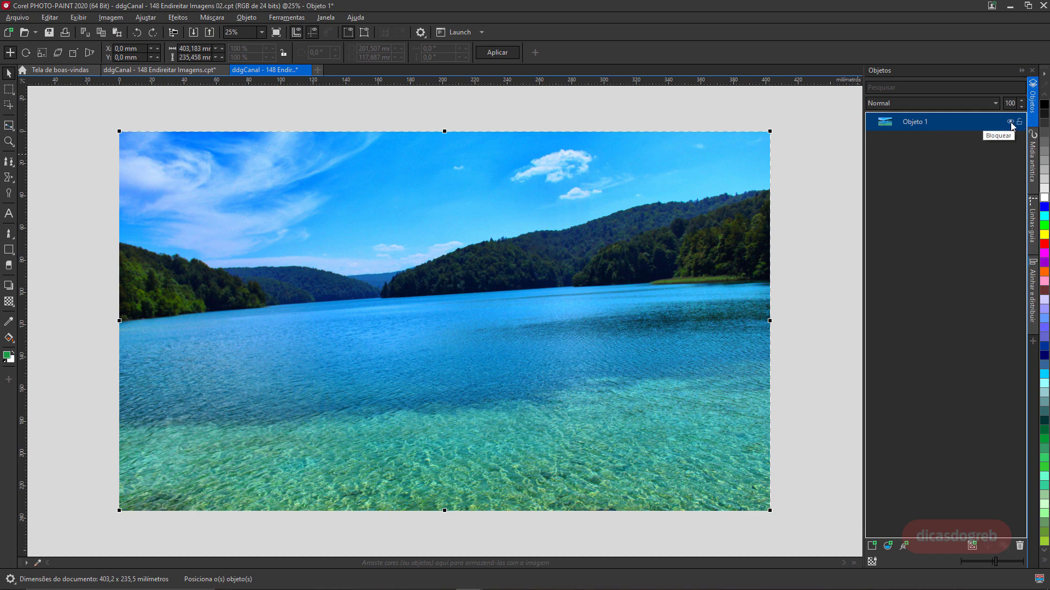
{"action": "left_click", "coordinate": [255, 19]}
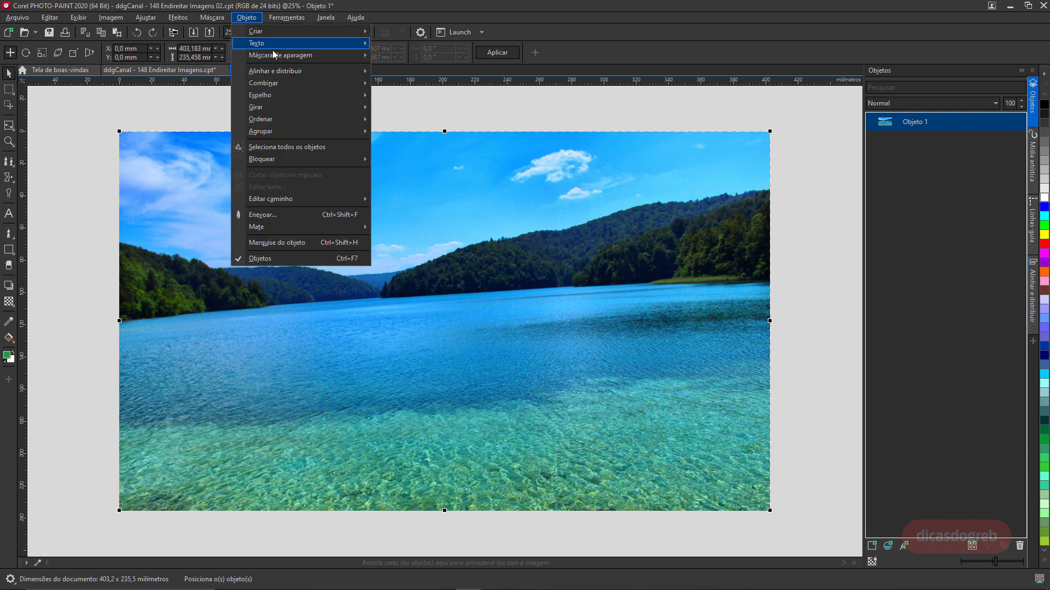
{"action": "mouse_move", "coordinate": [297, 82]}
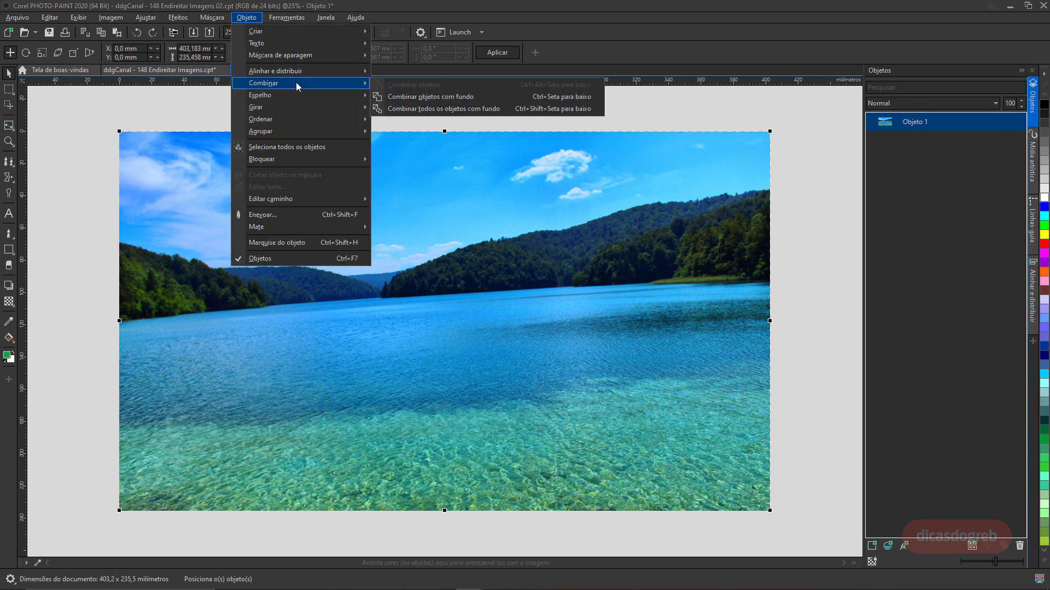
{"action": "left_click", "coordinate": [458, 99]}
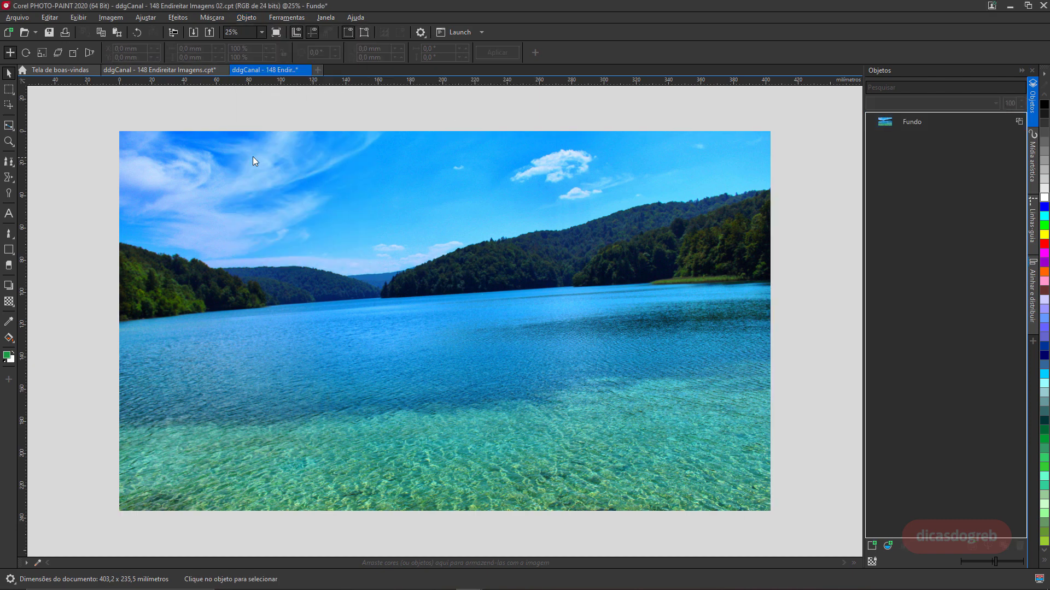
Step: Straighten the merged lake image at 356.2° with cropping enabled
{"action": "left_click", "coordinate": [9, 125]}
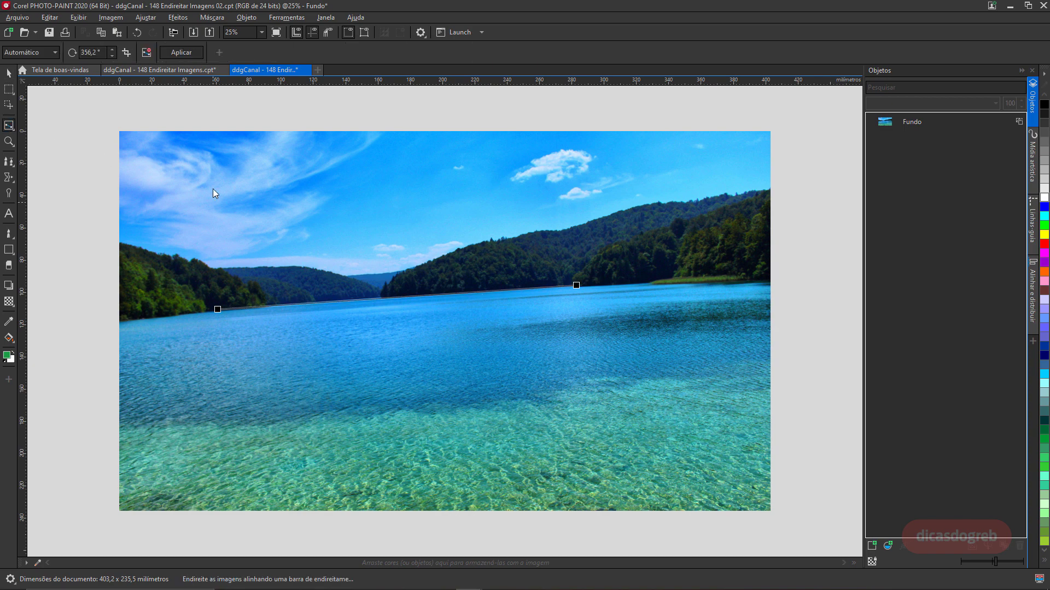
{"action": "left_click", "coordinate": [126, 52]}
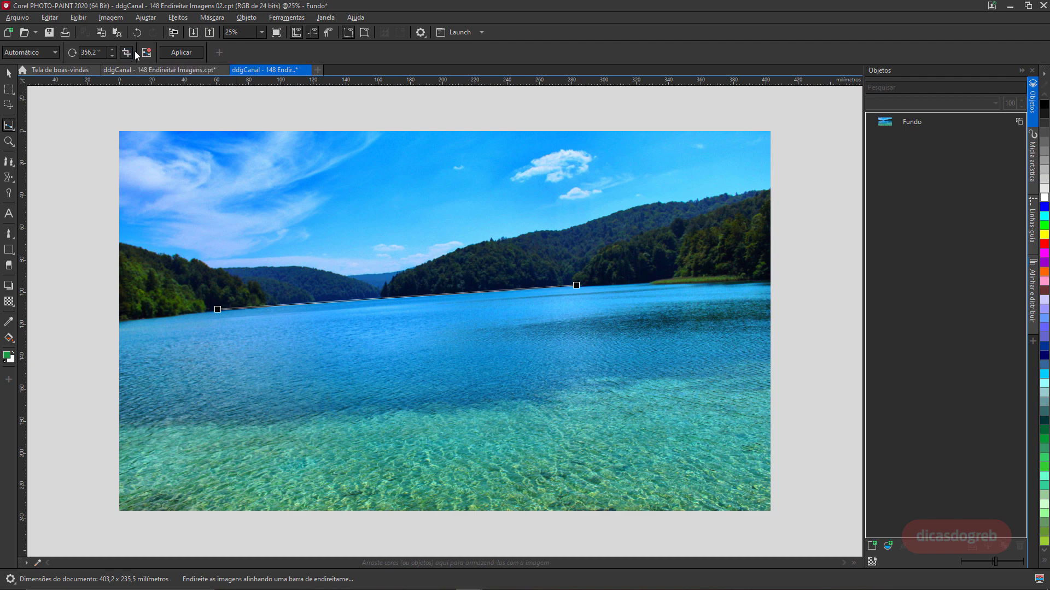
{"action": "left_click", "coordinate": [181, 52]}
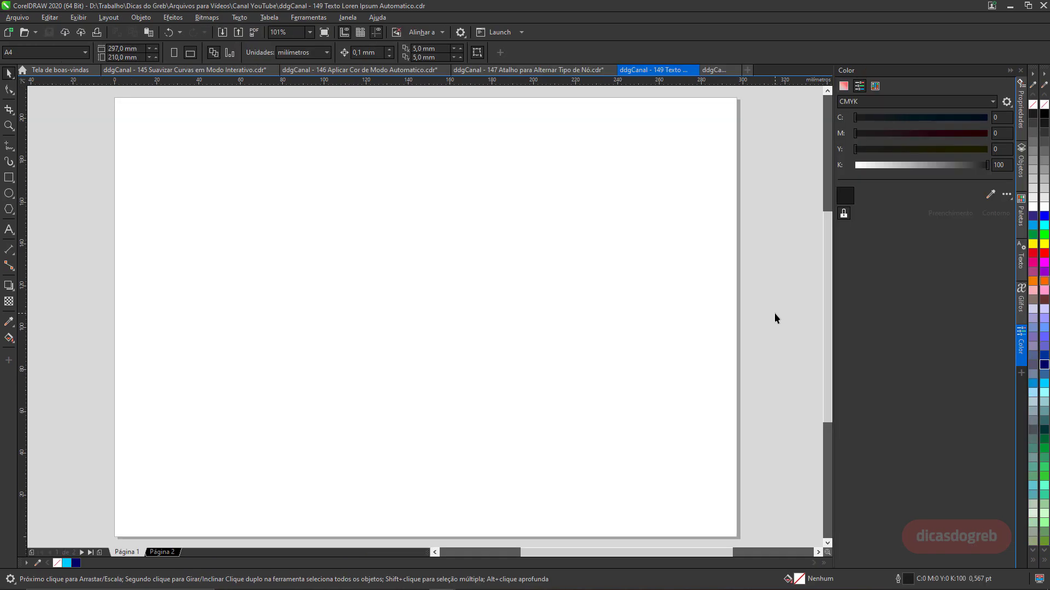
Step: In the CorelDRAW document on automatic Lorem Ipsum, collapse the colour settings and draw a paragraph text frame about 202 × 67 mm
{"action": "left_click", "coordinate": [1009, 71]}
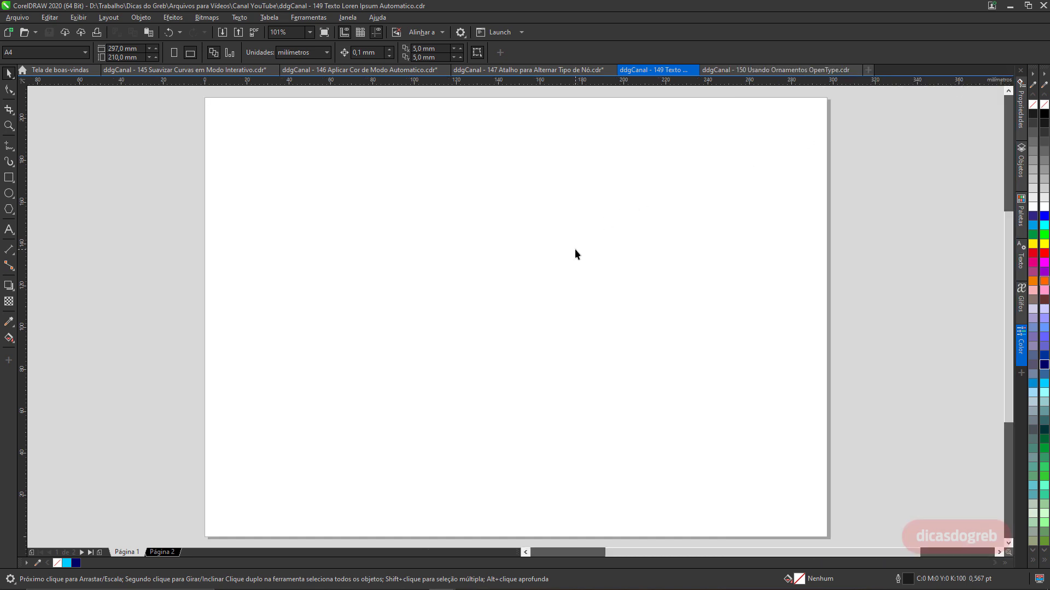
{"action": "left_click", "coordinate": [8, 229]}
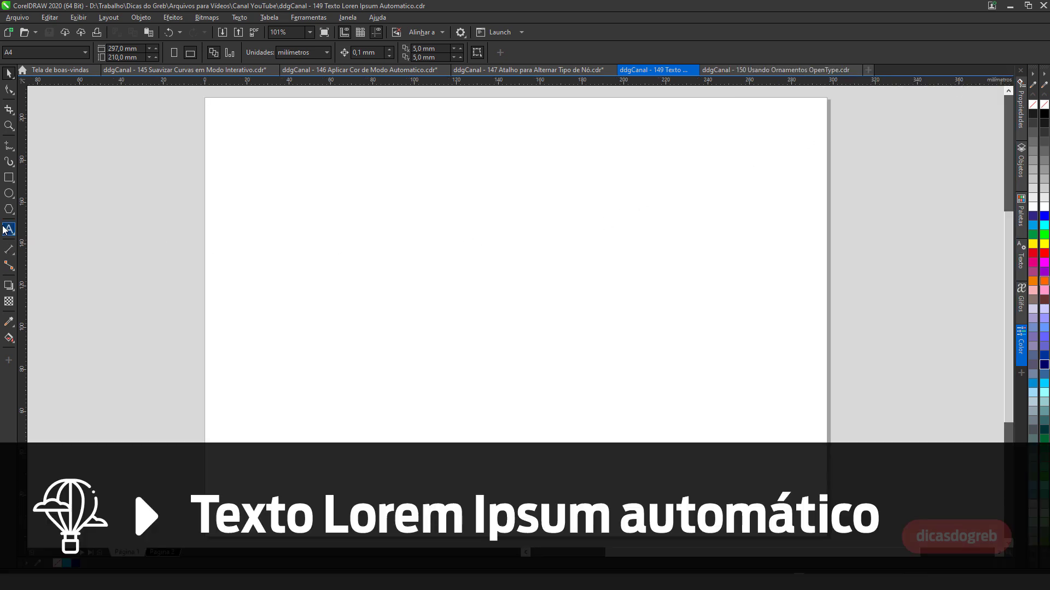
{"action": "left_click_drag", "start_coordinate": [306, 197], "coordinate": [729, 337]}
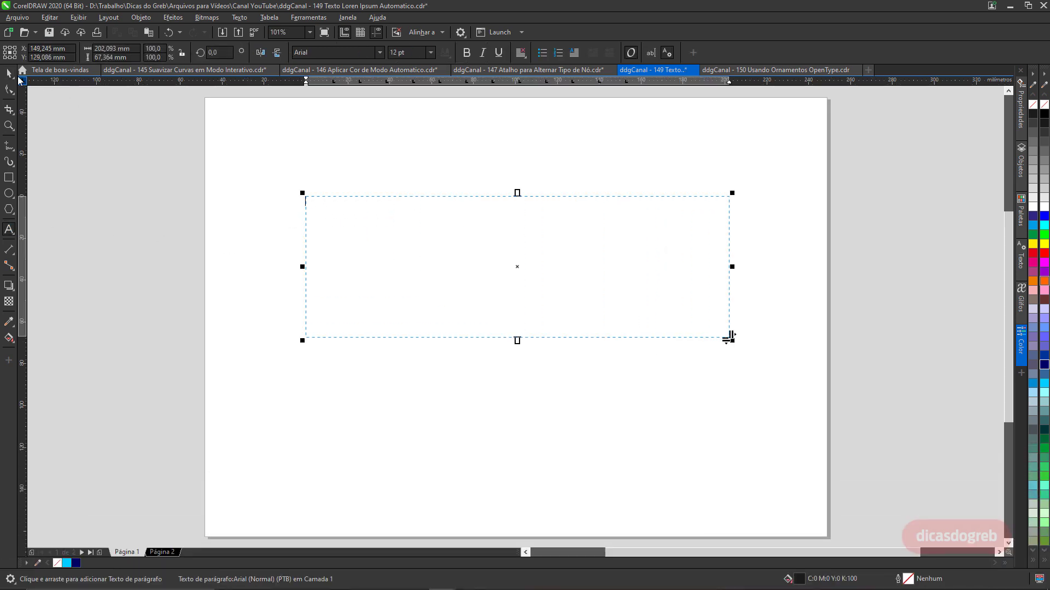
Step: Fill the wide paragraph text frame with placeholder text
{"action": "left_click", "coordinate": [9, 73]}
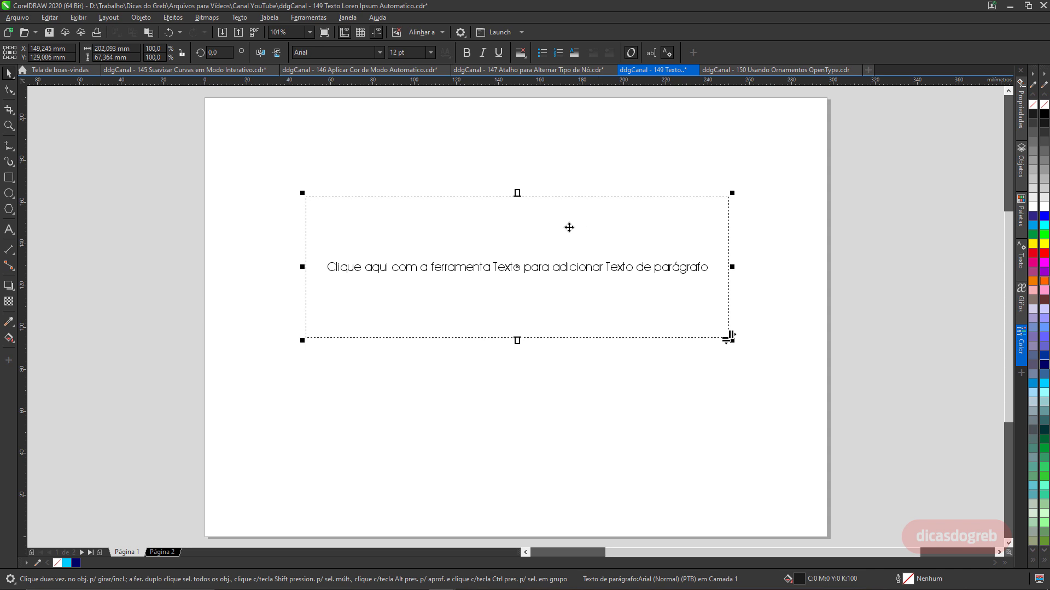
{"action": "right_click", "coordinate": [445, 210]}
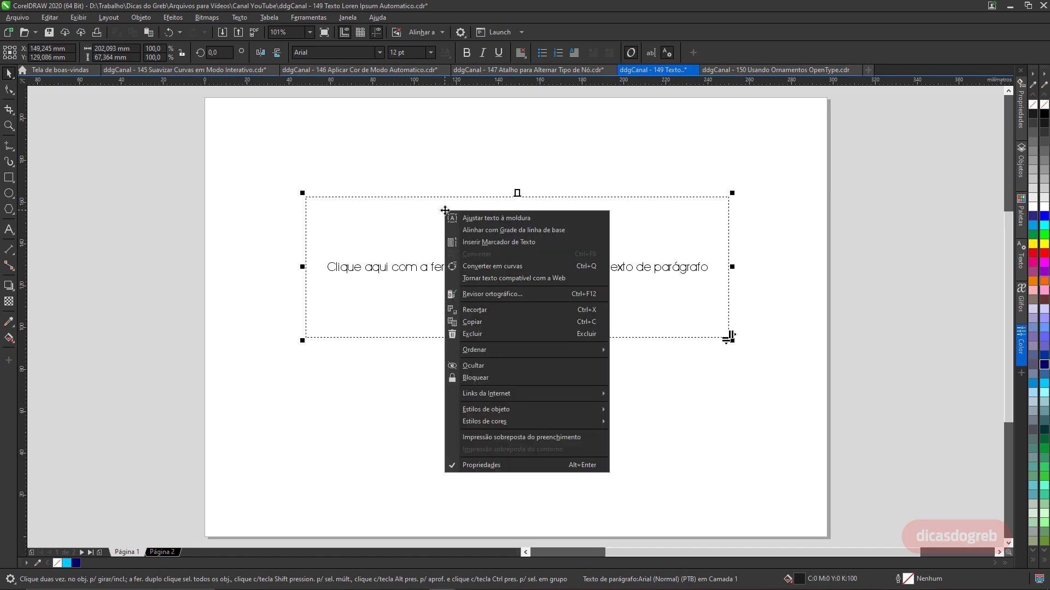
{"action": "left_click", "coordinate": [481, 242]}
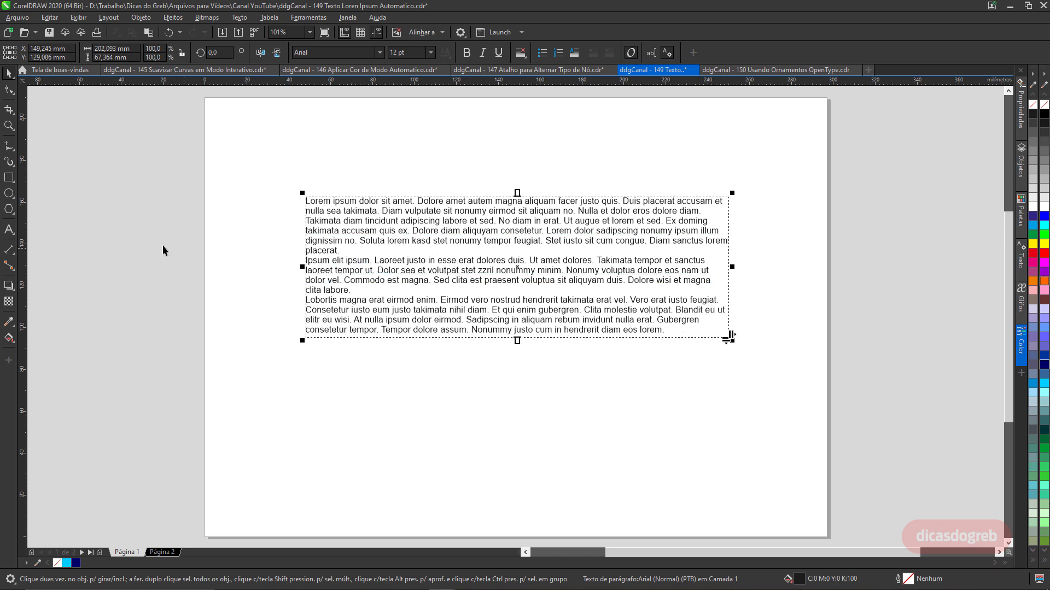
Step: Draw two paragraph text frames below the wide one, about 54 × 77 mm and about 137 × 73 mm
{"action": "left_click", "coordinate": [8, 229]}
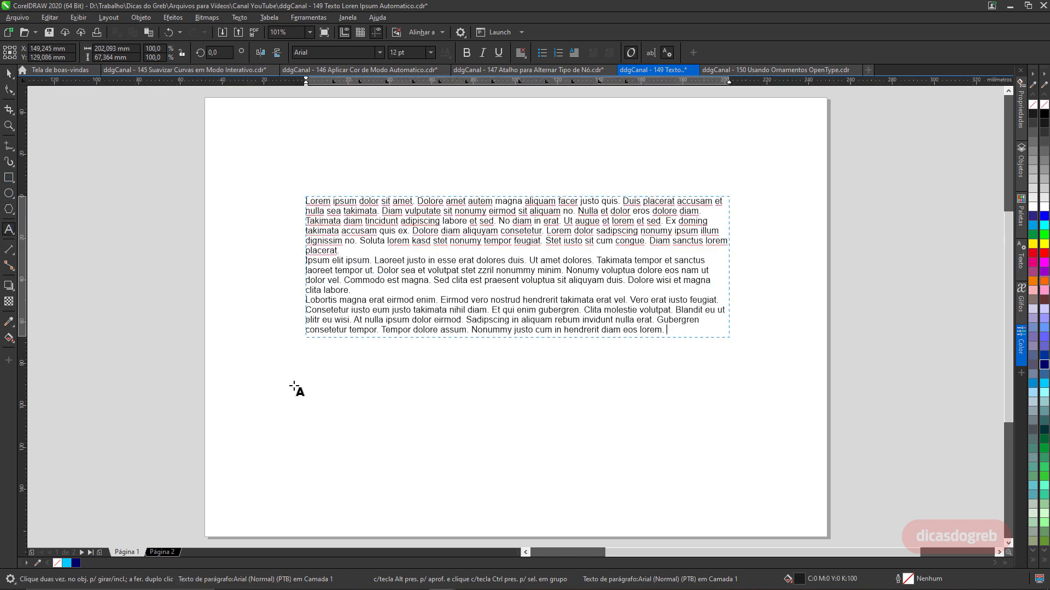
{"action": "left_click_drag", "start_coordinate": [304, 356], "coordinate": [417, 519]}
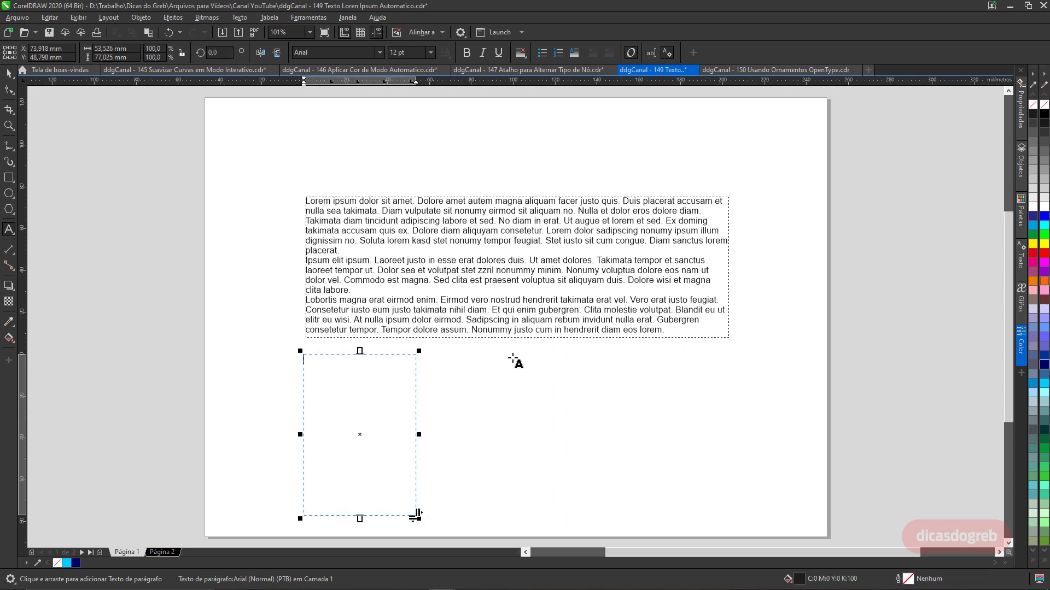
{"action": "left_click_drag", "start_coordinate": [512, 358], "coordinate": [800, 511]}
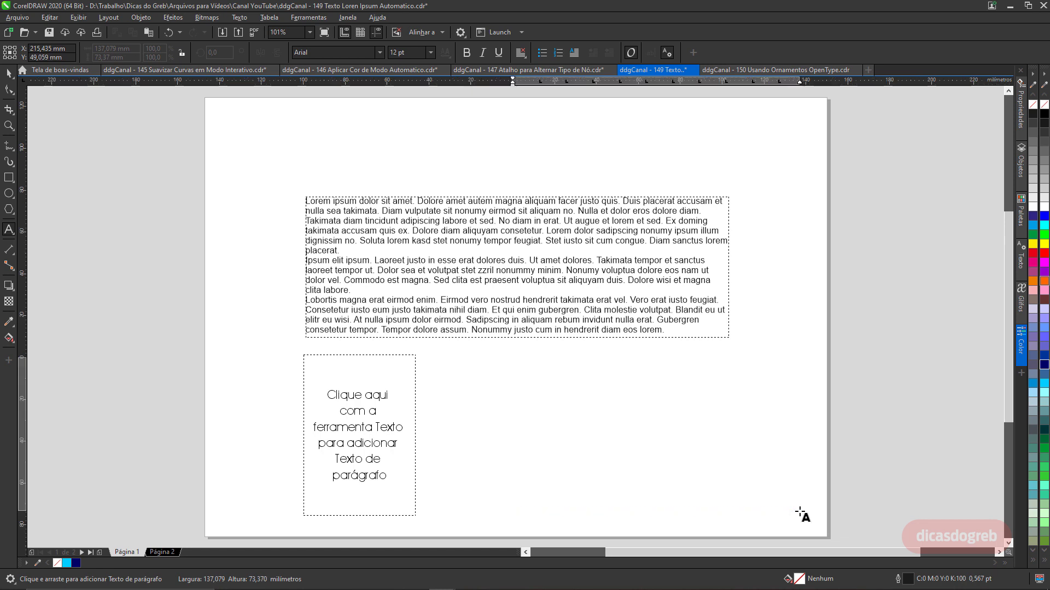
{"action": "left_click", "coordinate": [9, 72]}
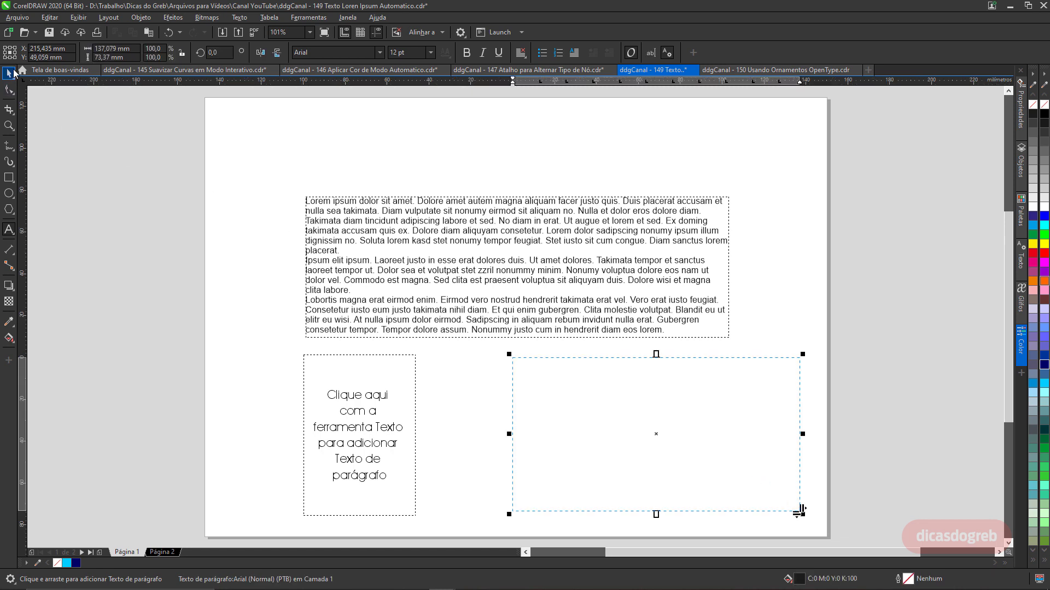
Step: Set the narrow lower text frame to 14 pt in the Asap Regular font
{"action": "left_click", "coordinate": [384, 391]}
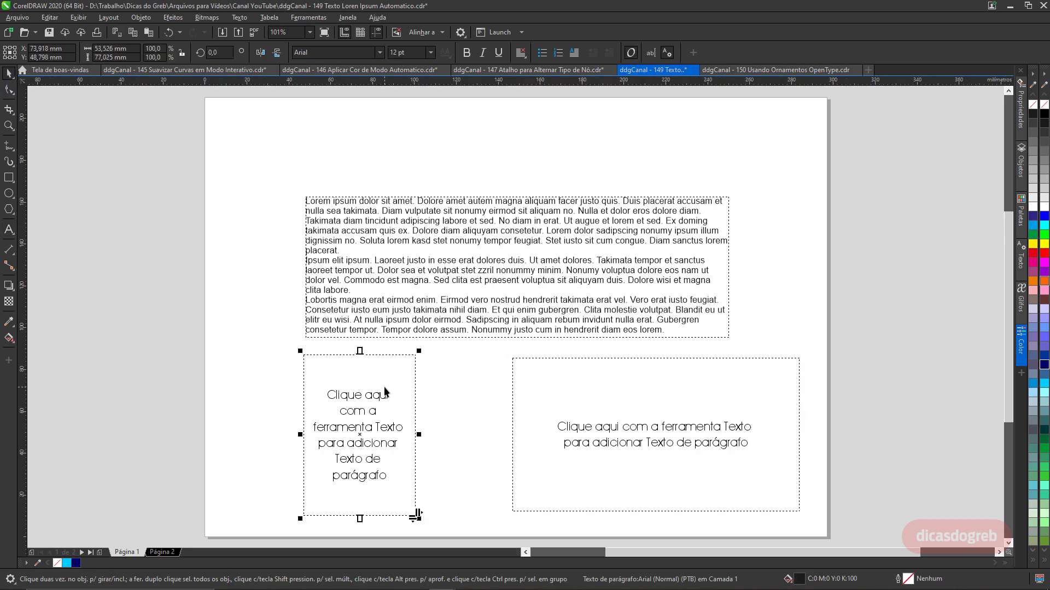
{"action": "left_click", "coordinate": [430, 55]}
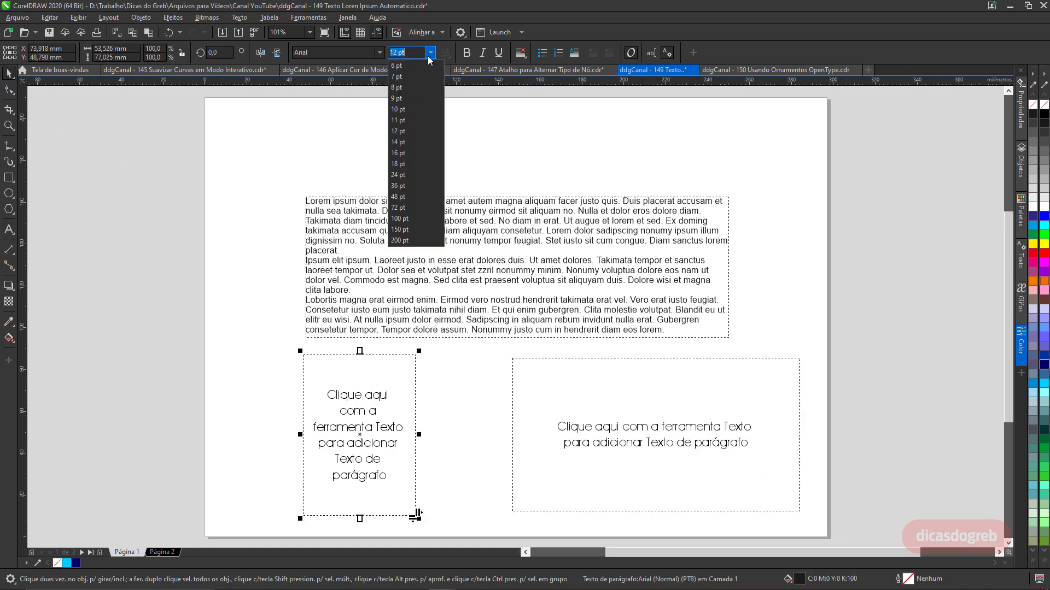
{"action": "left_click", "coordinate": [405, 144]}
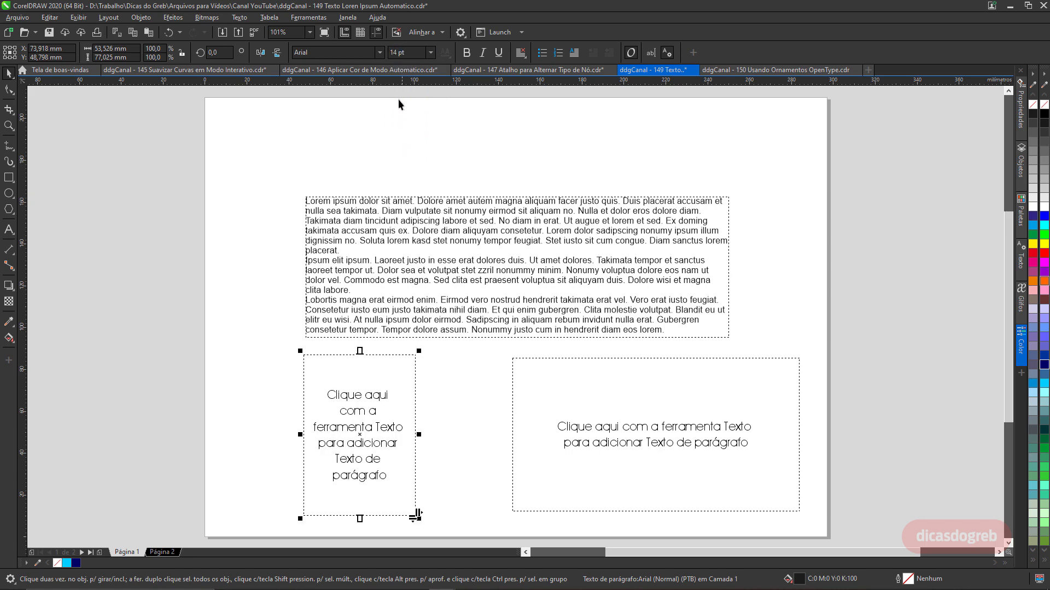
{"action": "left_click", "coordinate": [381, 52]}
{"action": "type", "text": "a"}
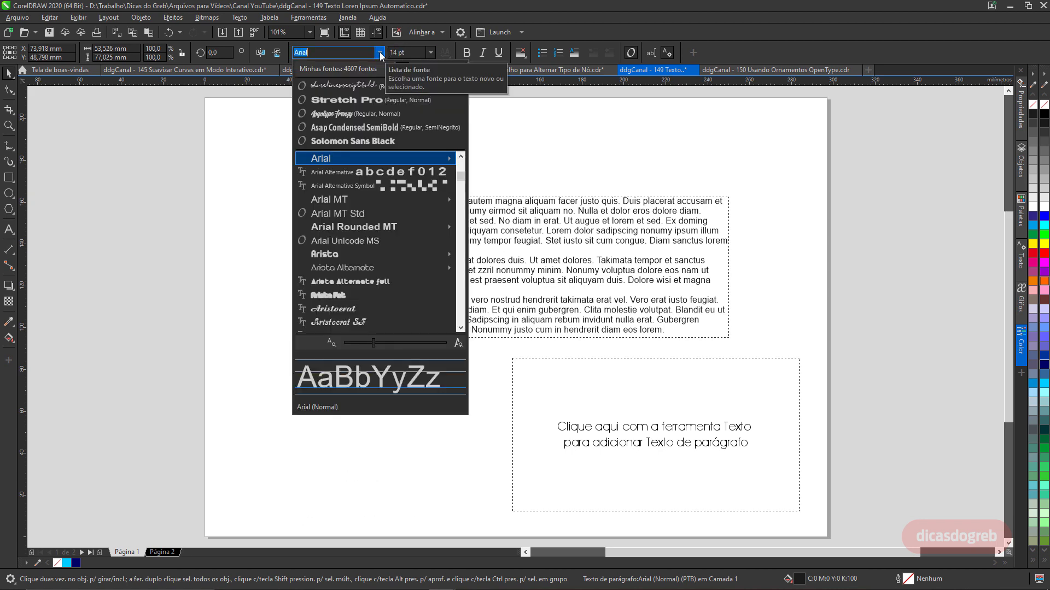
{"action": "type", "text": "sap"}
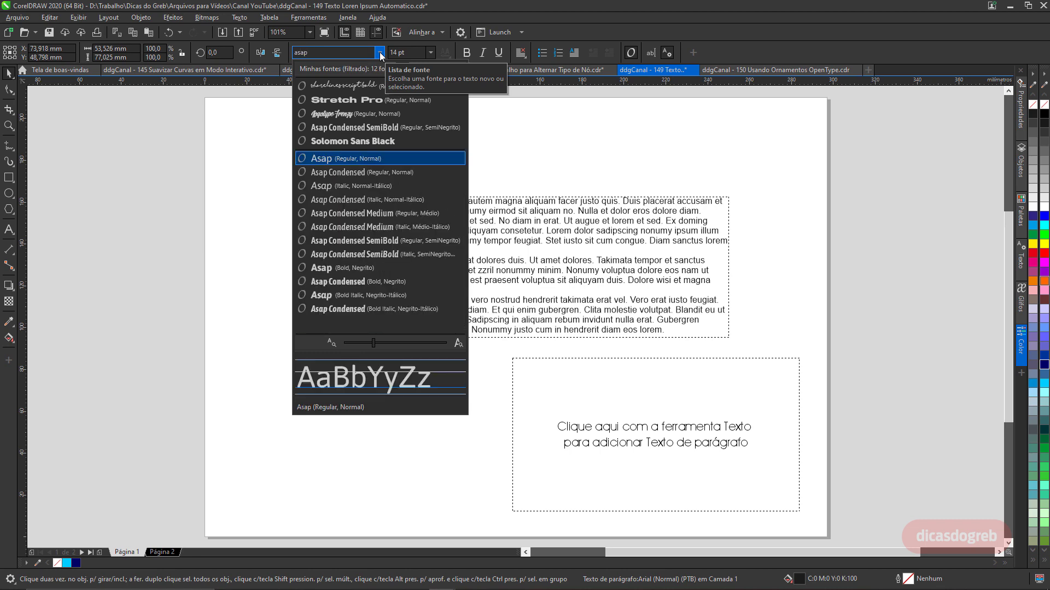
{"action": "left_click", "coordinate": [366, 159]}
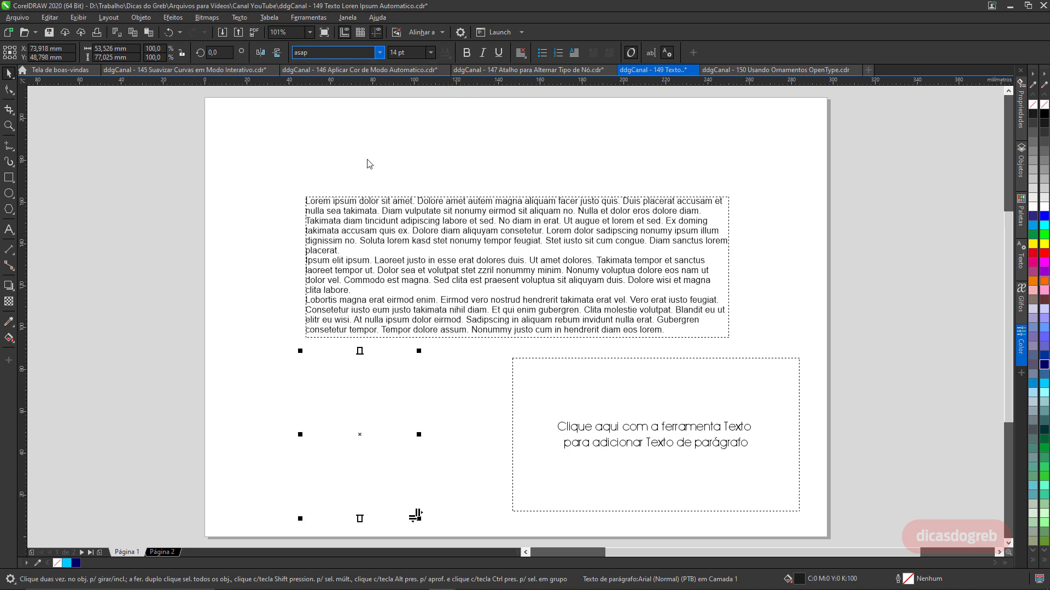
Step: Align the narrow frame's text to the right and fill the frame with placeholder text
{"action": "left_click", "coordinate": [521, 54]}
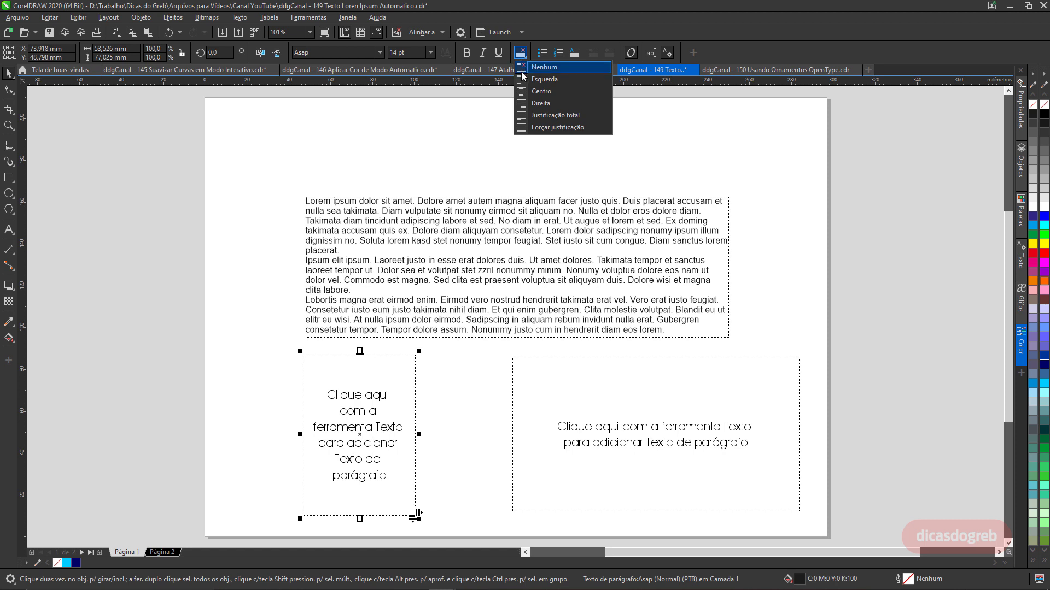
{"action": "left_click", "coordinate": [521, 104]}
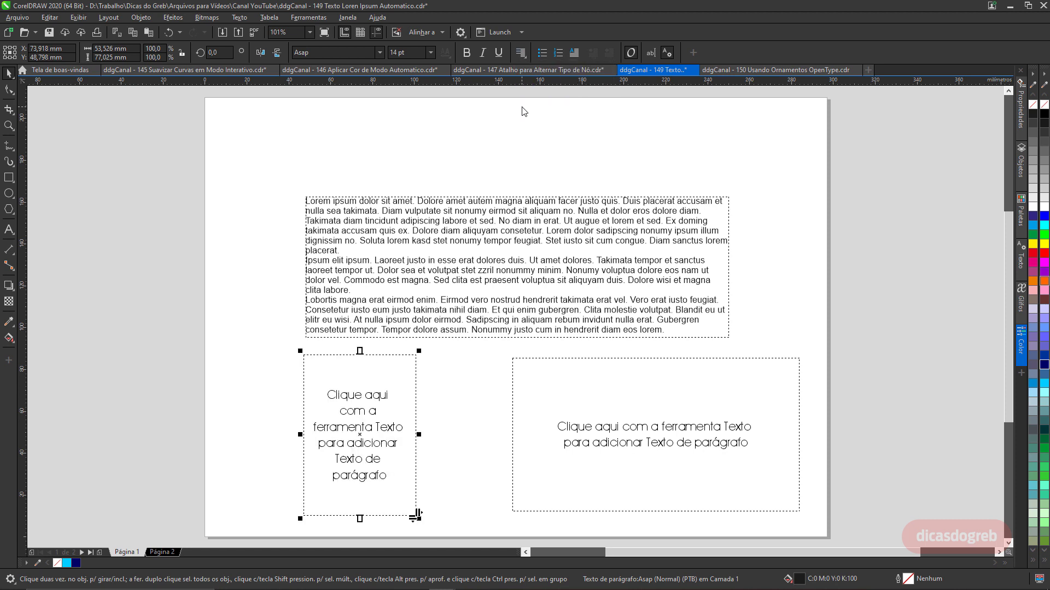
{"action": "right_click", "coordinate": [366, 373]}
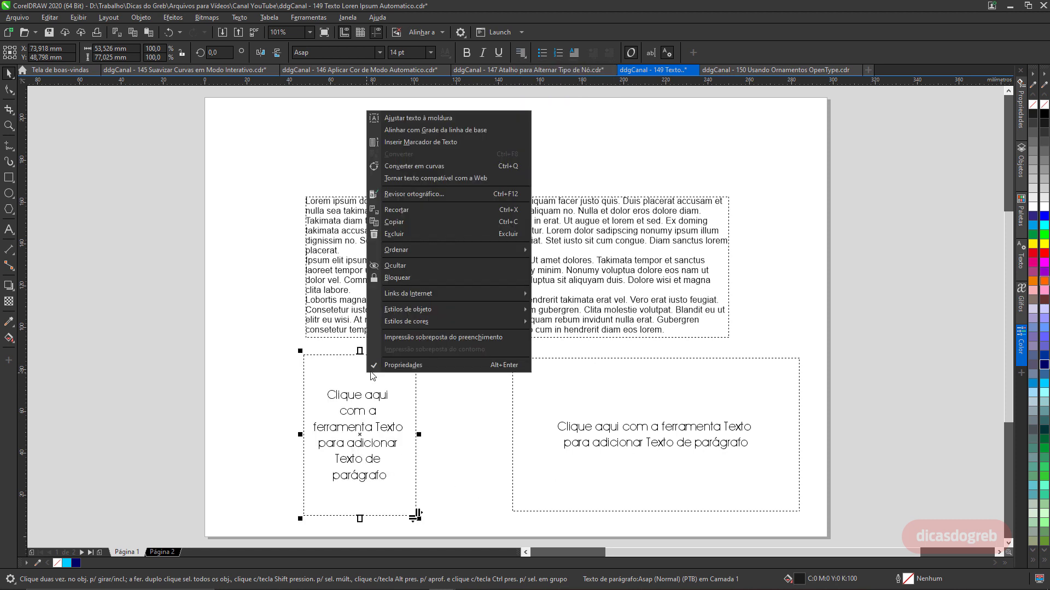
{"action": "left_click", "coordinate": [424, 142]}
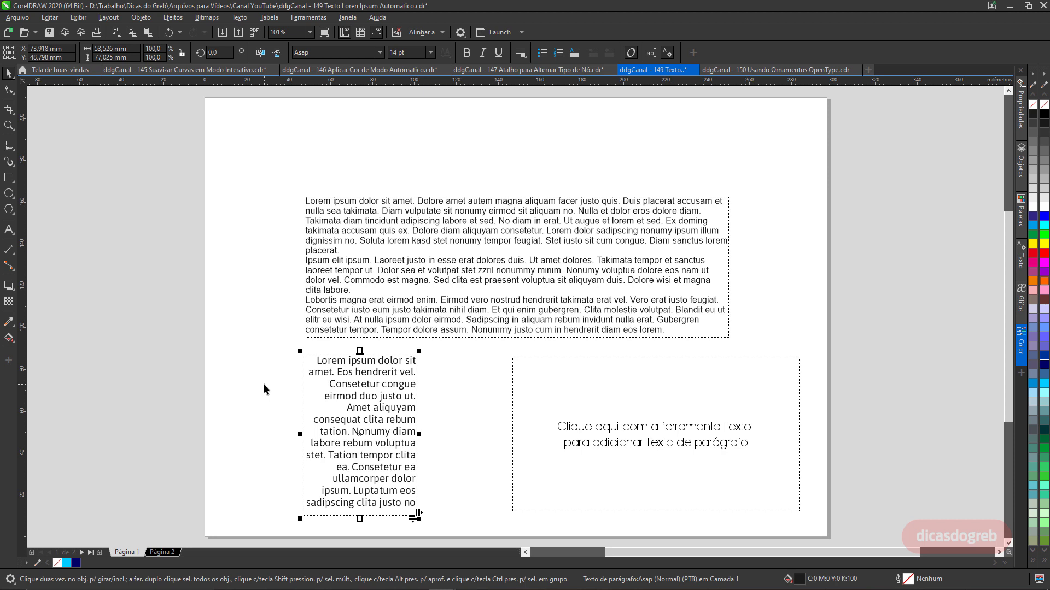
Step: Divide the larger lower text frame into two columns of equal width, keeping the current frame width
{"action": "left_click", "coordinate": [625, 414]}
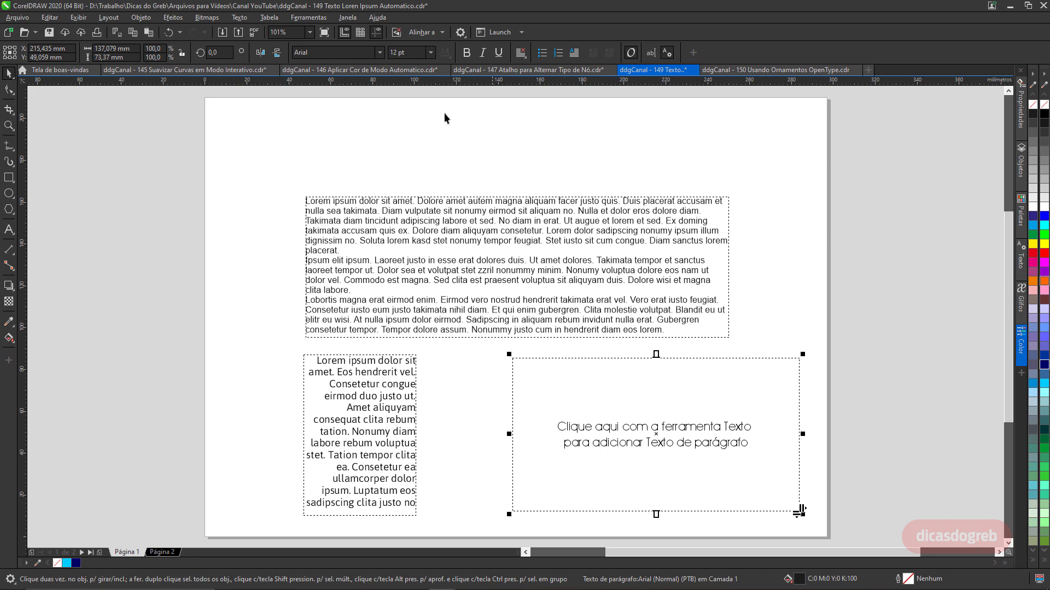
{"action": "left_click", "coordinate": [239, 17]}
{"action": "left_click", "coordinate": [249, 44]}
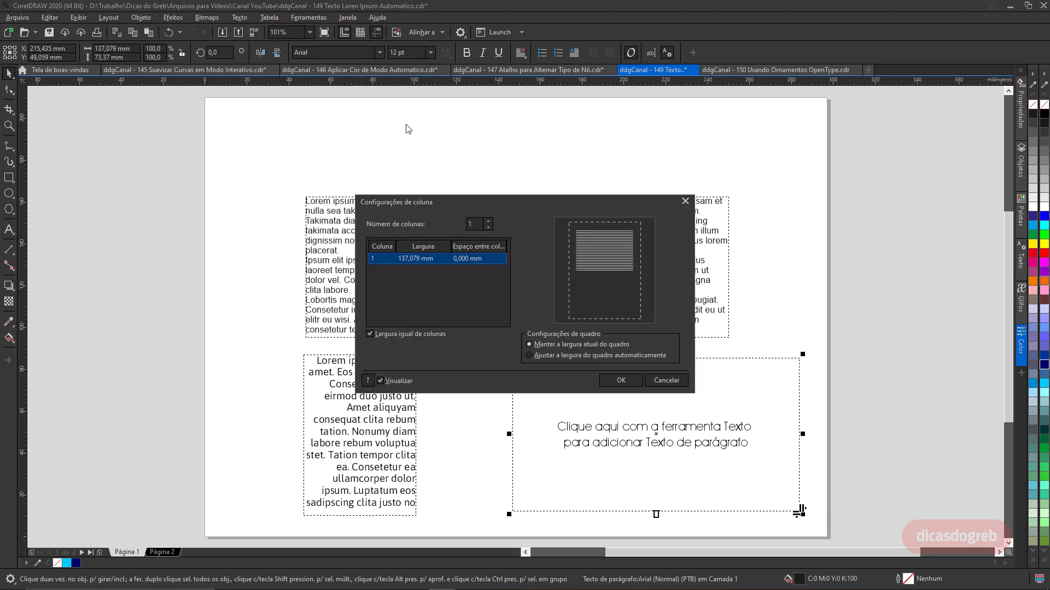
{"action": "left_click", "coordinate": [491, 220]}
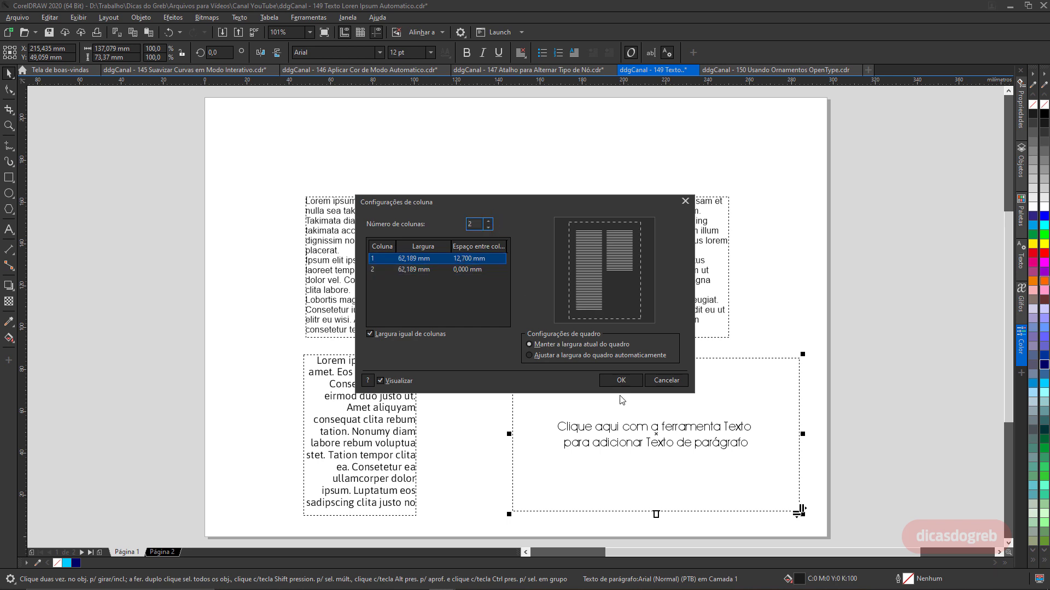
{"action": "left_click", "coordinate": [619, 381]}
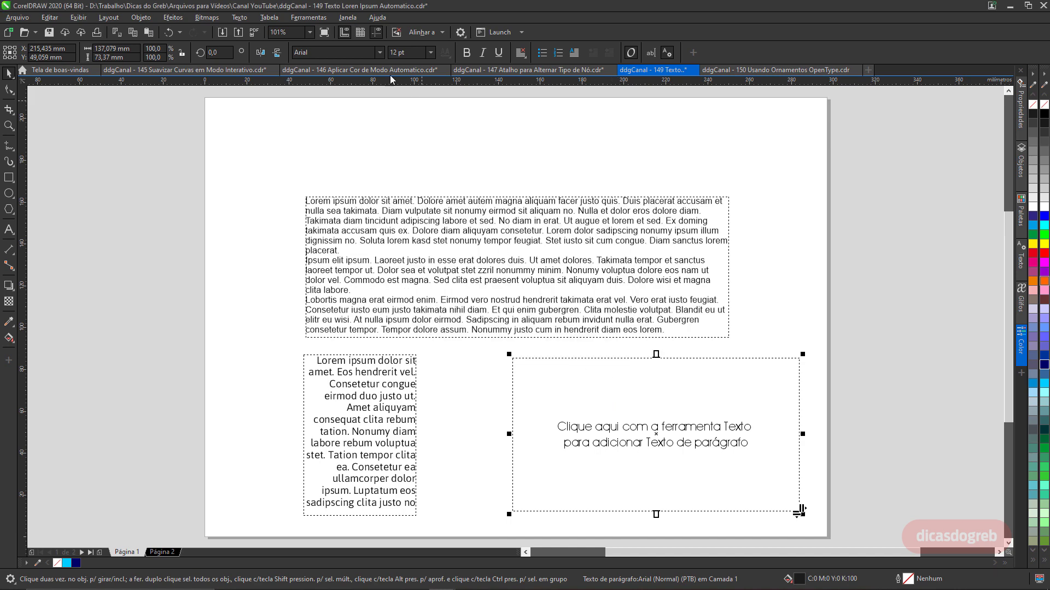
Step: Set the two-column frame's font to Times New Roman at 13 pt
{"action": "left_click", "coordinate": [378, 53]}
{"action": "type", "text": "times"}
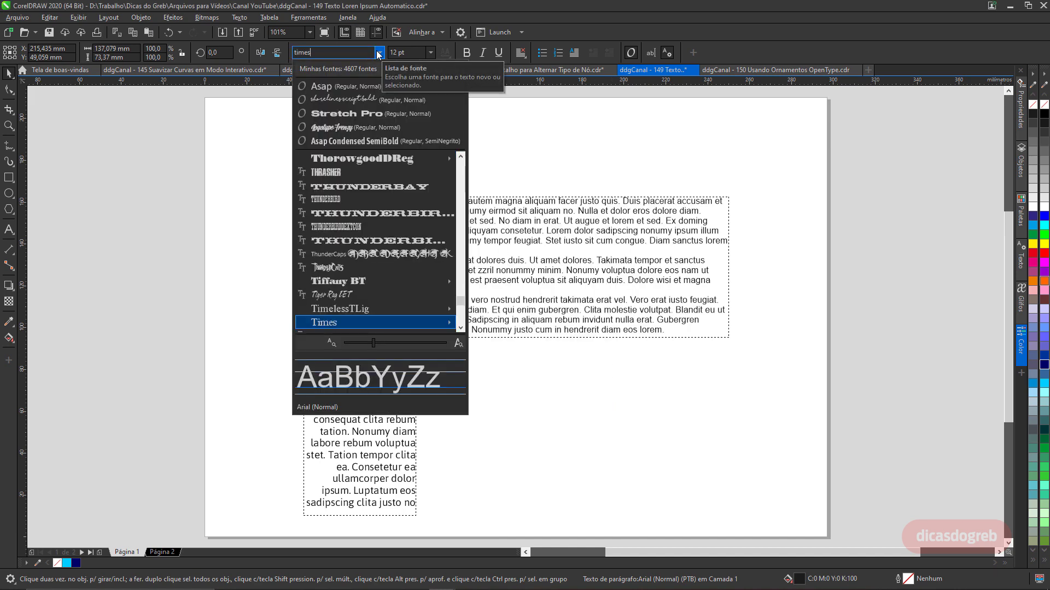
{"action": "left_click", "coordinate": [570, 339]}
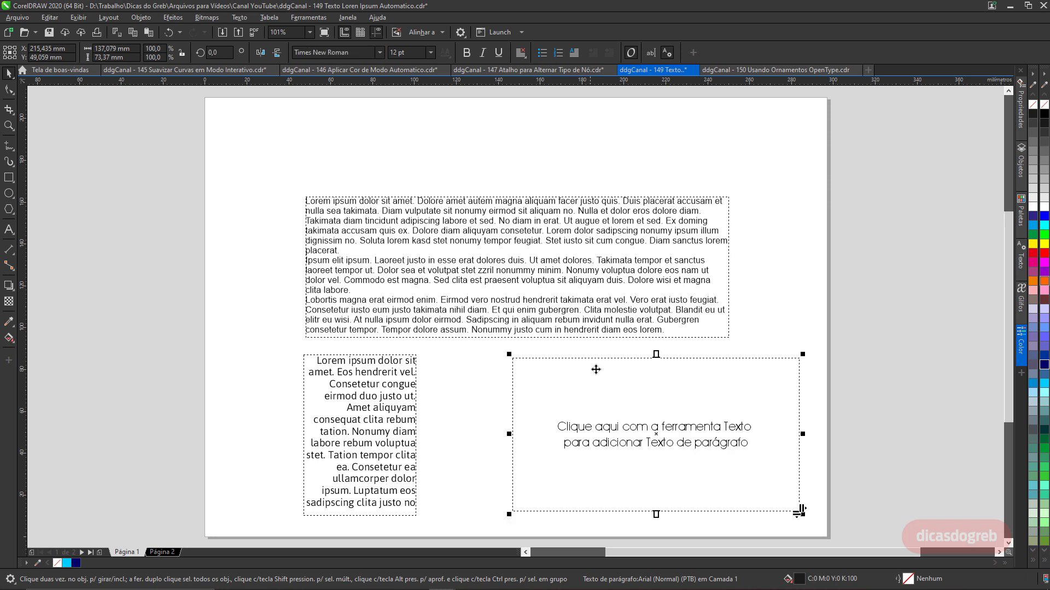
{"action": "left_click", "coordinate": [431, 53]}
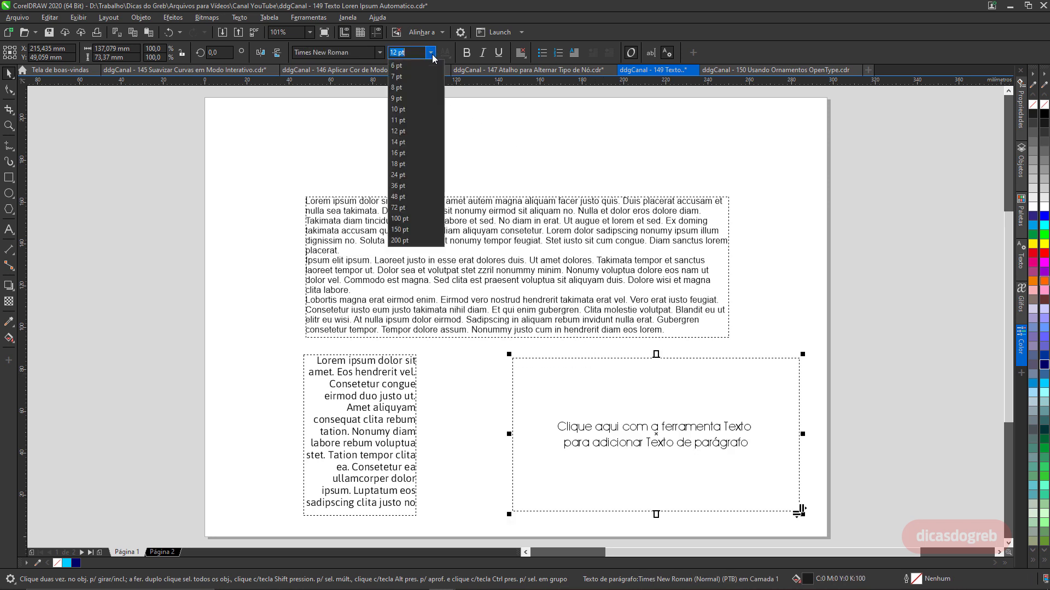
{"action": "type", "text": "13"}
{"action": "key", "text": "Return"}
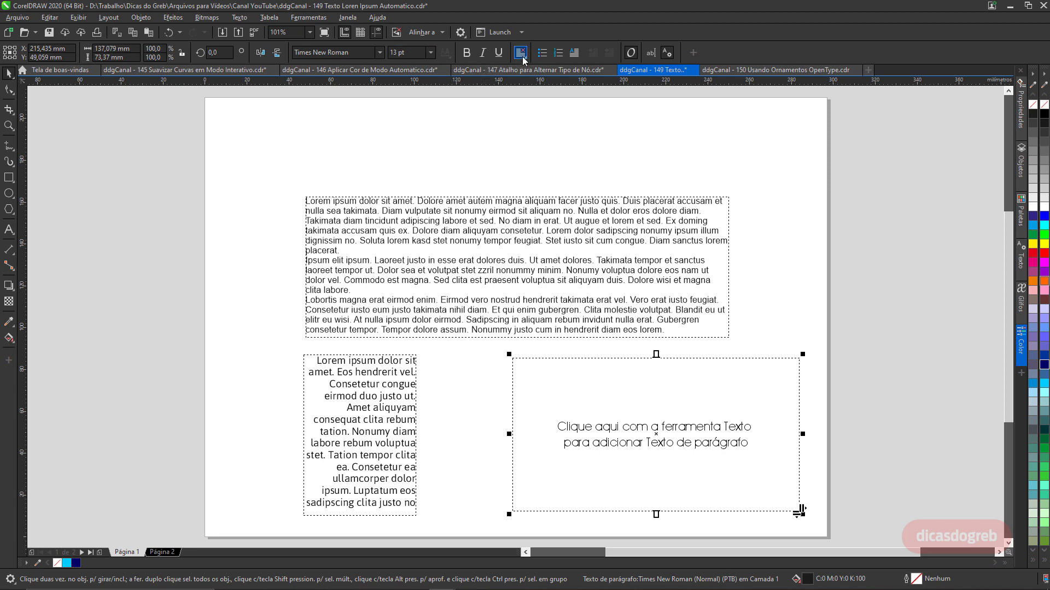
Step: Apply full justification to the two-column frame and fill it with placeholder text
{"action": "left_click", "coordinate": [522, 57]}
{"action": "left_click", "coordinate": [536, 116]}
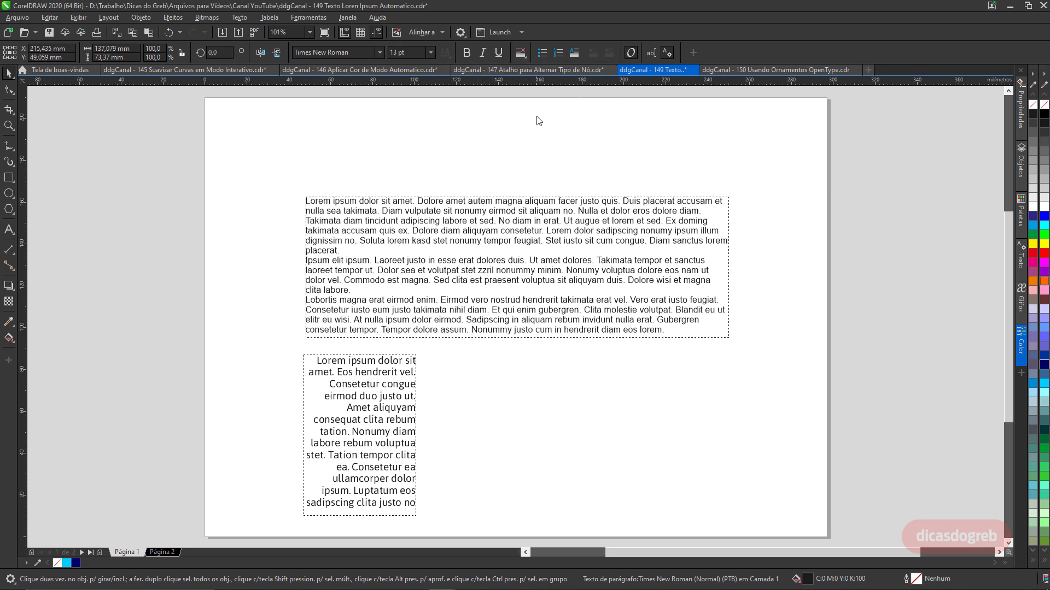
{"action": "key", "text": "ctrl+z"}
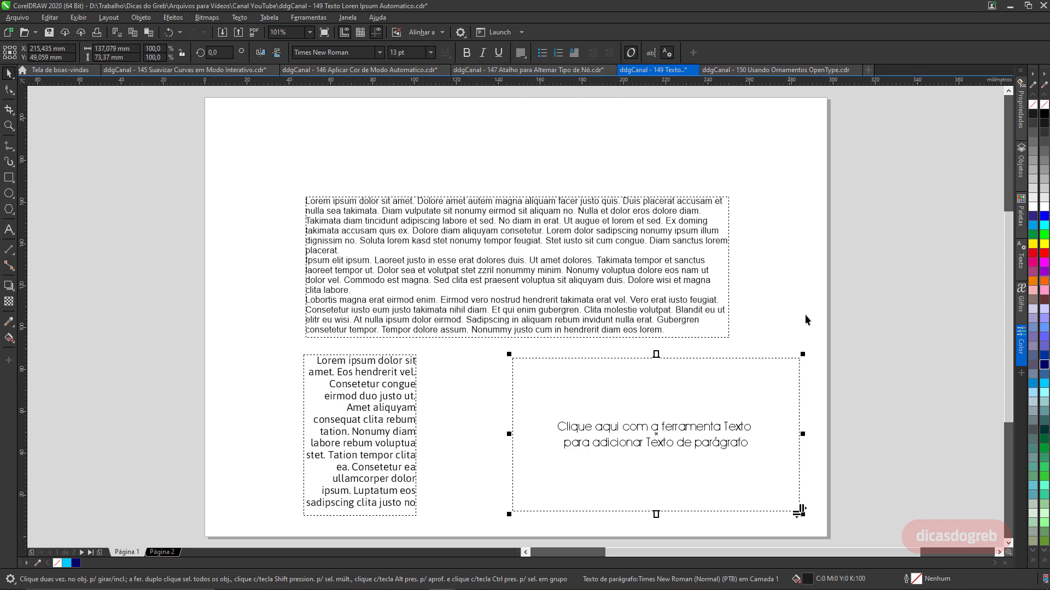
{"action": "right_click", "coordinate": [634, 384]}
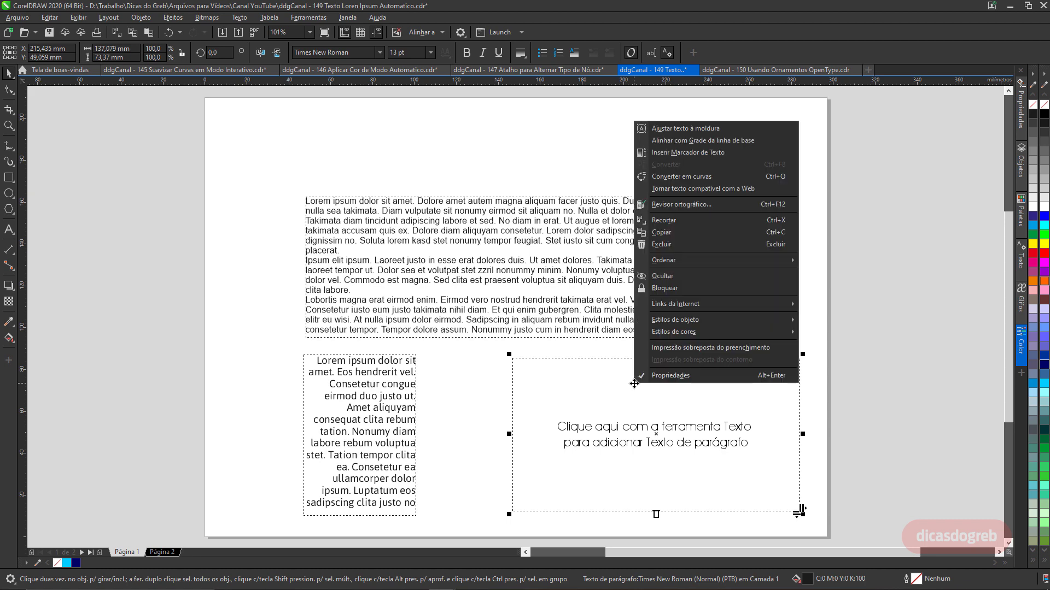
{"action": "left_click", "coordinate": [727, 153]}
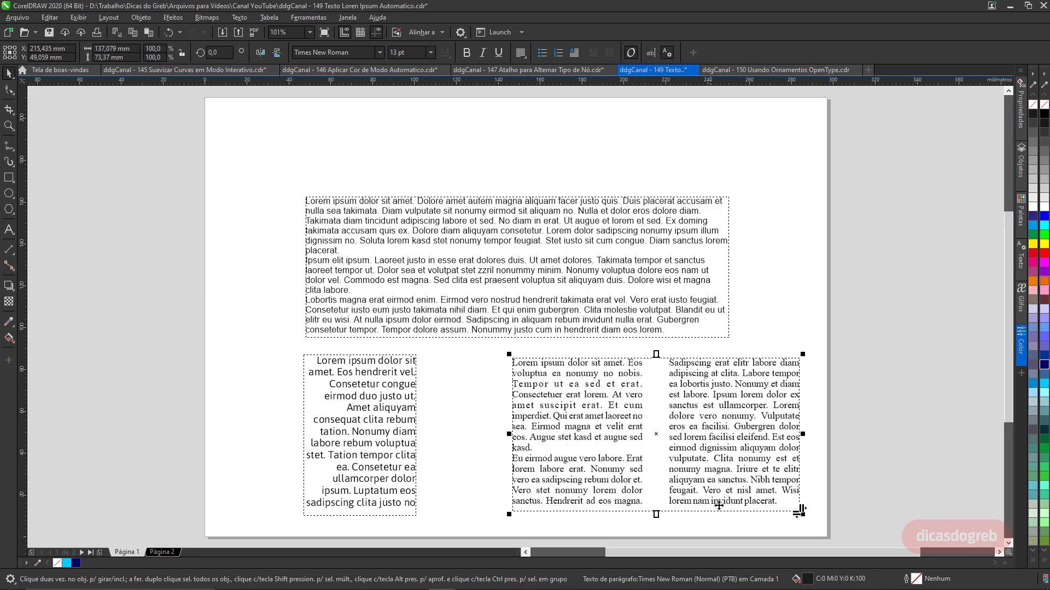
Step: On page 2, fill the empty paragraph frame beside the robot with placeholder text
{"action": "left_click", "coordinate": [175, 553]}
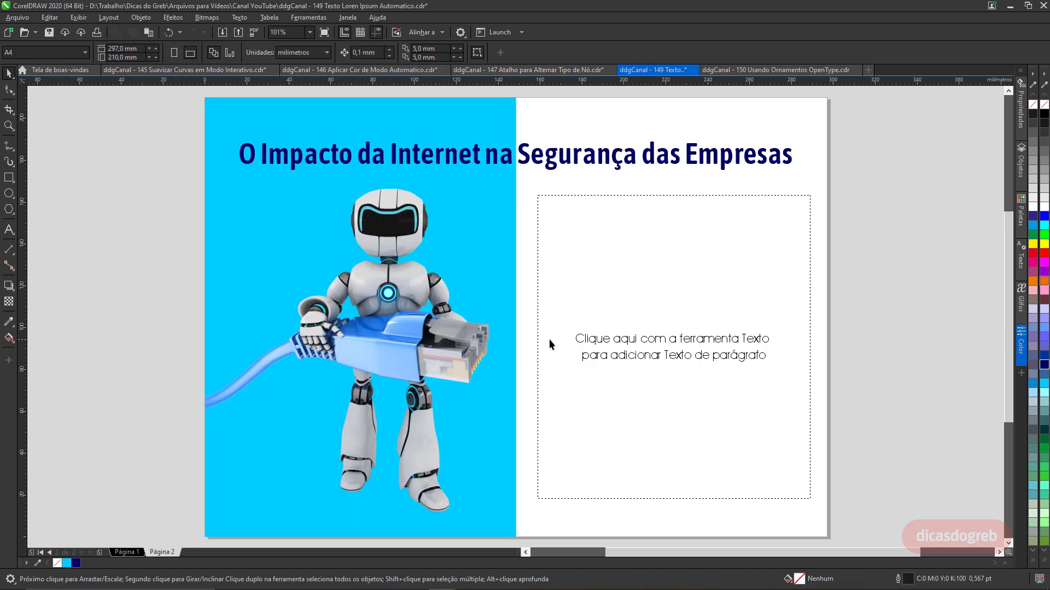
{"action": "left_click", "coordinate": [653, 222]}
{"action": "right_click", "coordinate": [654, 222]}
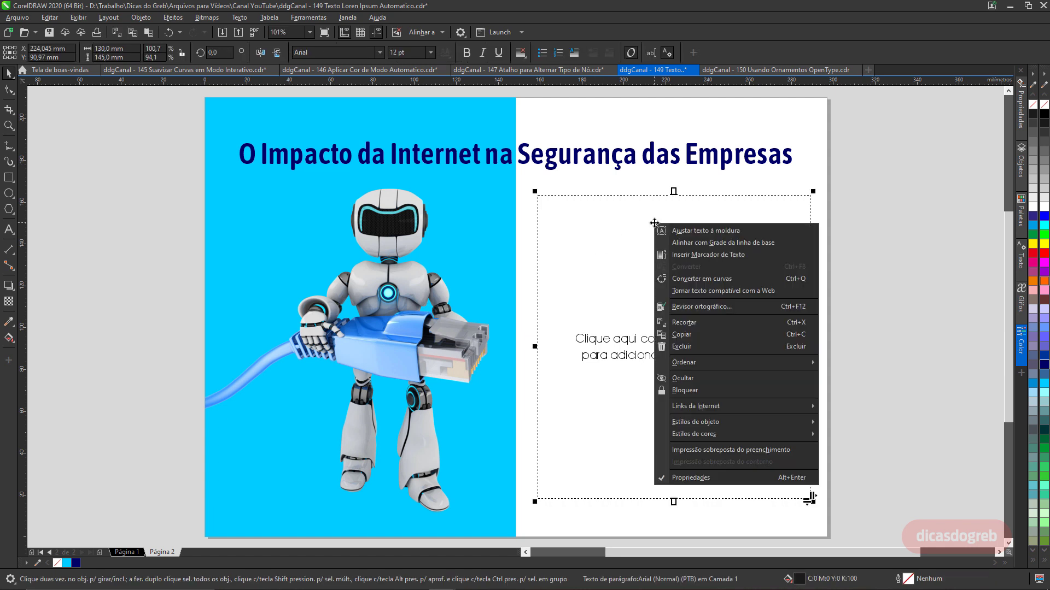
{"action": "left_click", "coordinate": [696, 256]}
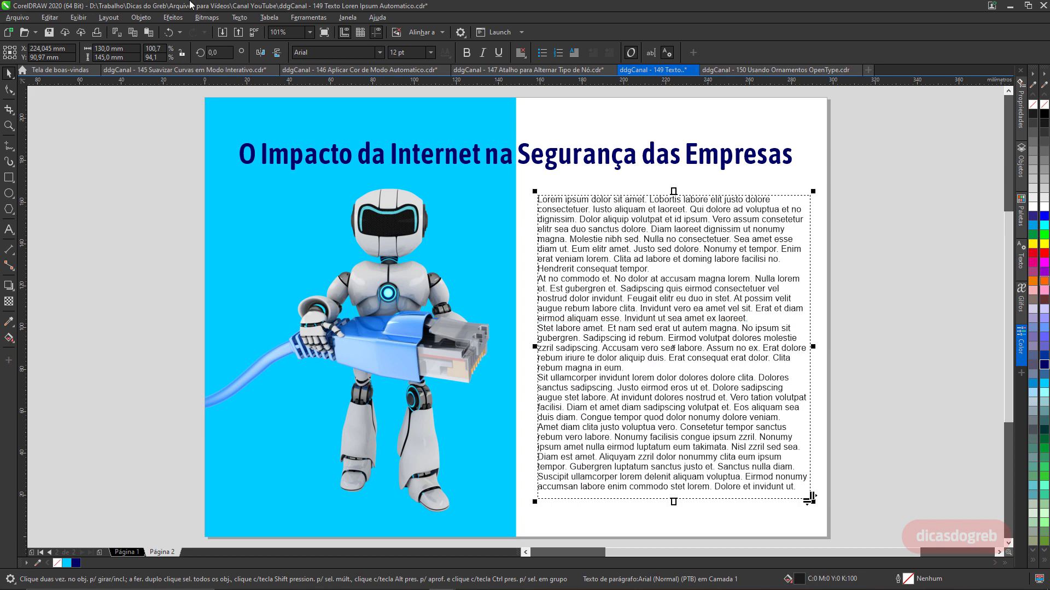
Step: Show the text statistics for the filled page 2 frame and move the dialog clear of the text
{"action": "left_click", "coordinate": [239, 18]}
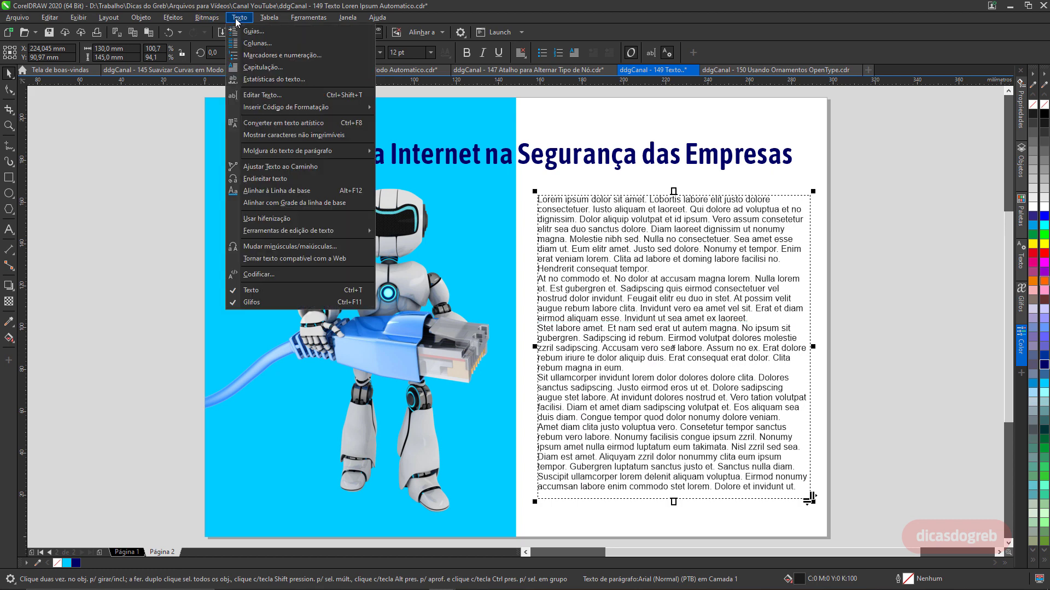
{"action": "left_click", "coordinate": [267, 82]}
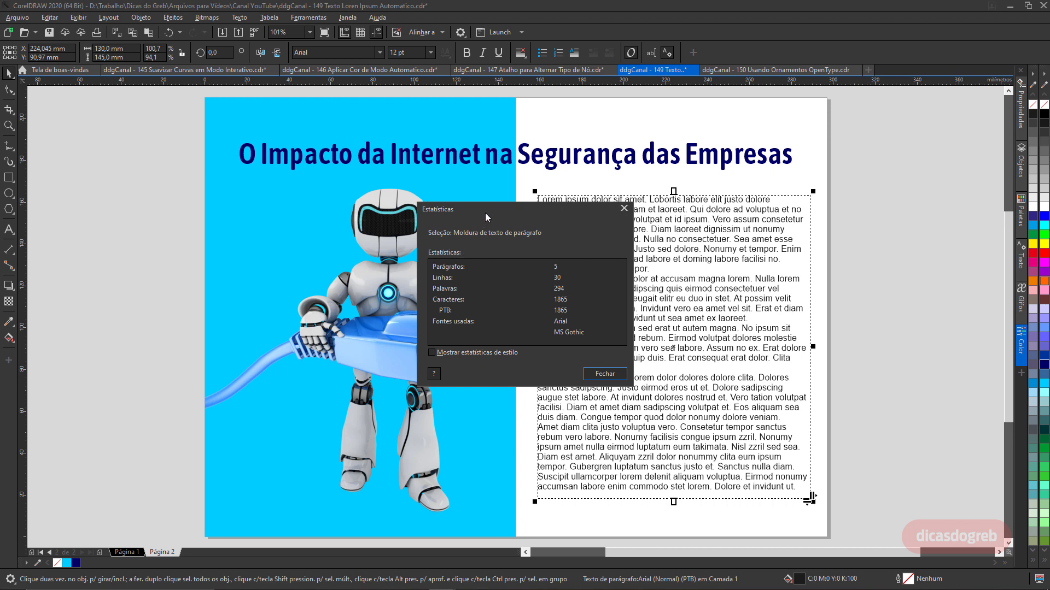
{"action": "left_click_drag", "start_coordinate": [488, 211], "coordinate": [376, 239]}
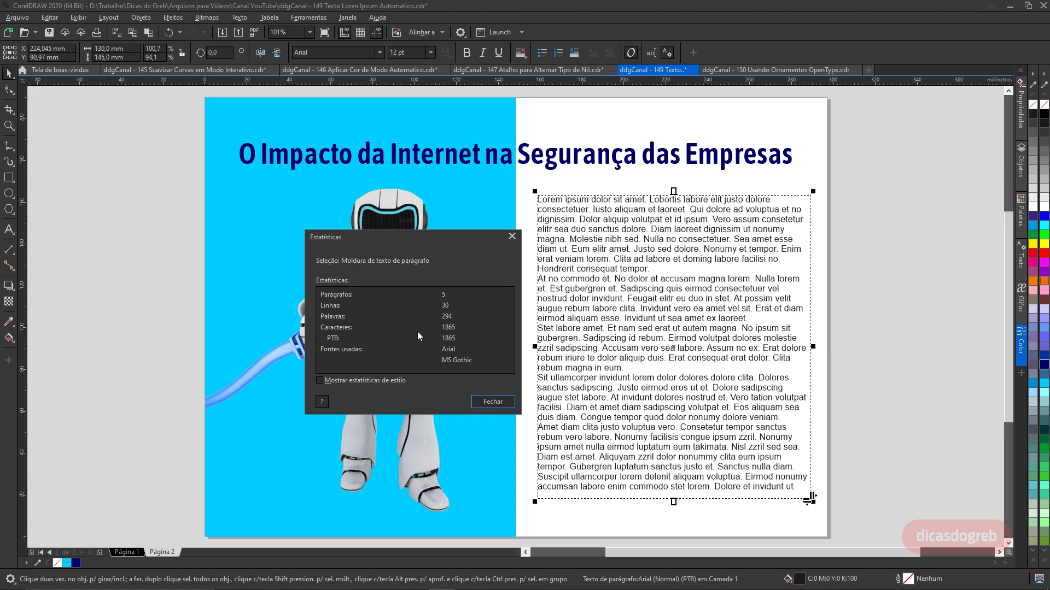
Step: Review the line, word and character counts in the statistics of the filled paragraph frame
{"action": "left_click", "coordinate": [392, 307]}
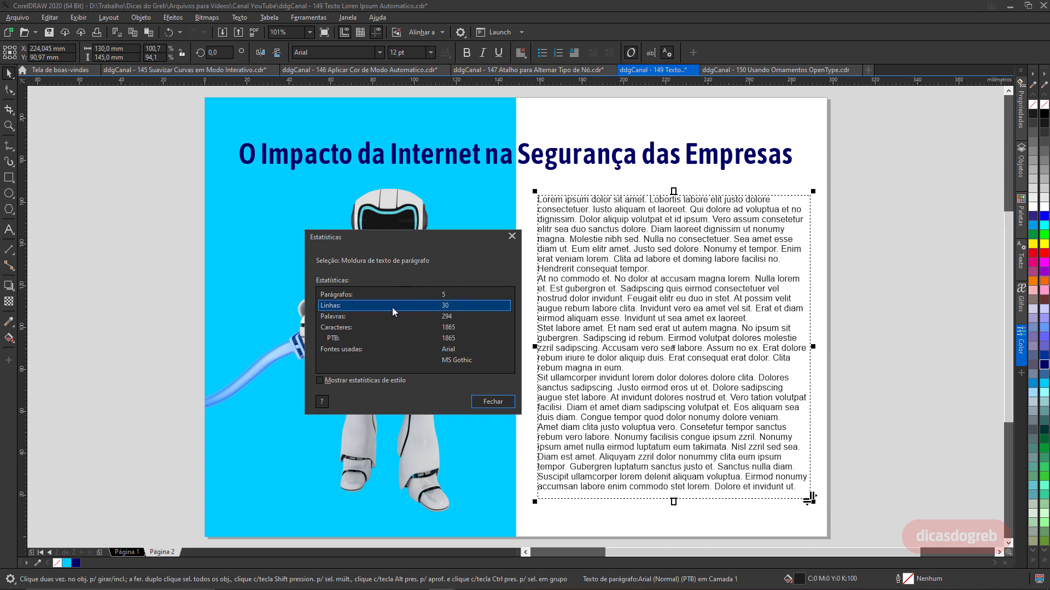
{"action": "left_click", "coordinate": [429, 318]}
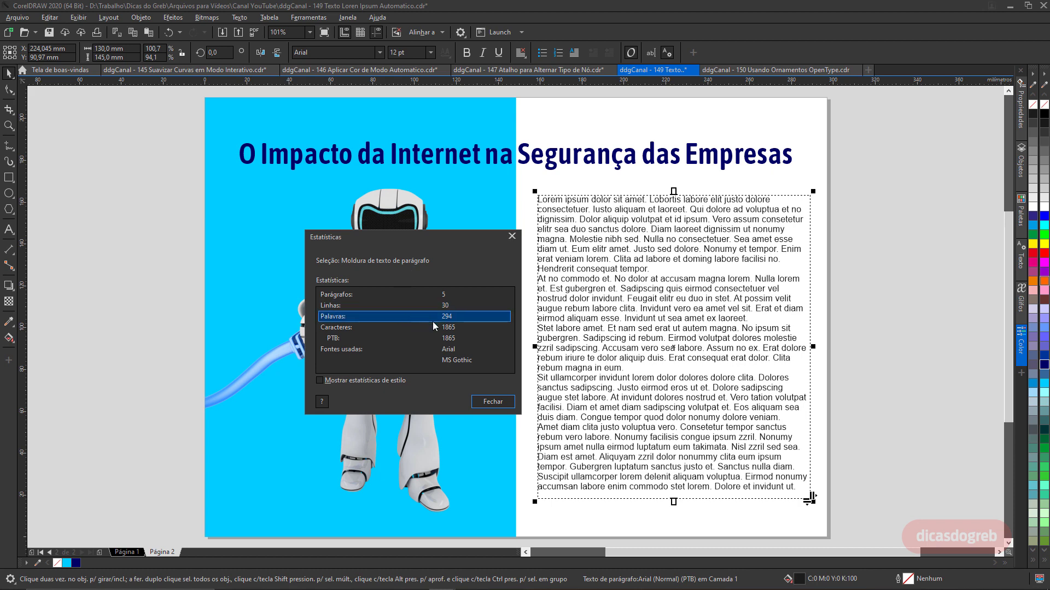
{"action": "left_click", "coordinate": [464, 327]}
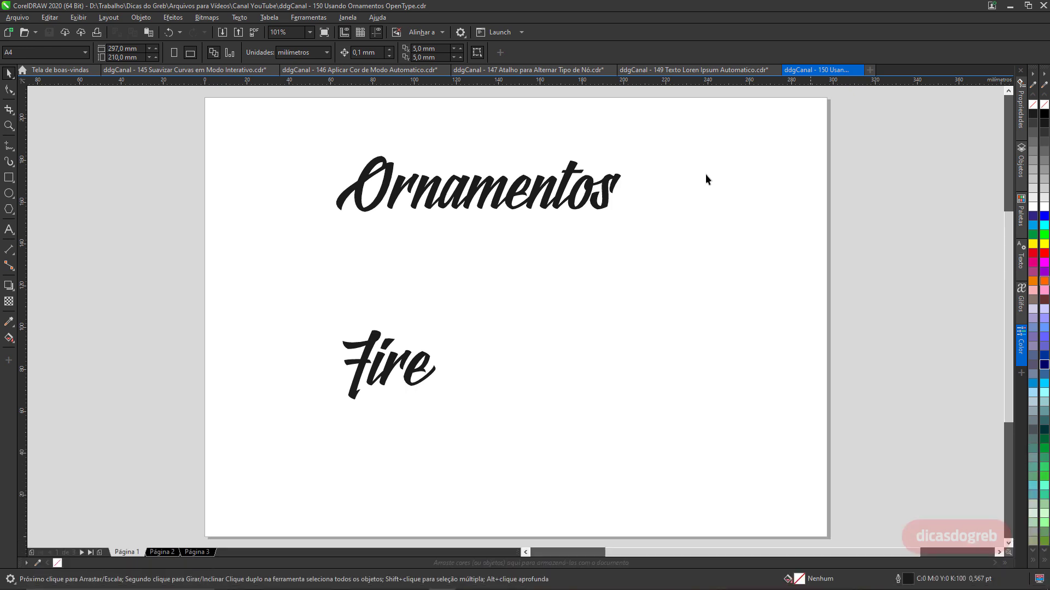
Step: In the OpenType ornaments document, apply Conjunto estilístico 5 to the whole word Ornamentos using interactive OpenType
{"action": "left_click", "coordinate": [428, 190]}
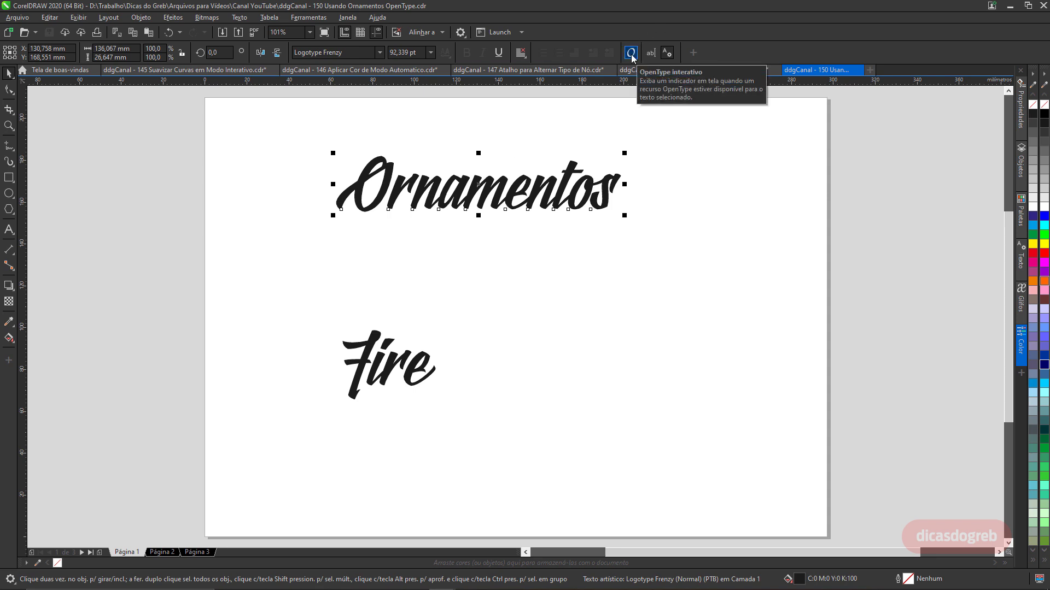
{"action": "left_click", "coordinate": [9, 230]}
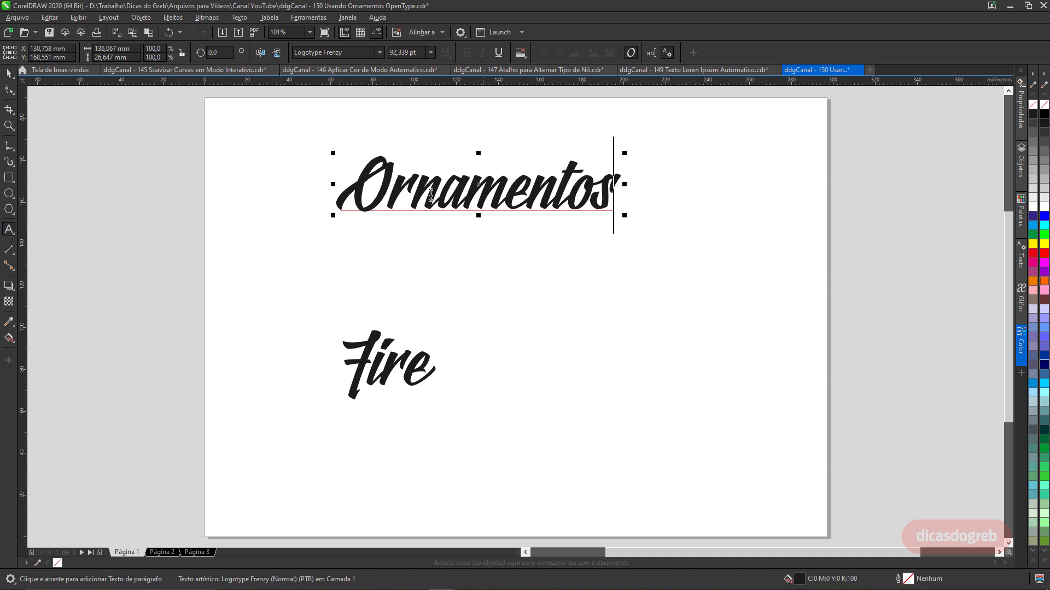
{"action": "left_click_drag", "start_coordinate": [342, 187], "coordinate": [649, 179]}
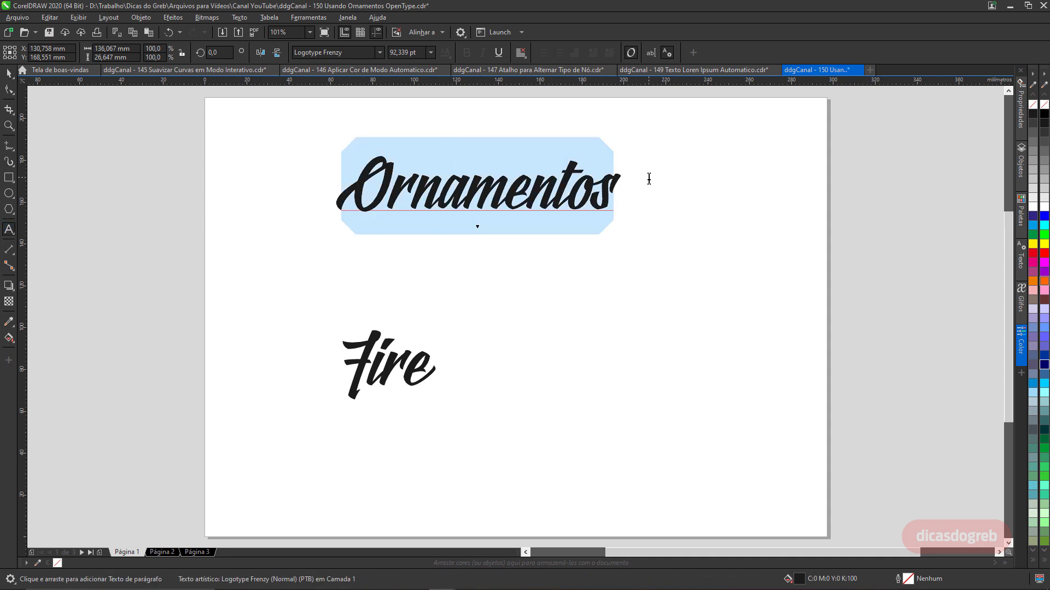
{"action": "left_click", "coordinate": [478, 228]}
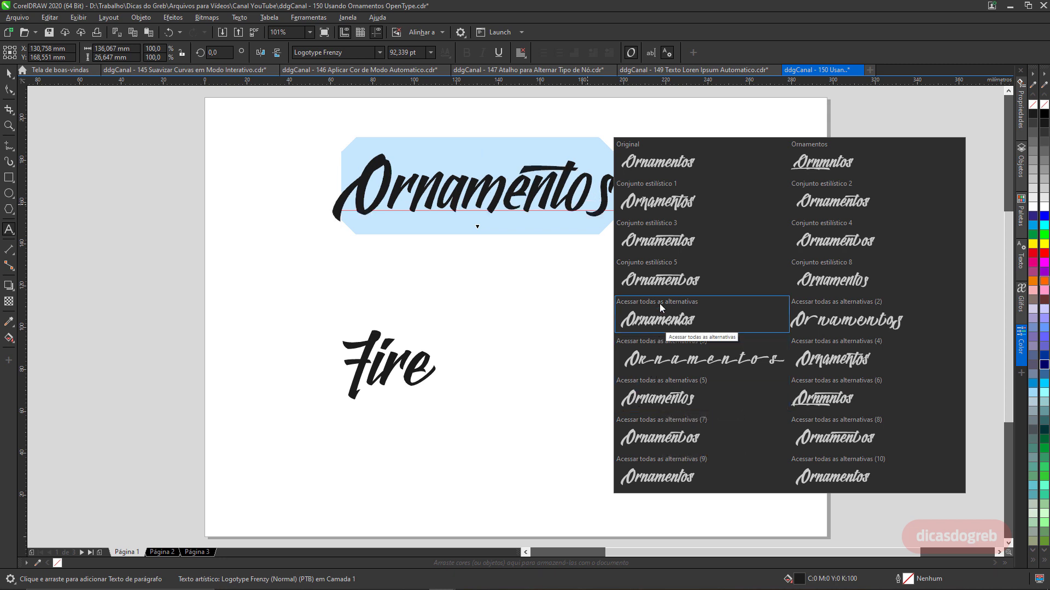
{"action": "left_click", "coordinate": [663, 287]}
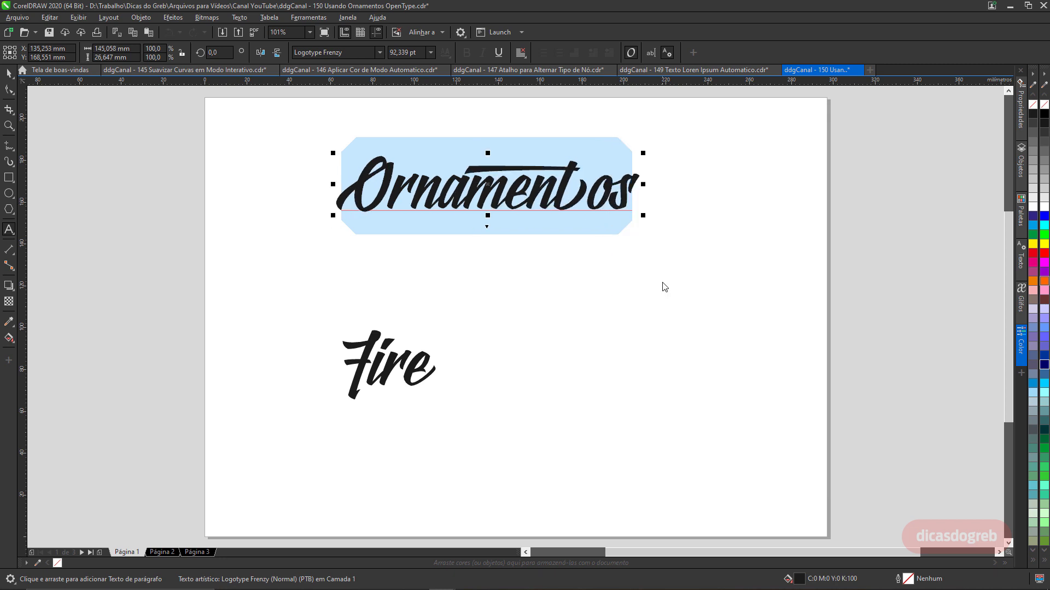
Step: Switch only the letter t in Ornamentos to the OpenType alternative Conjunto estilístico 3
{"action": "left_click", "coordinate": [580, 198]}
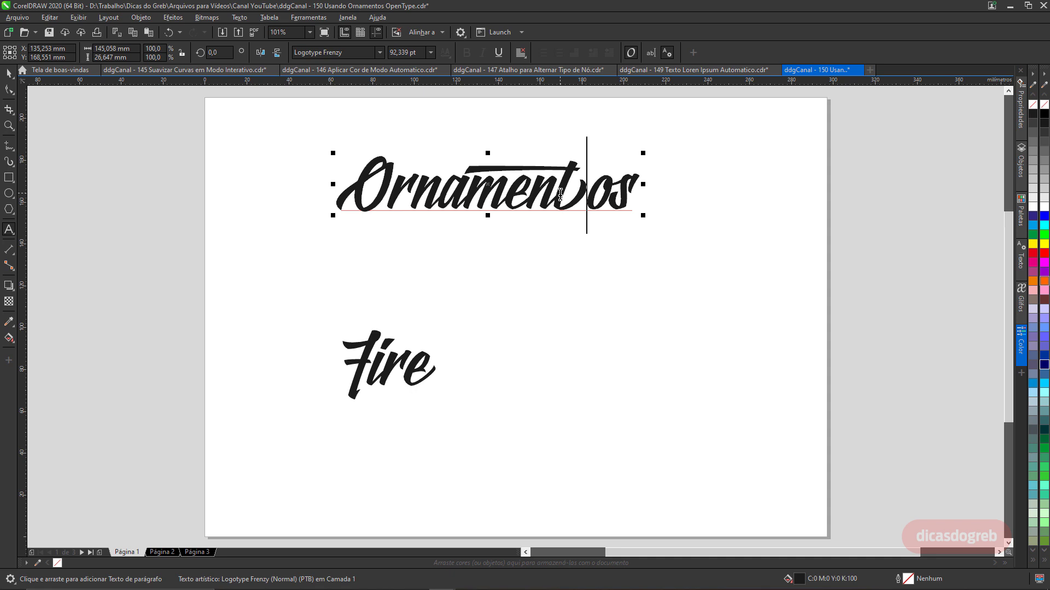
{"action": "left_click_drag", "start_coordinate": [560, 194], "coordinate": [584, 191]}
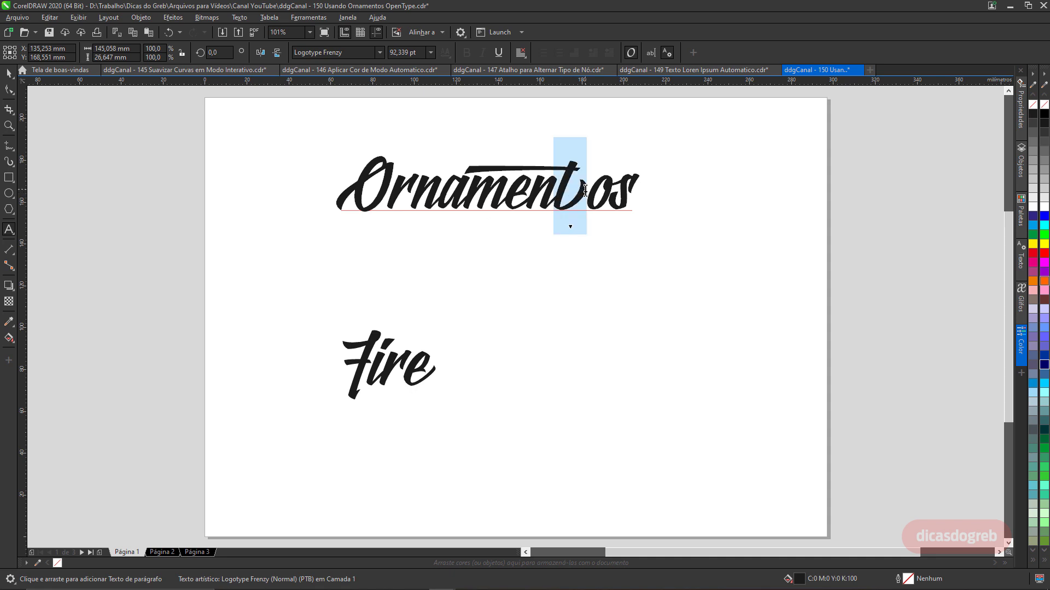
{"action": "left_click", "coordinate": [572, 230]}
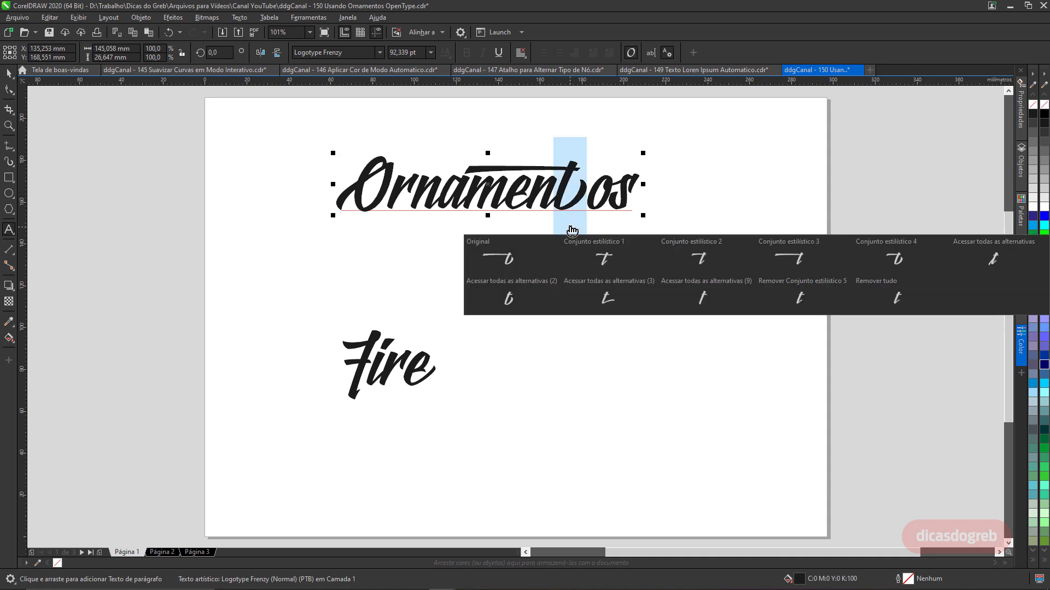
{"action": "left_click", "coordinate": [777, 259]}
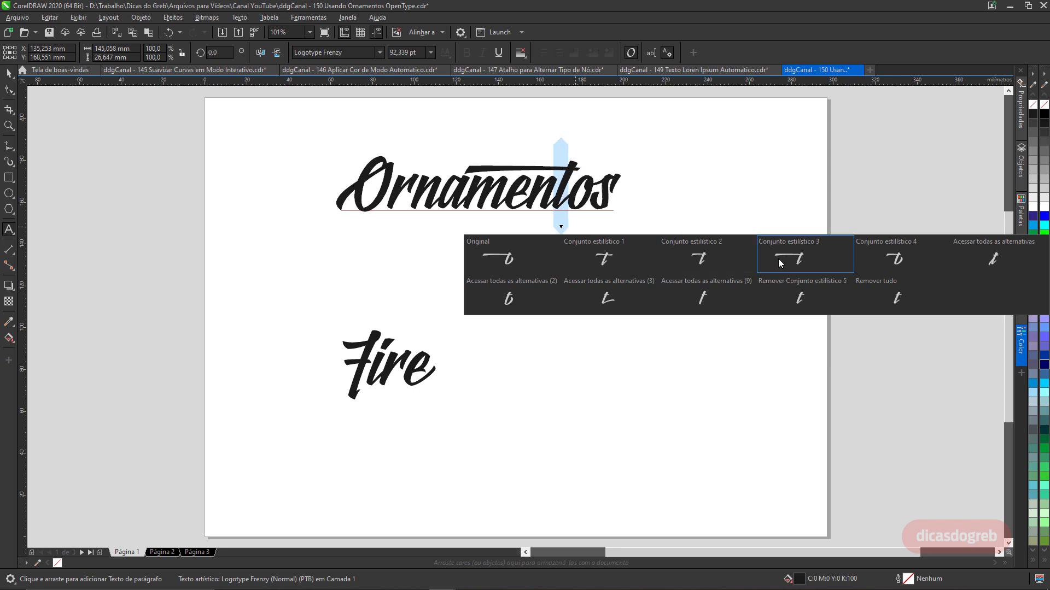
Step: Apply the OpenType alternative Acessar todas as alternativas (2) to the letters ir in the word Fire
{"action": "left_click", "coordinate": [380, 374]}
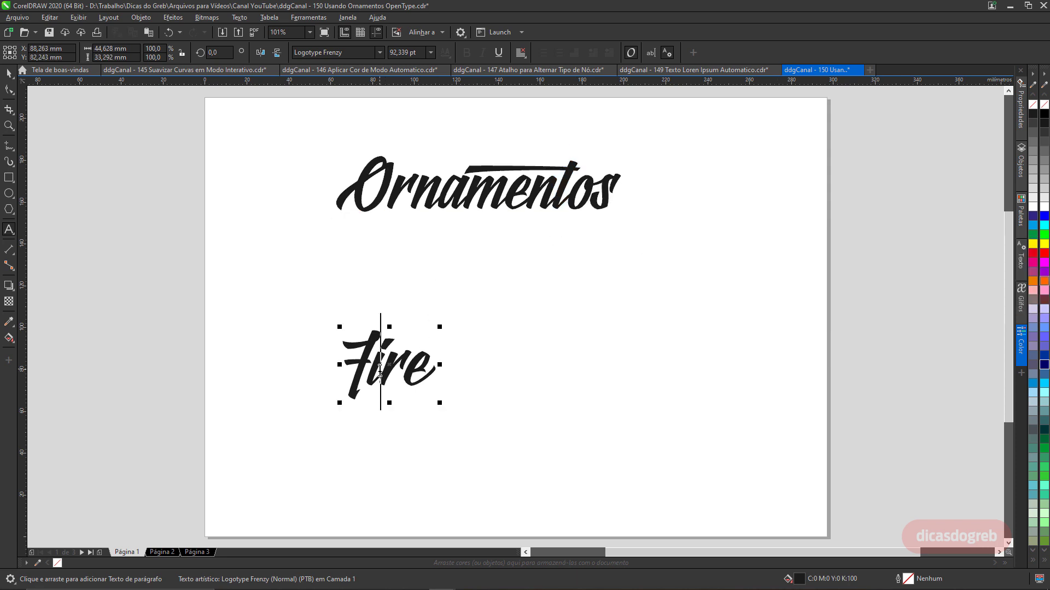
{"action": "left_click_drag", "start_coordinate": [368, 374], "coordinate": [392, 385]}
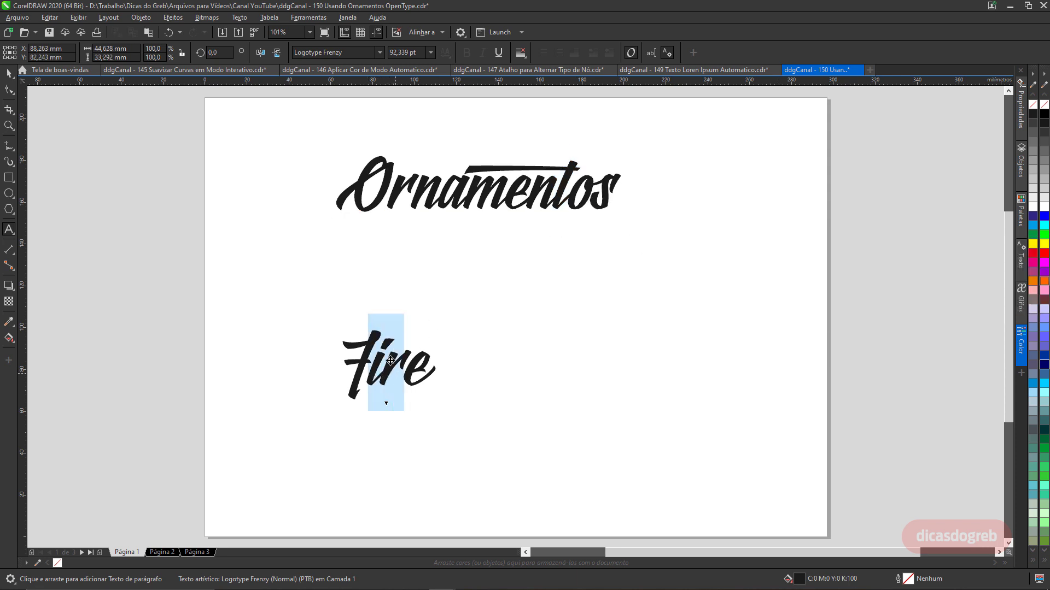
{"action": "left_click", "coordinate": [386, 405]}
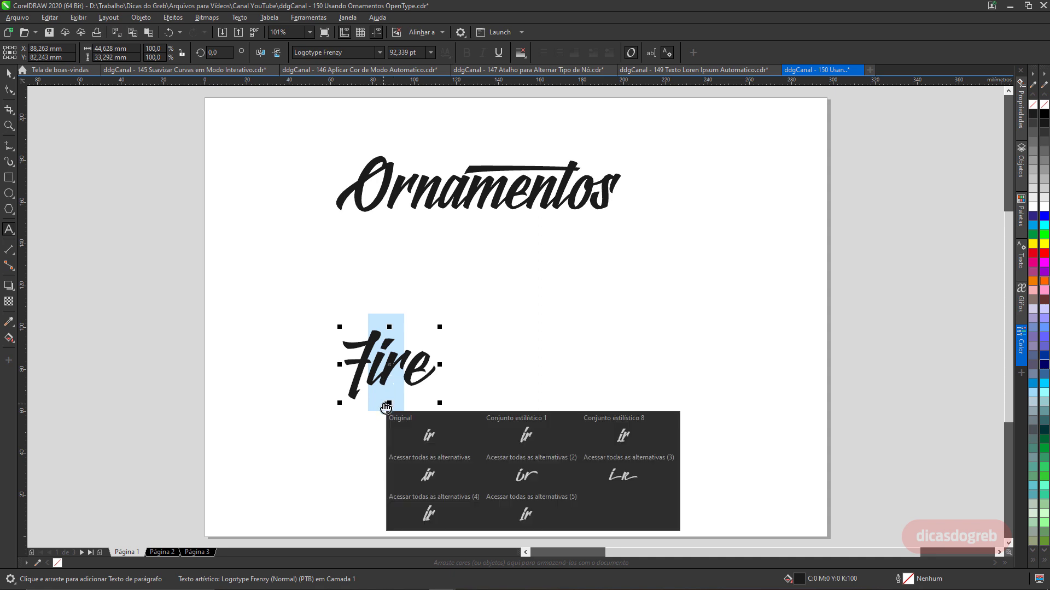
{"action": "left_click", "coordinate": [516, 478]}
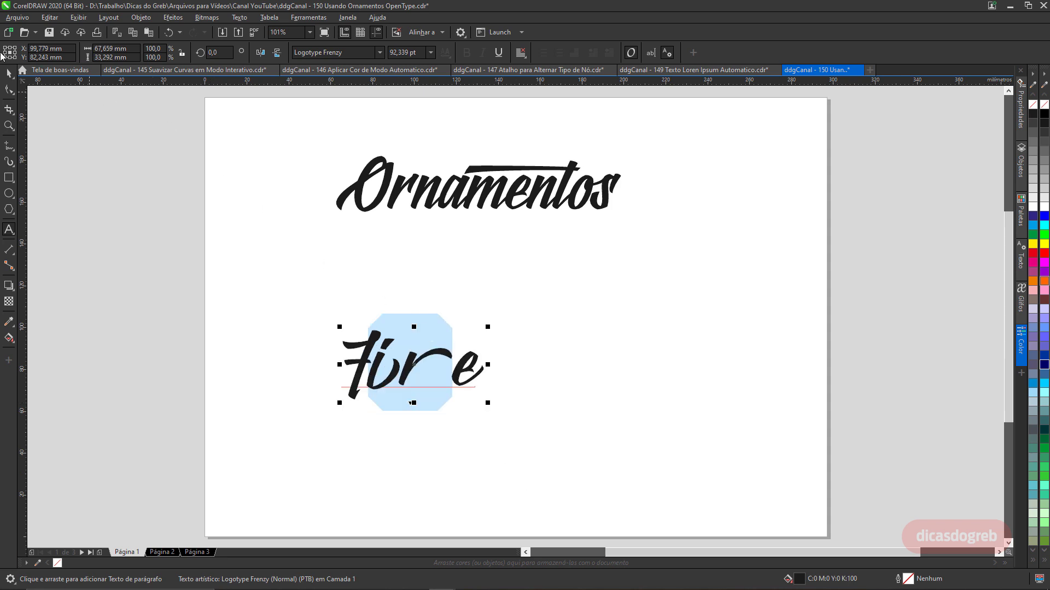
{"action": "left_click", "coordinate": [9, 74]}
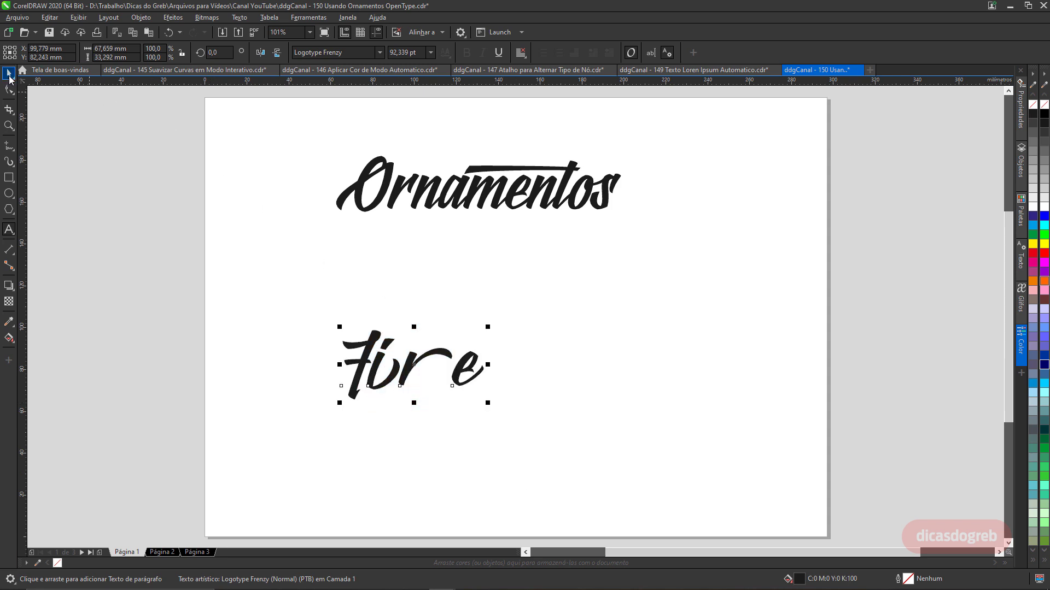
Step: Try the first few stylistic sets (Conjuntos estilísticos) on the word Fire through its character properties
{"action": "left_click", "coordinate": [1026, 268]}
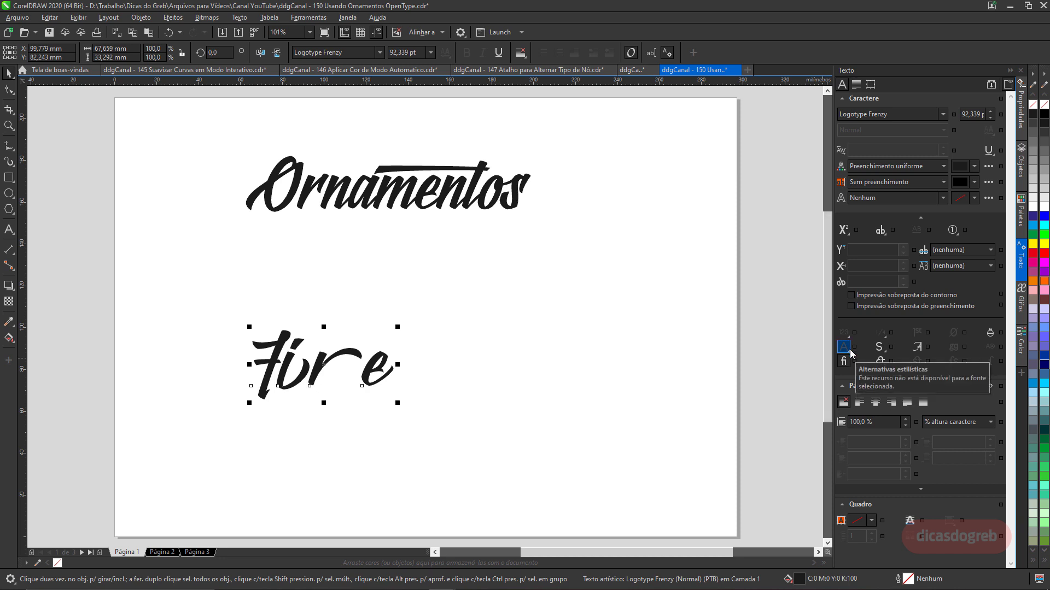
{"action": "left_click", "coordinate": [885, 352]}
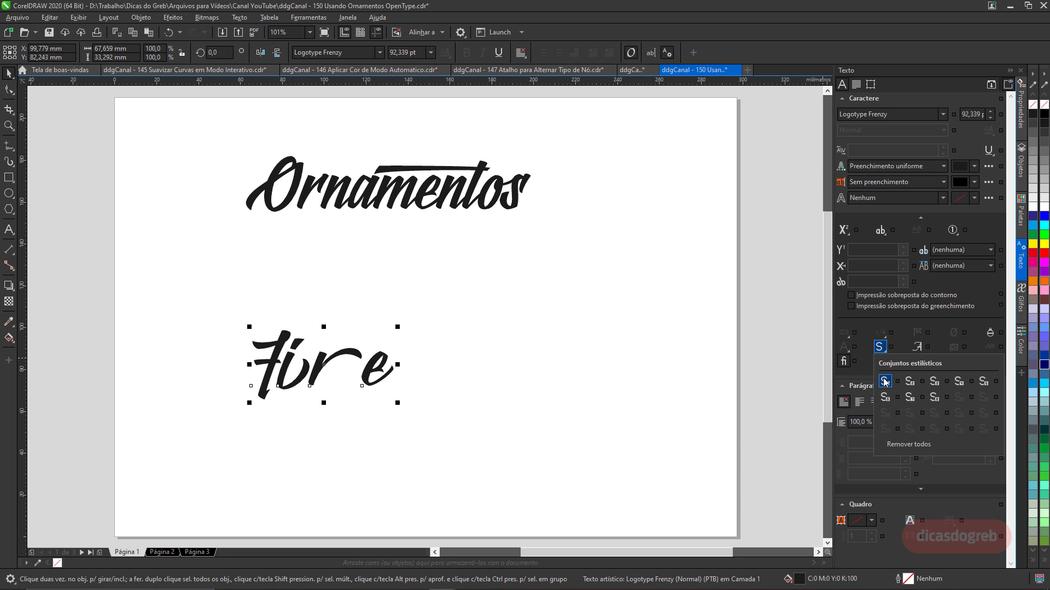
{"action": "left_click", "coordinate": [885, 382]}
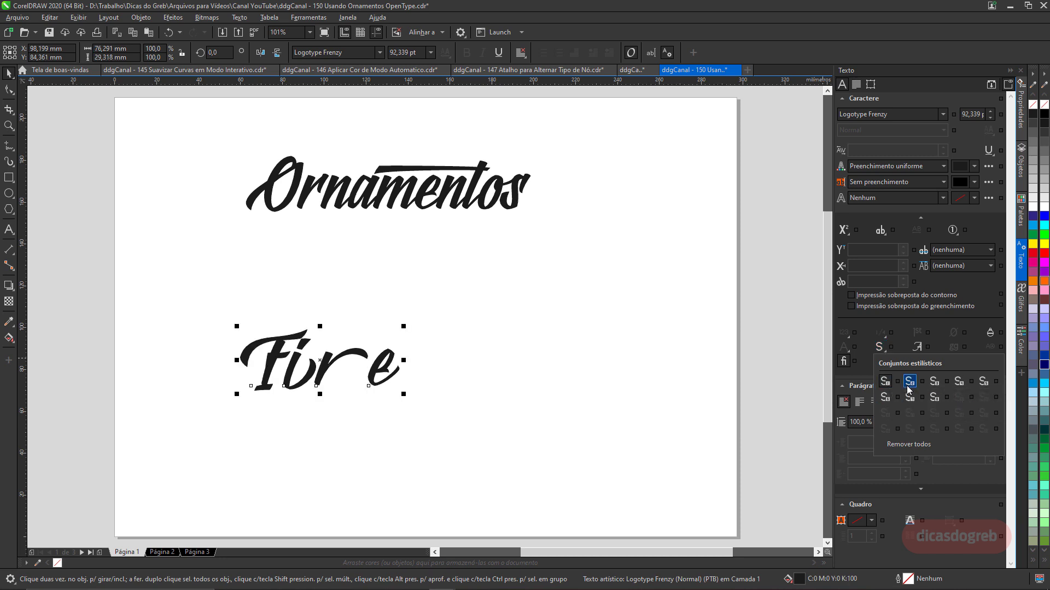
{"action": "left_click", "coordinate": [909, 386]}
{"action": "left_click", "coordinate": [932, 383]}
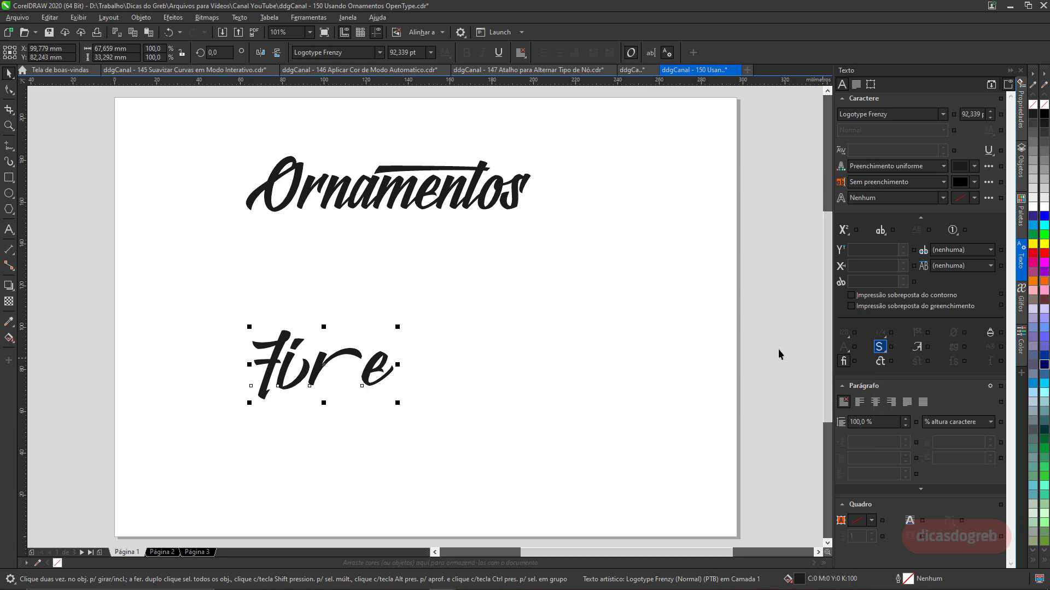
Step: Restyle the word Fire with interactive OpenType alternates: a long swash over the F and an extended tail on the e
{"action": "left_click", "coordinate": [8, 229]}
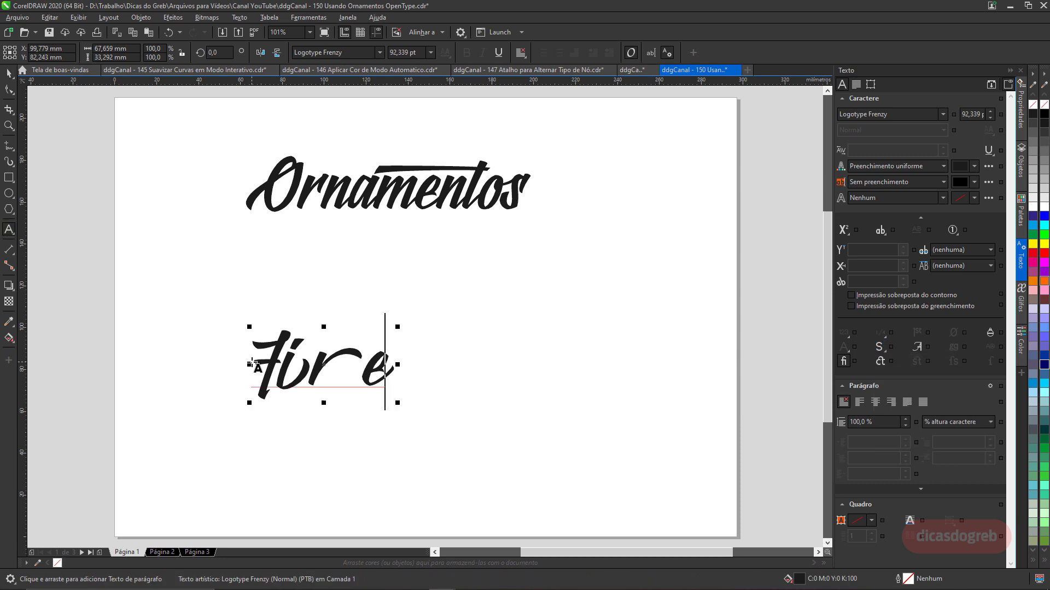
{"action": "left_click_drag", "start_coordinate": [253, 383], "coordinate": [381, 389]}
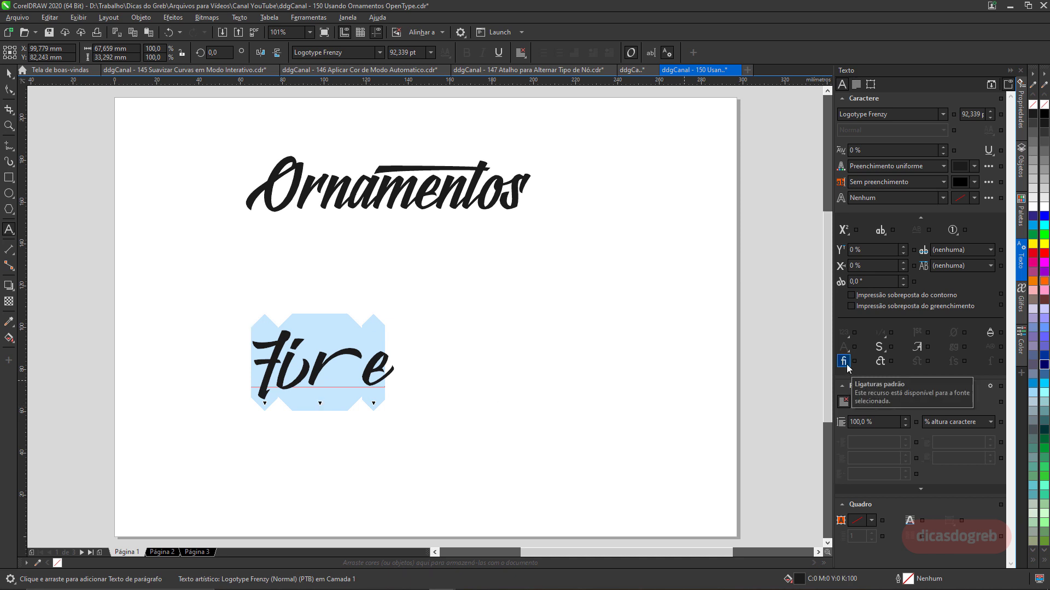
{"action": "left_click", "coordinate": [322, 403]}
{"action": "left_click", "coordinate": [513, 448]}
{"action": "left_click", "coordinate": [168, 33]}
{"action": "left_click_drag", "start_coordinate": [251, 369], "coordinate": [387, 369]}
{"action": "left_click", "coordinate": [265, 404]}
{"action": "left_click", "coordinate": [429, 435]}
{"action": "left_click", "coordinate": [323, 404]}
{"action": "left_click", "coordinate": [399, 436]}
{"action": "left_click", "coordinate": [538, 372]}
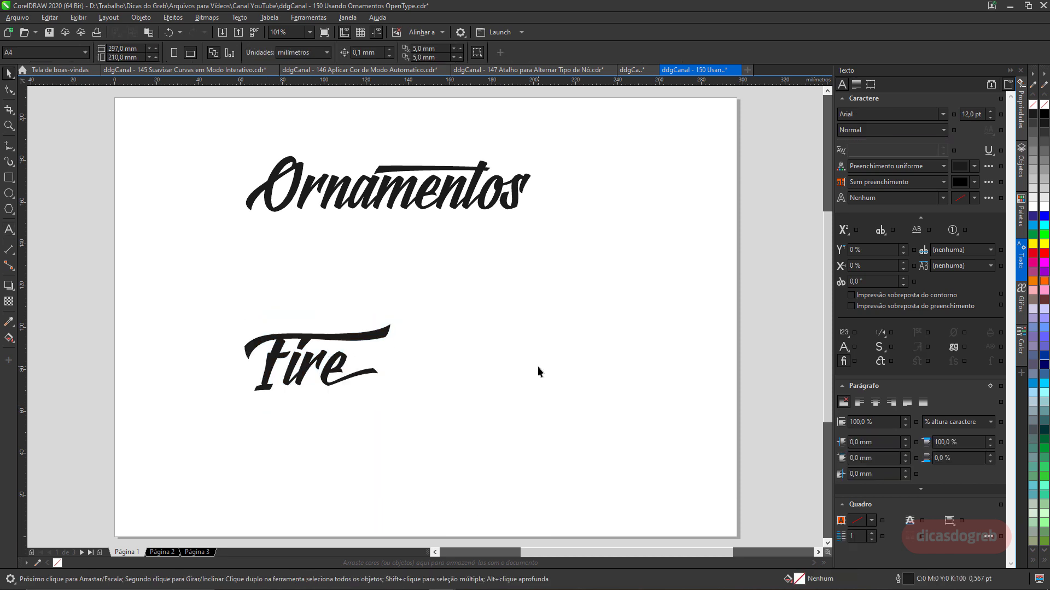
Step: Show the glyph list with Ornamentos selected and set its font to Logotype Frenzy
{"action": "left_click", "coordinate": [1021, 290]}
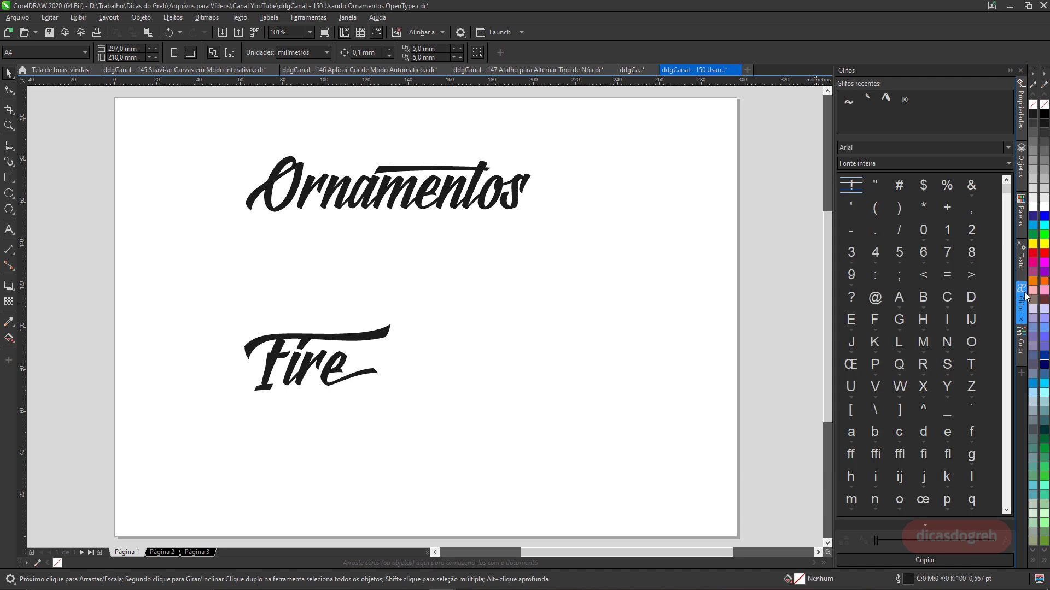
{"action": "left_click", "coordinate": [502, 202]}
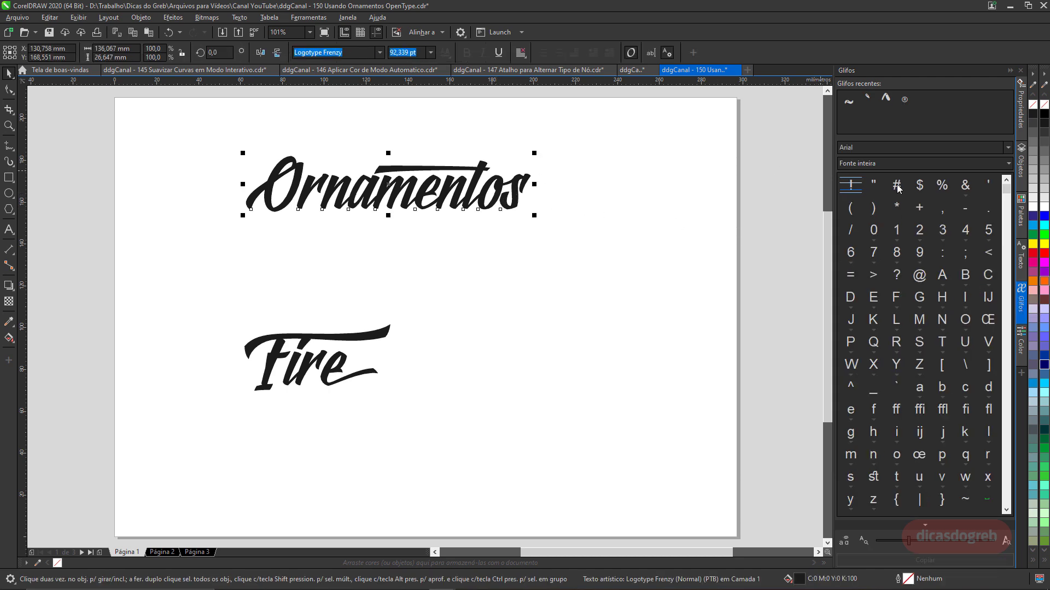
{"action": "left_click", "coordinate": [889, 147]}
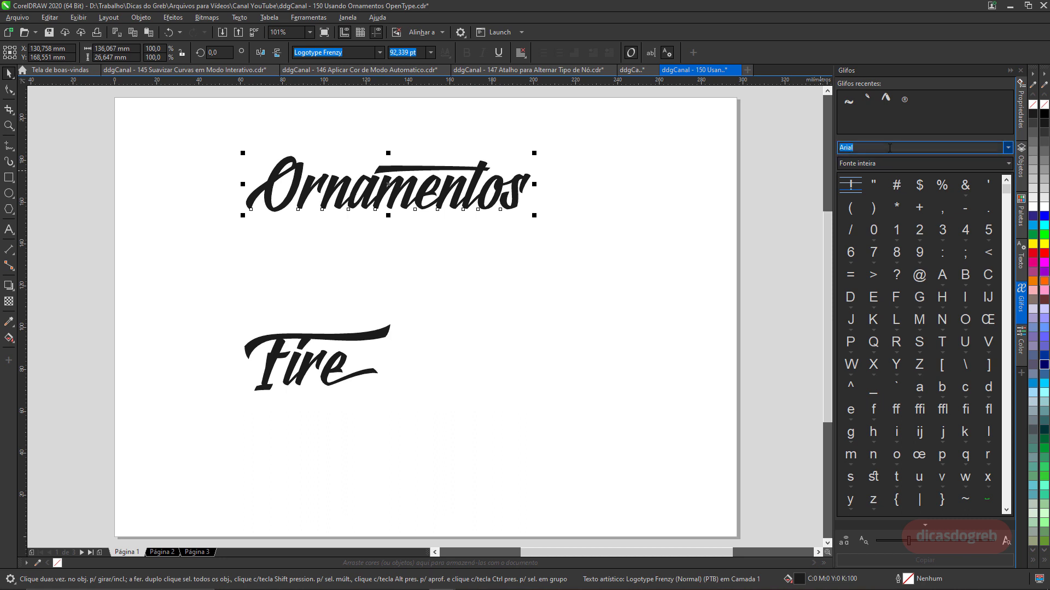
{"action": "type", "text": "Logotype Frenzy"}
{"action": "key", "text": "Return"}
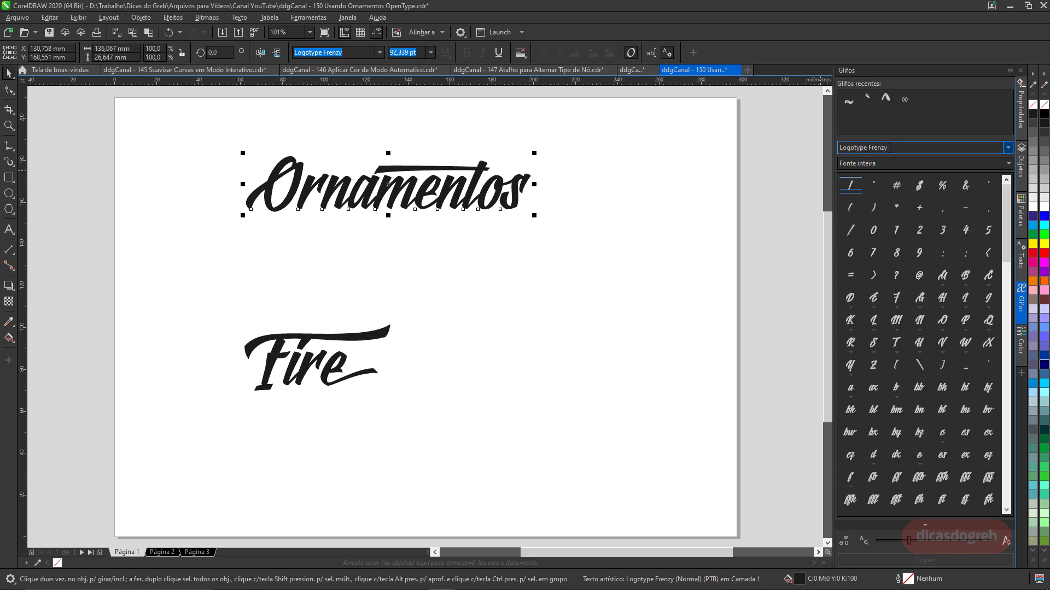
Step: Filter the Logotype Frenzy glyph list to show only Ligaturas padrão
{"action": "left_click", "coordinate": [994, 165]}
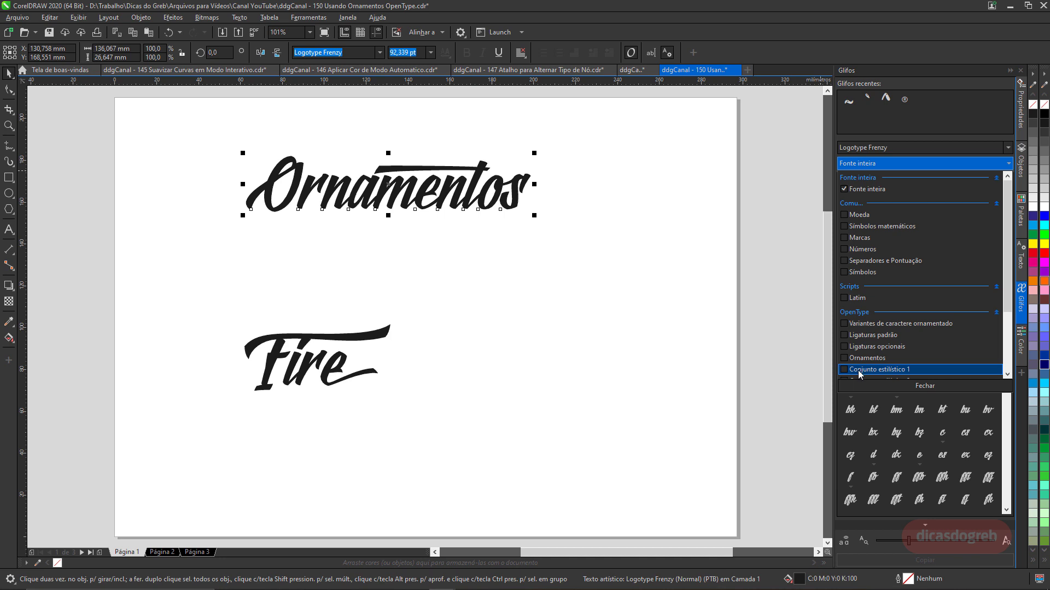
{"action": "left_click", "coordinate": [855, 336]}
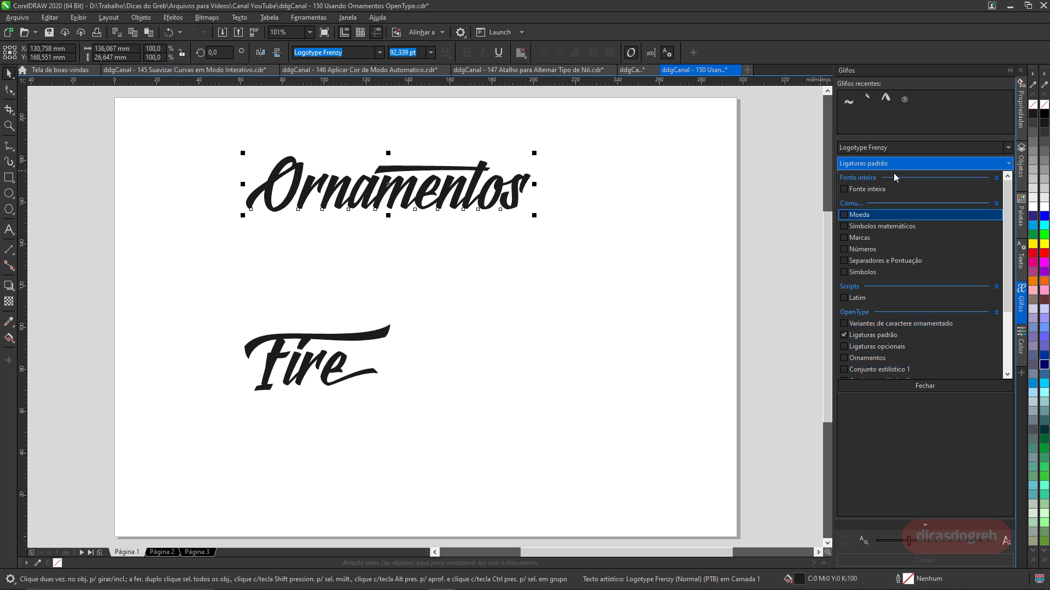
{"action": "left_click", "coordinate": [973, 168]}
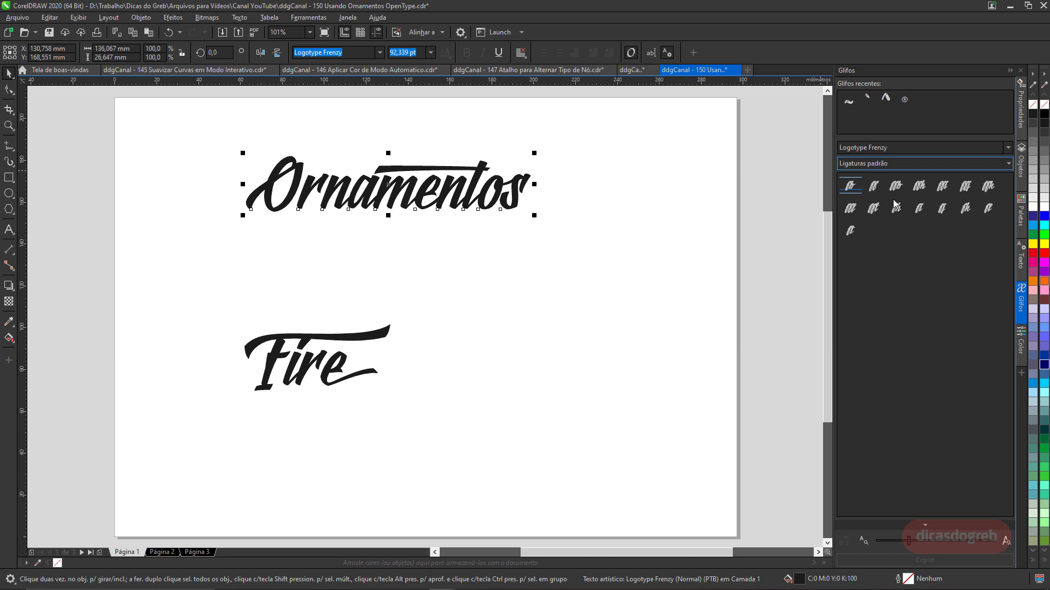
Step: Add Ligaturas opcionais to the glyph filter and remove Ligaturas padrão from it
{"action": "left_click", "coordinate": [893, 164]}
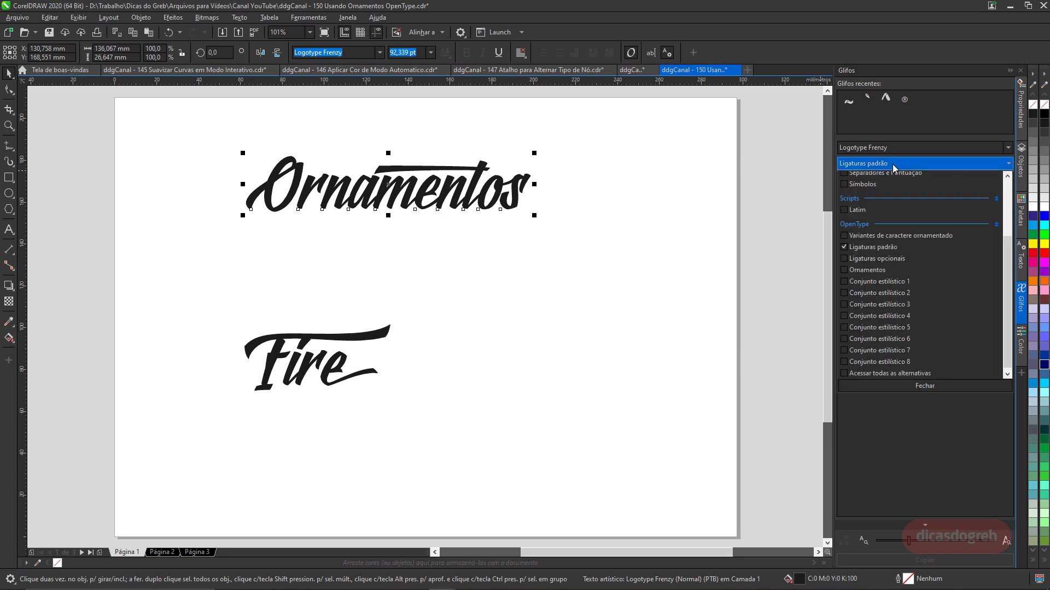
{"action": "left_click", "coordinate": [845, 258]}
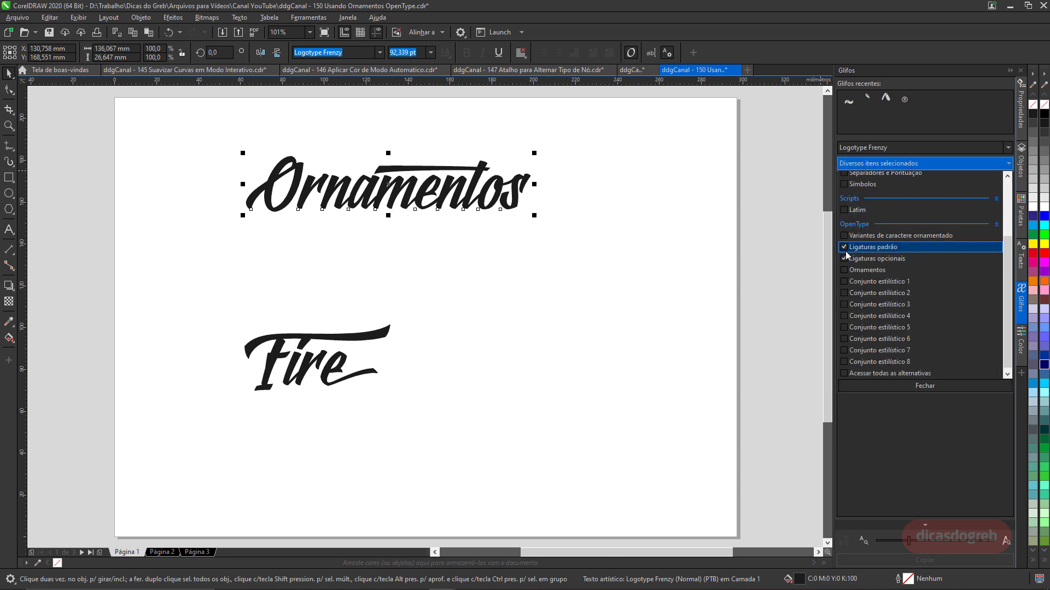
{"action": "left_click", "coordinate": [936, 163]}
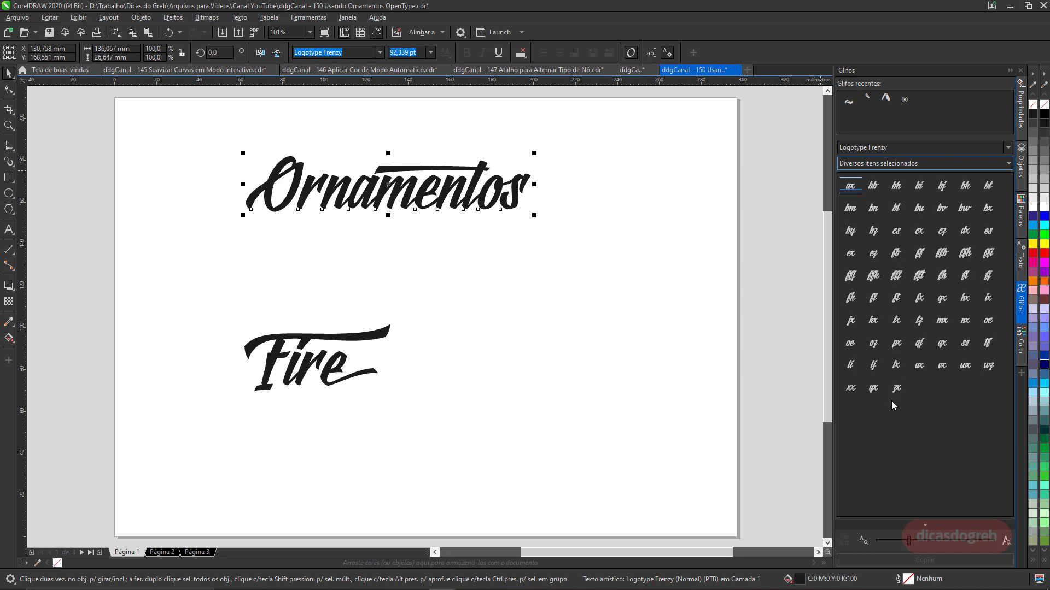
{"action": "left_click", "coordinate": [901, 162]}
{"action": "left_click", "coordinate": [843, 249]}
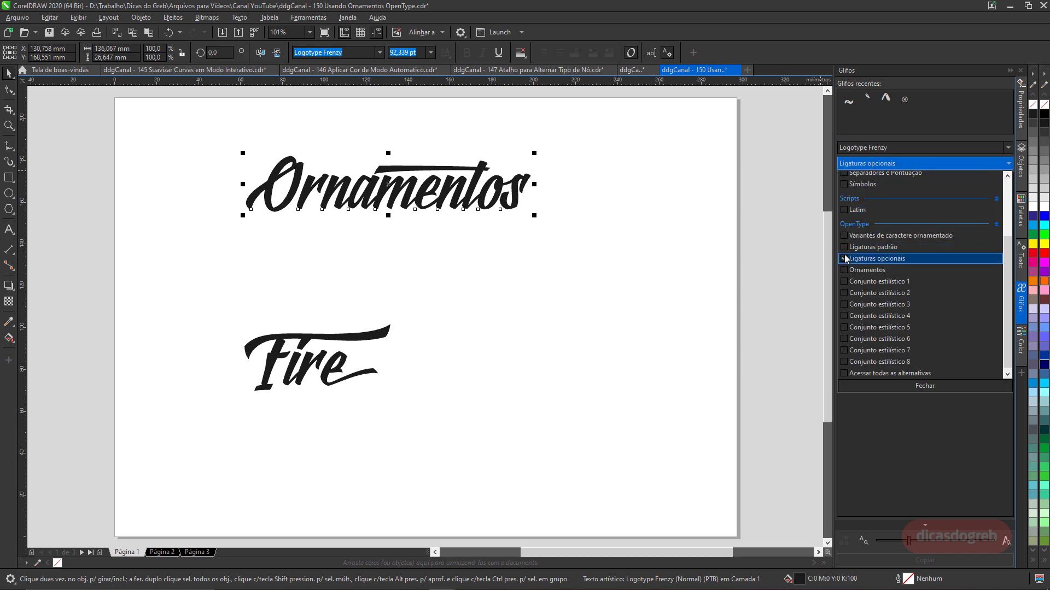
Step: Clear the Ligaturas opcionais glyph filter and place the grave-accented Y glyph on the page below and beside Fire, about 36 × 53 mm
{"action": "left_click", "coordinate": [844, 258]}
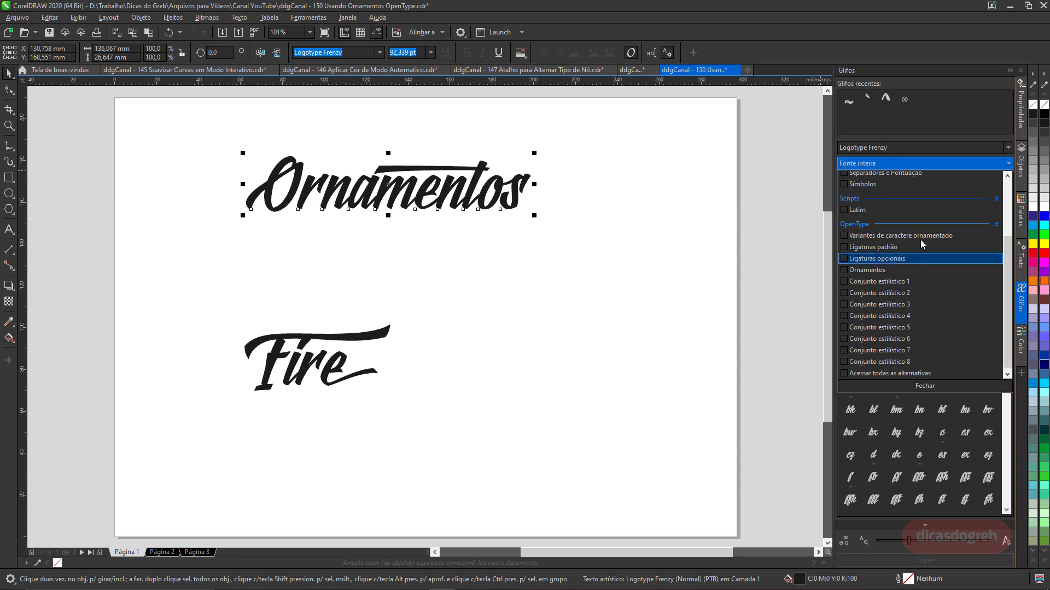
{"action": "left_click", "coordinate": [949, 163]}
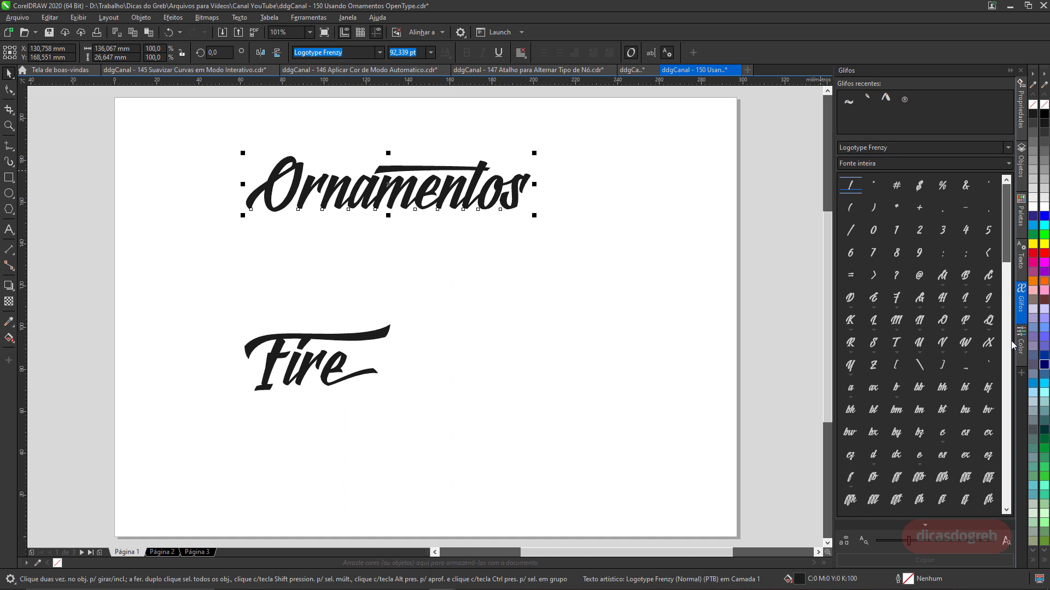
{"action": "scroll", "coordinate": [965, 487], "scroll_direction": "down", "scroll_amount": 10}
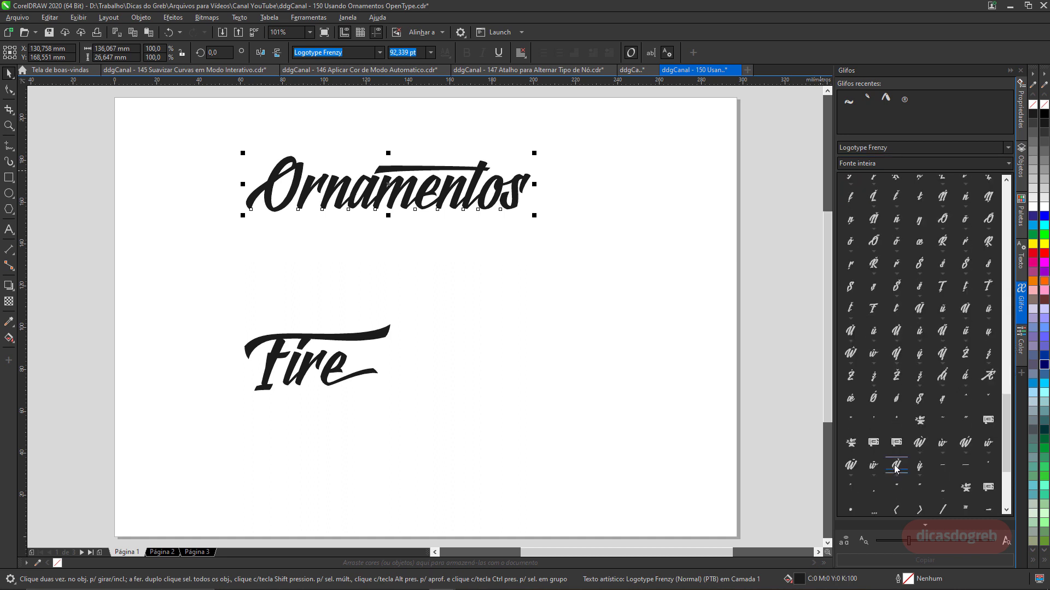
{"action": "left_click_drag", "start_coordinate": [896, 469], "coordinate": [684, 457]}
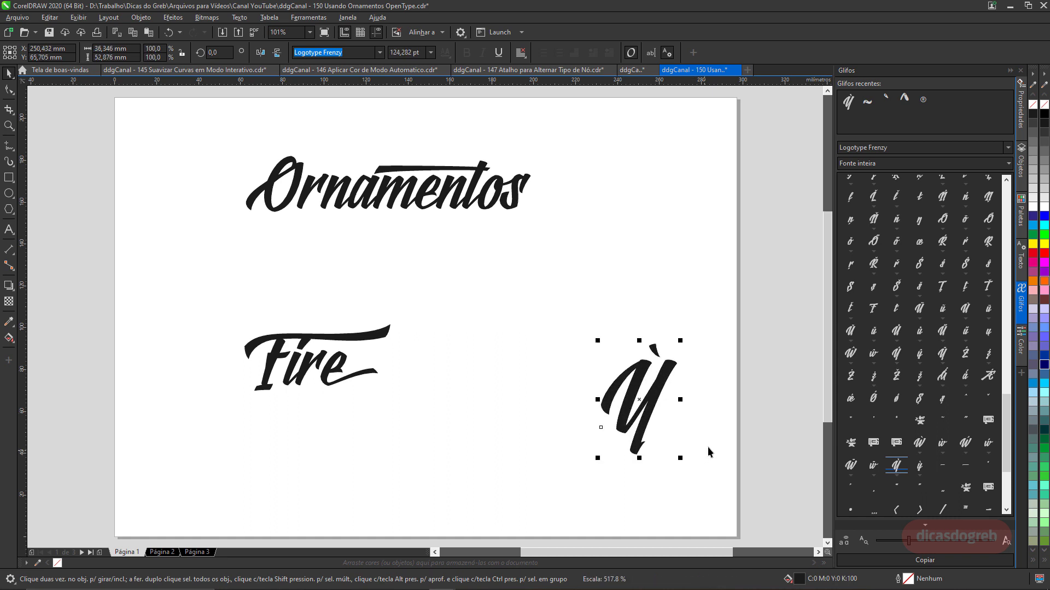
{"action": "left_click", "coordinate": [894, 477]}
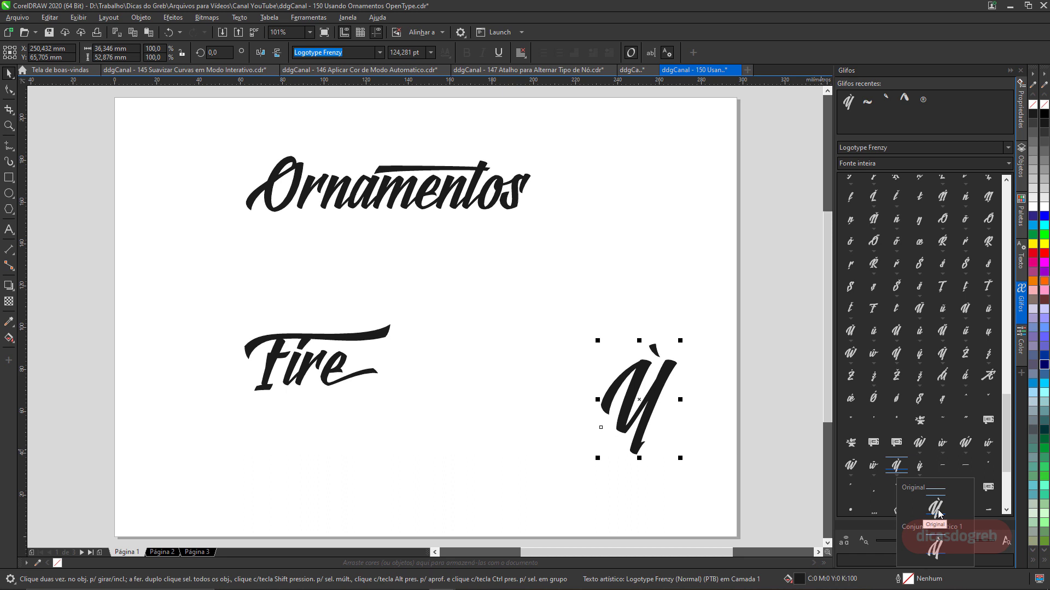
{"action": "left_click", "coordinate": [607, 316]}
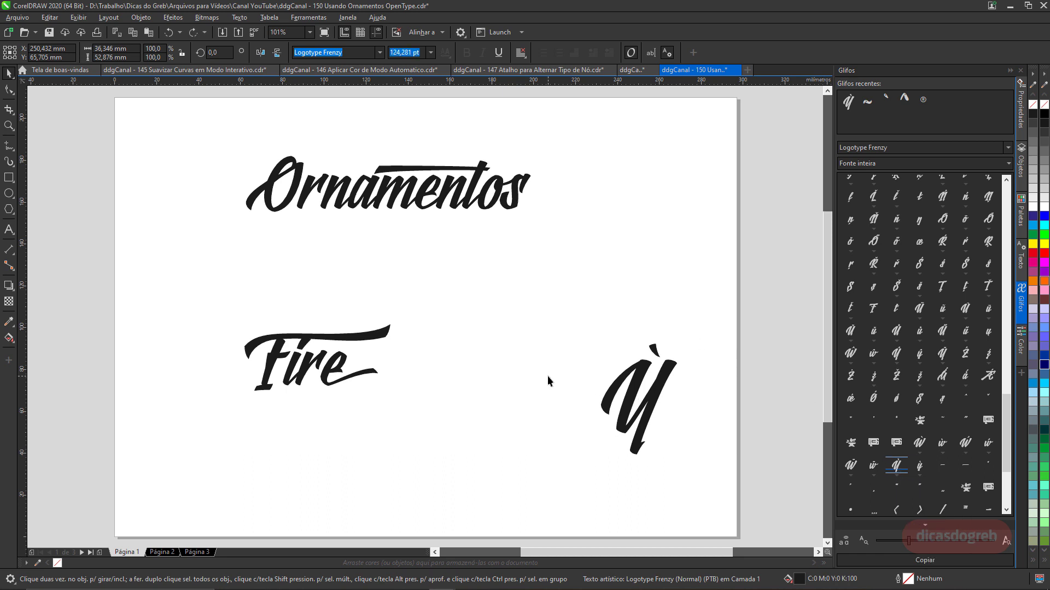
Step: On page 2, insert a second D after the first D of INDIVIDUAL to form a stretched D ligature
{"action": "left_click", "coordinate": [160, 551]}
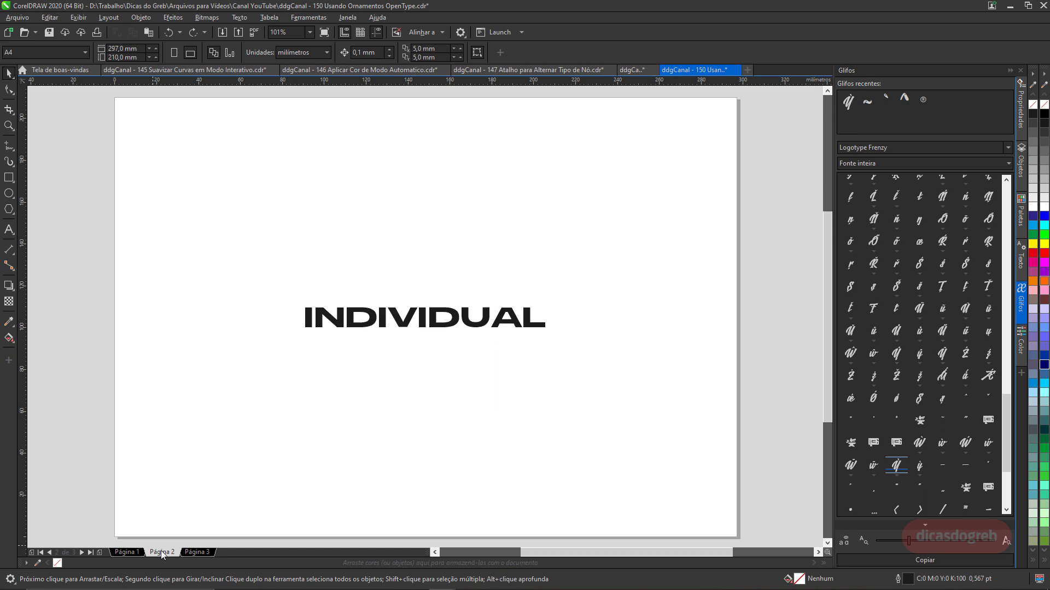
{"action": "double_click", "coordinate": [400, 323]}
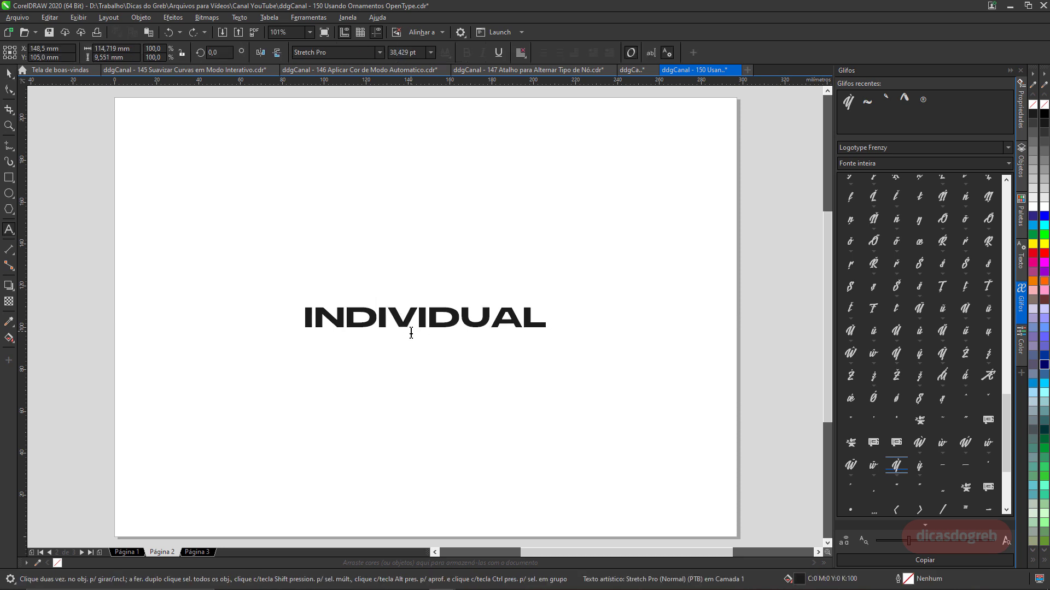
{"action": "type", "text": "d"}
{"action": "key", "text": "BackSpace"}
{"action": "type", "text": "D"}
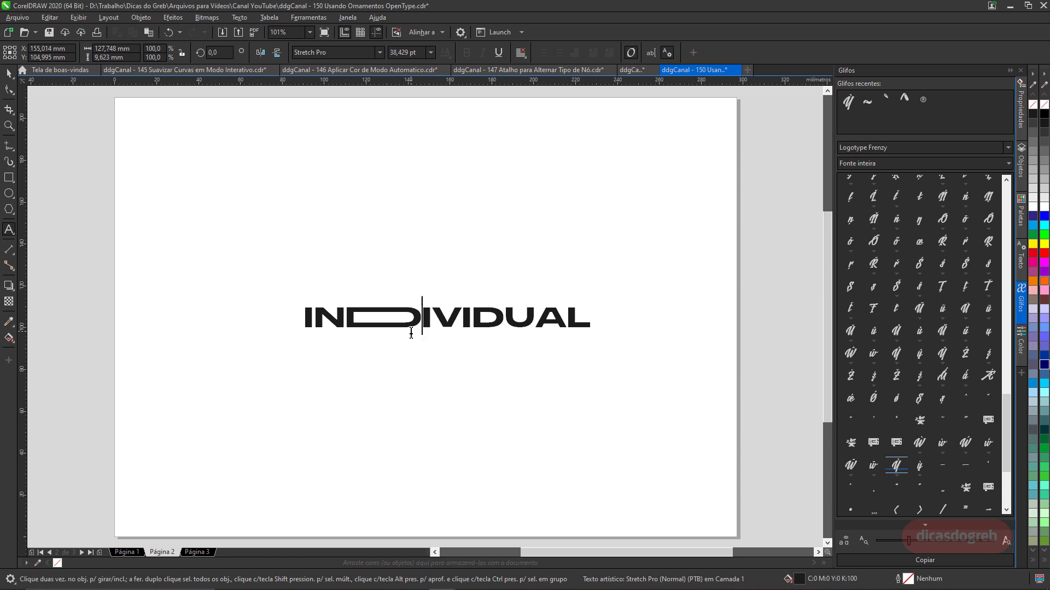
Step: Insert a second U after the U of INDIVIDUAL to form a stretched U ligature
{"action": "key", "text": "End"}
{"action": "key", "text": "Left"}
{"action": "key", "text": "Left"}
{"action": "key", "text": "Left"}
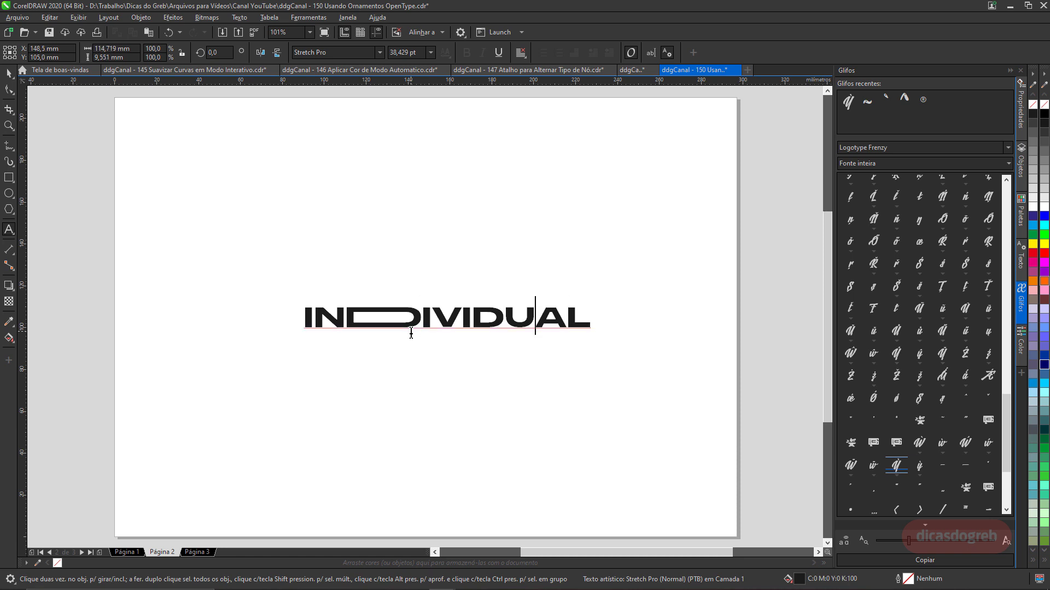
{"action": "type", "text": "U"}
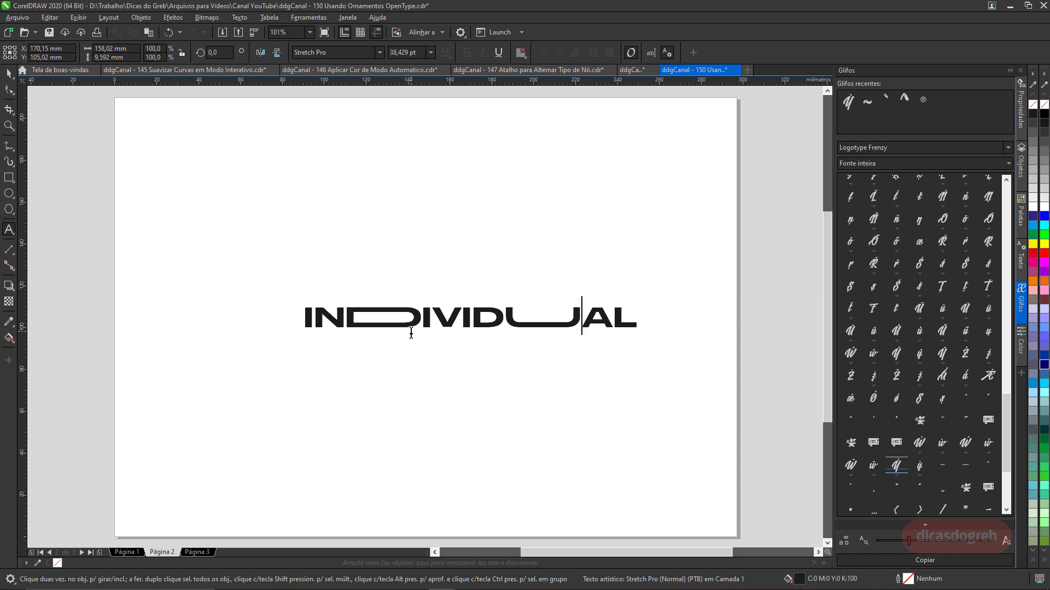
{"action": "key", "text": "ctrl+space"}
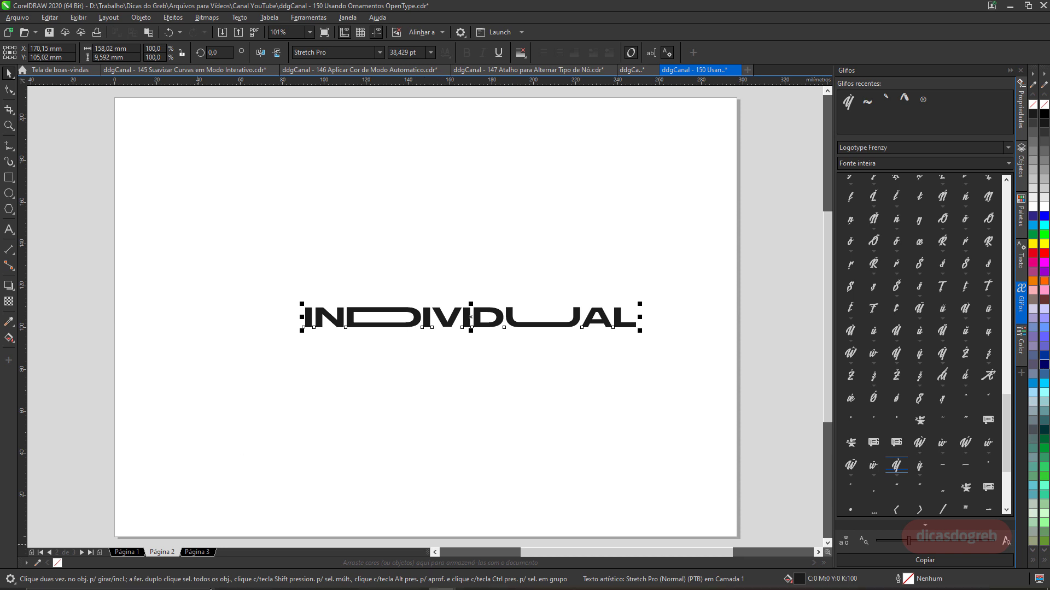
Step: Select the word alegria on page 3 and show the glyph list of its font, Shorelines Script Bold
{"action": "left_click", "coordinate": [207, 553]}
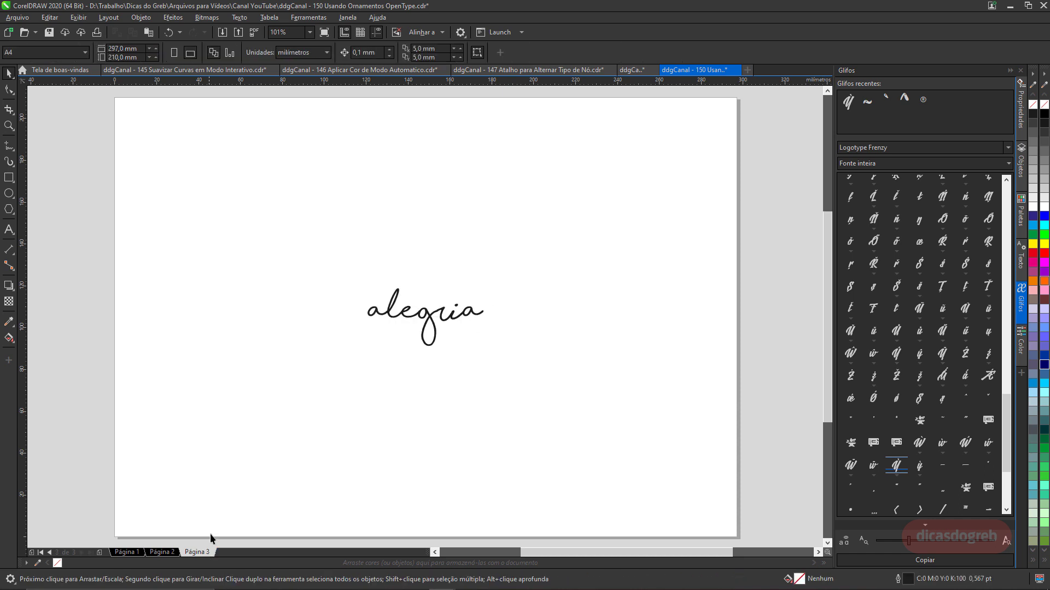
{"action": "double_click", "coordinate": [422, 317]}
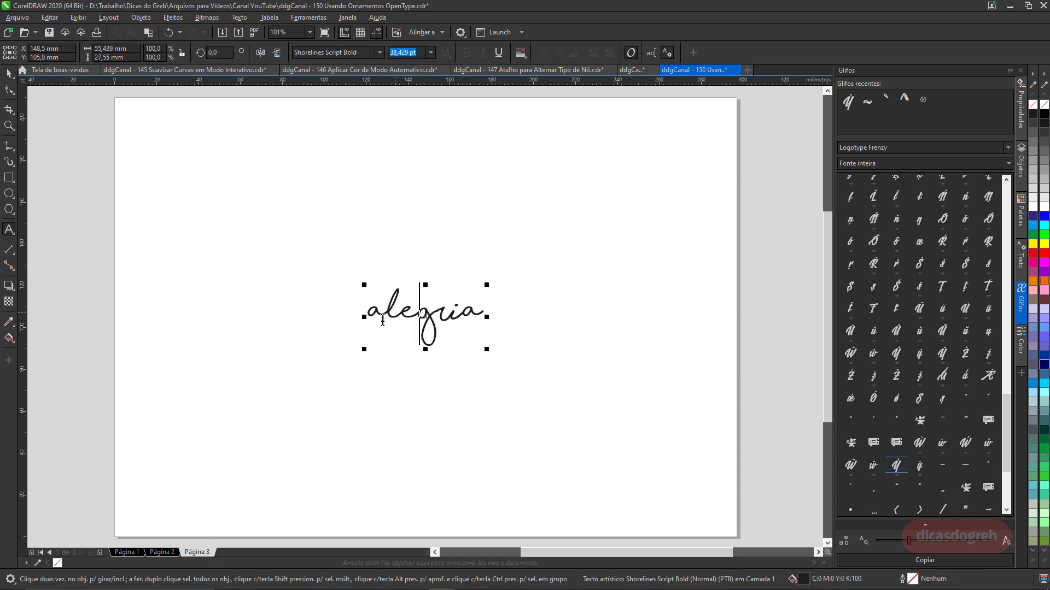
{"action": "left_click_drag", "start_coordinate": [367, 305], "coordinate": [499, 322]}
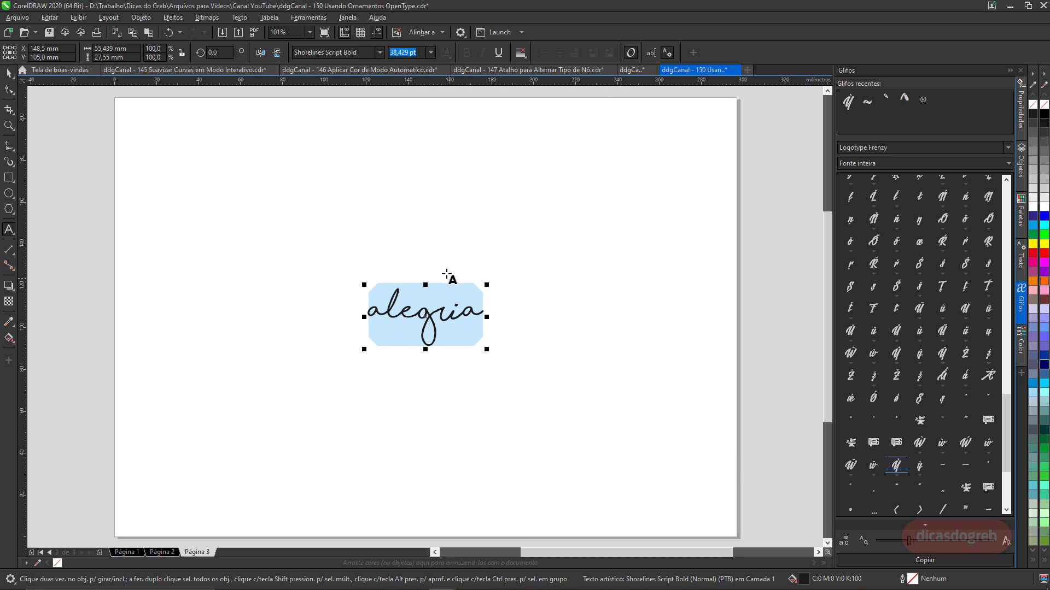
{"action": "left_click", "coordinate": [897, 147]}
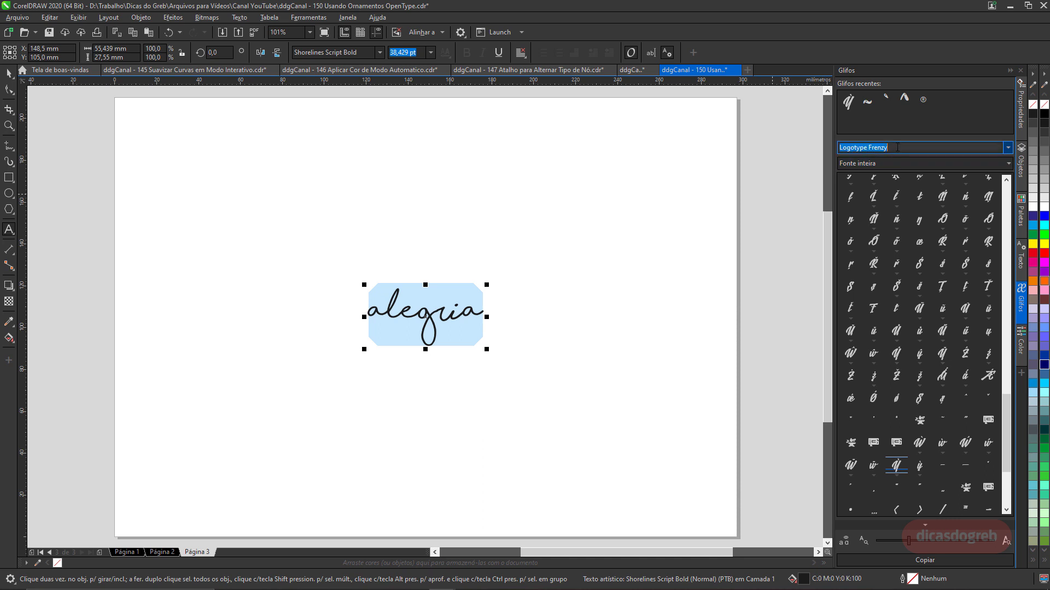
{"action": "type", "text": "Shorelines Script Bold"}
{"action": "key", "text": "Return"}
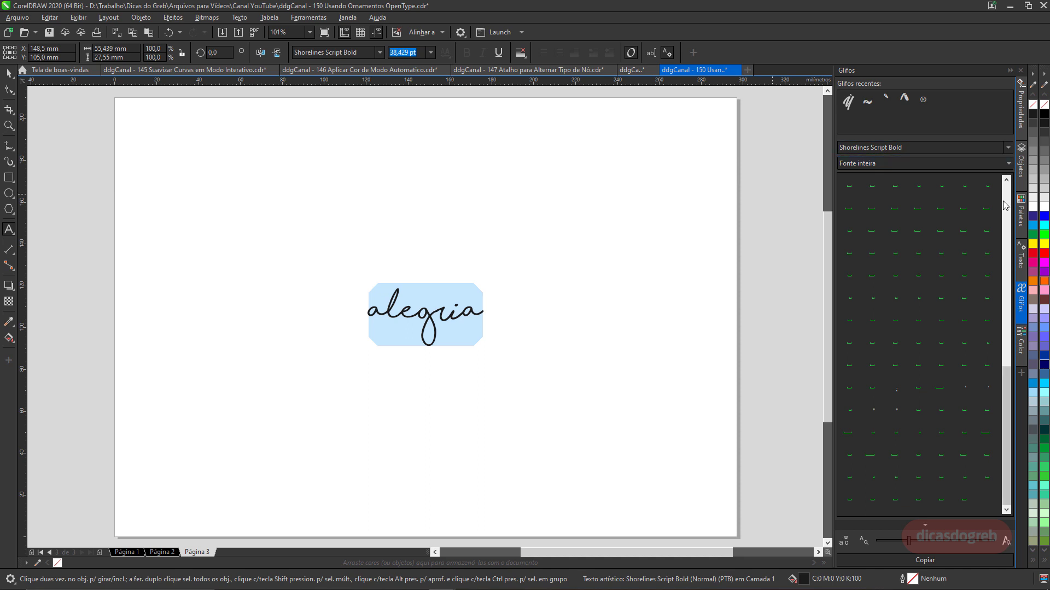
{"action": "left_click_drag", "start_coordinate": [1008, 382], "coordinate": [1009, 284]}
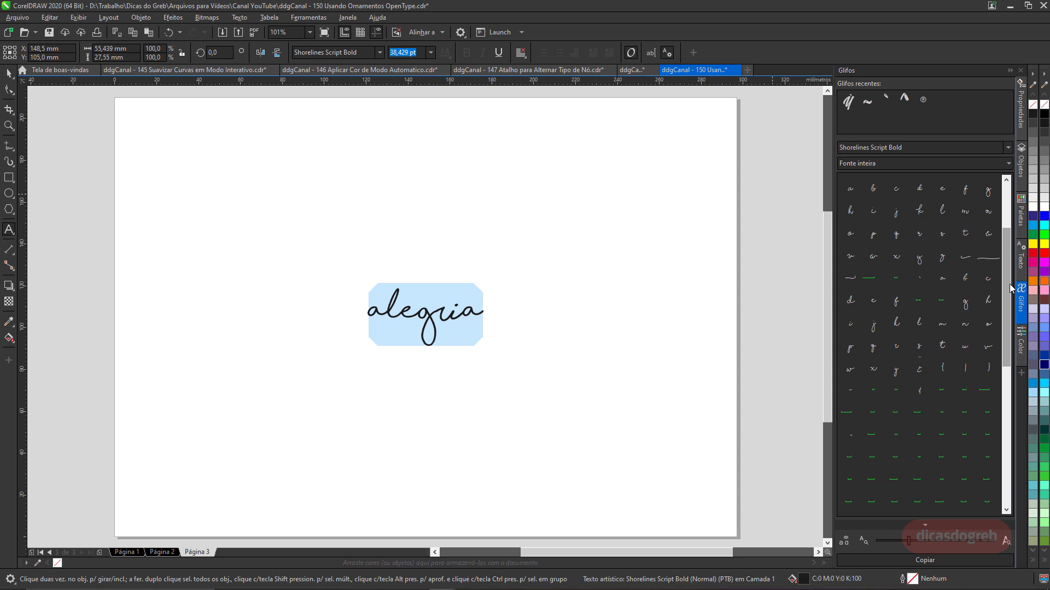
{"action": "left_click_drag", "start_coordinate": [1009, 285], "coordinate": [1012, 205]}
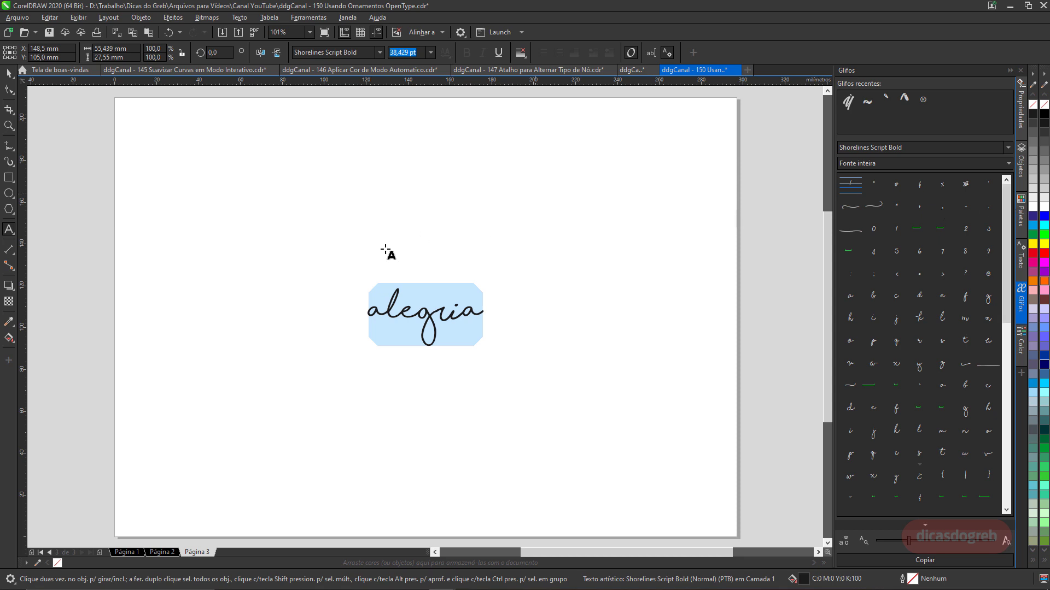
Step: Add a long opening swash before alegria and a curled closing swash after it using the font's ornament characters
{"action": "left_click", "coordinate": [390, 312]}
{"action": "key", "text": "Left"}
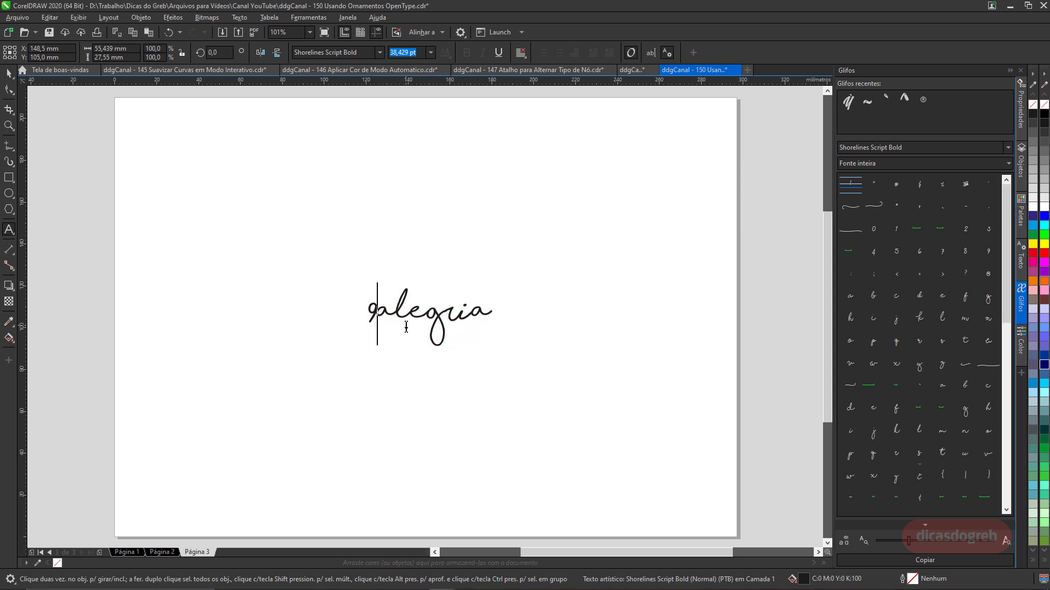
{"action": "key", "text": "ctrl+v"}
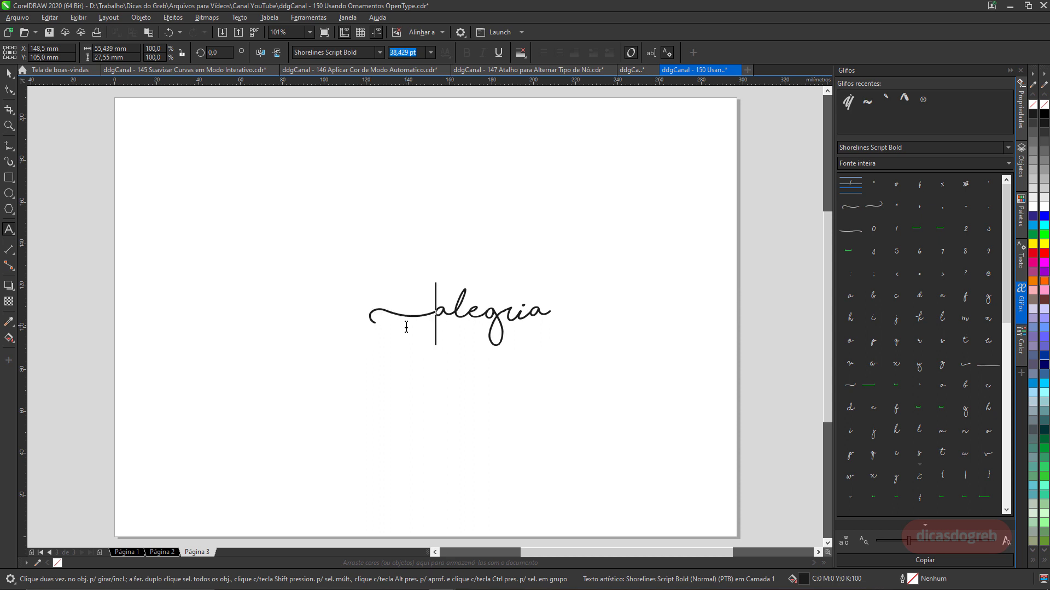
{"action": "key", "text": "End"}
{"action": "key", "text": "ctrl+v"}
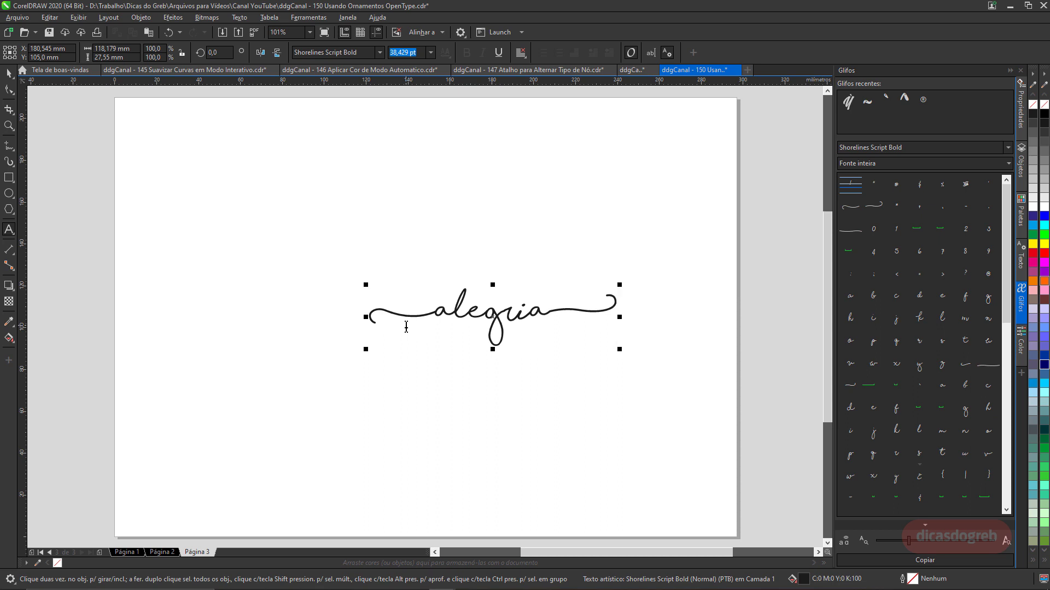
{"action": "key", "text": "ctrl+space"}
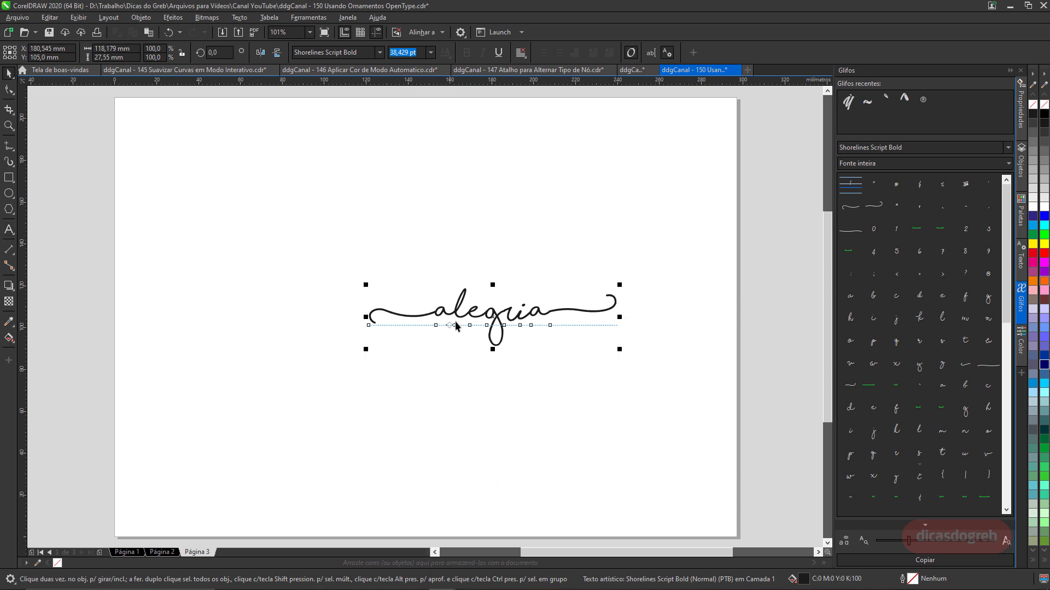
Step: Duplicate the swashed alegria below the original and remove the copy's closing swash after trying the / underline glyph there
{"action": "left_click_drag", "start_coordinate": [487, 313], "coordinate": [454, 393]}
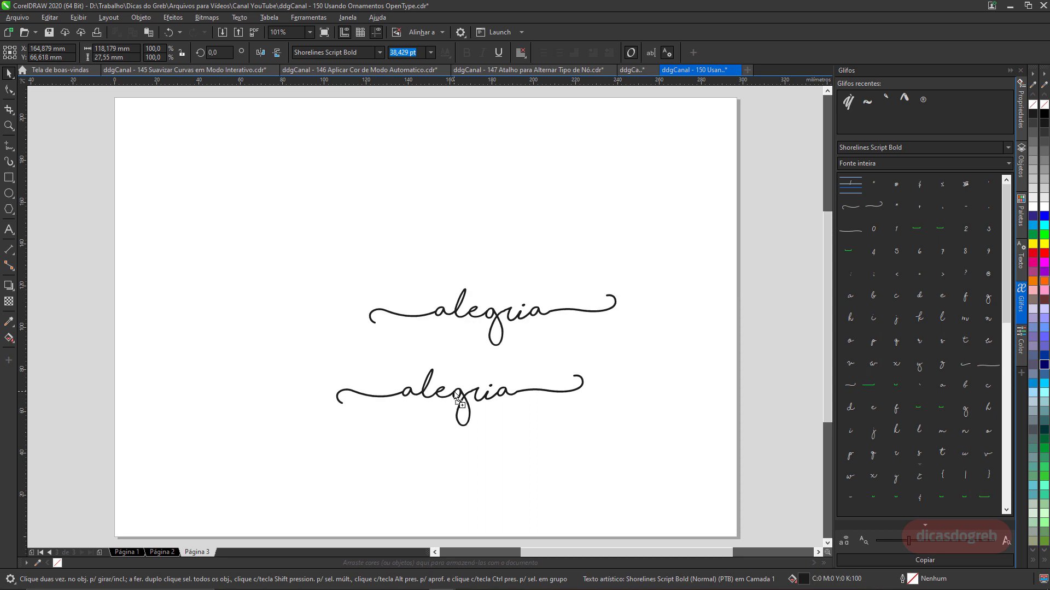
{"action": "key", "text": "F8"}
{"action": "key", "text": "BackSpace"}
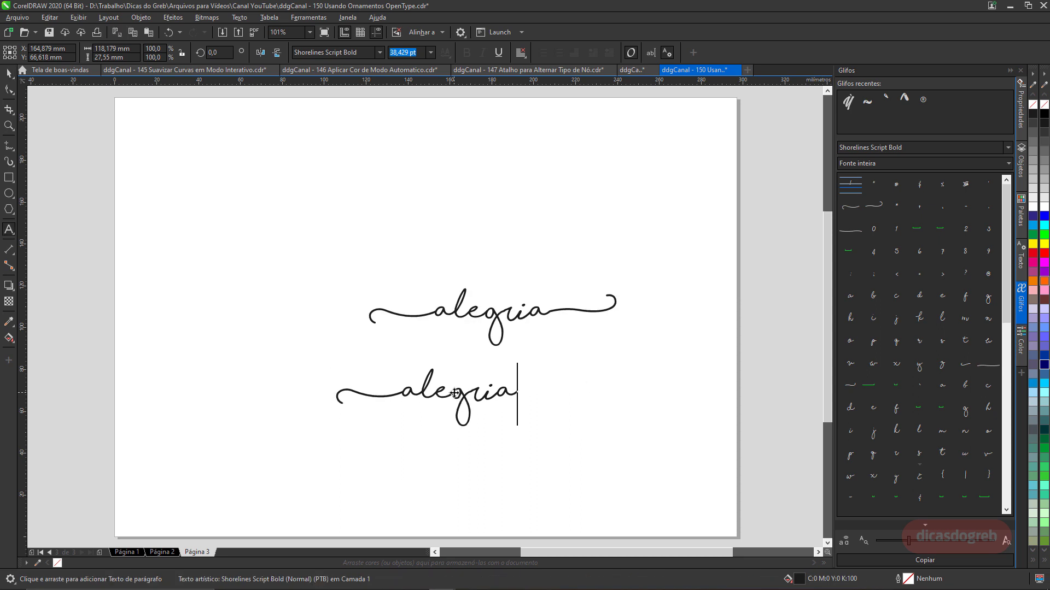
{"action": "type", "text": "/"}
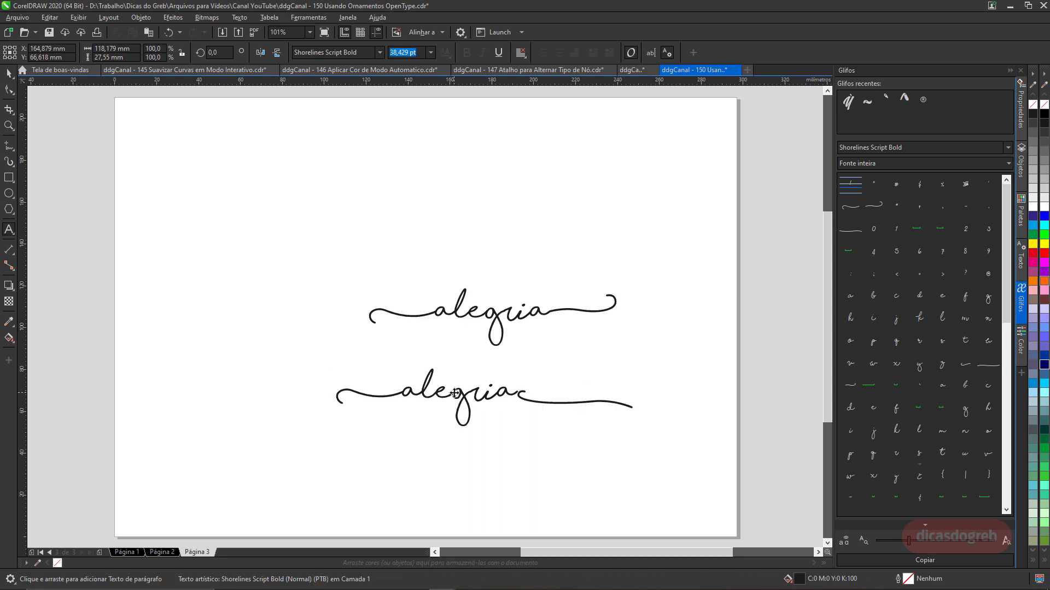
{"action": "key", "text": "BackSpace"}
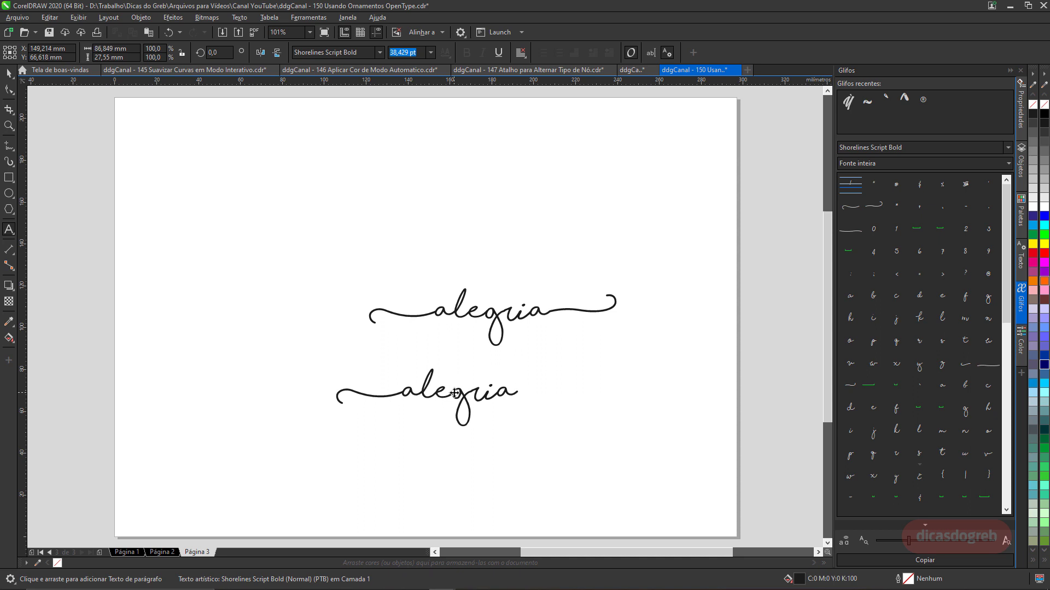
Step: Replace the copy's opening swash with the / underline glyph and place that glyph as separate text above both words, about 124 mm wide
{"action": "key", "text": "Home"}
{"action": "key", "text": "Delete"}
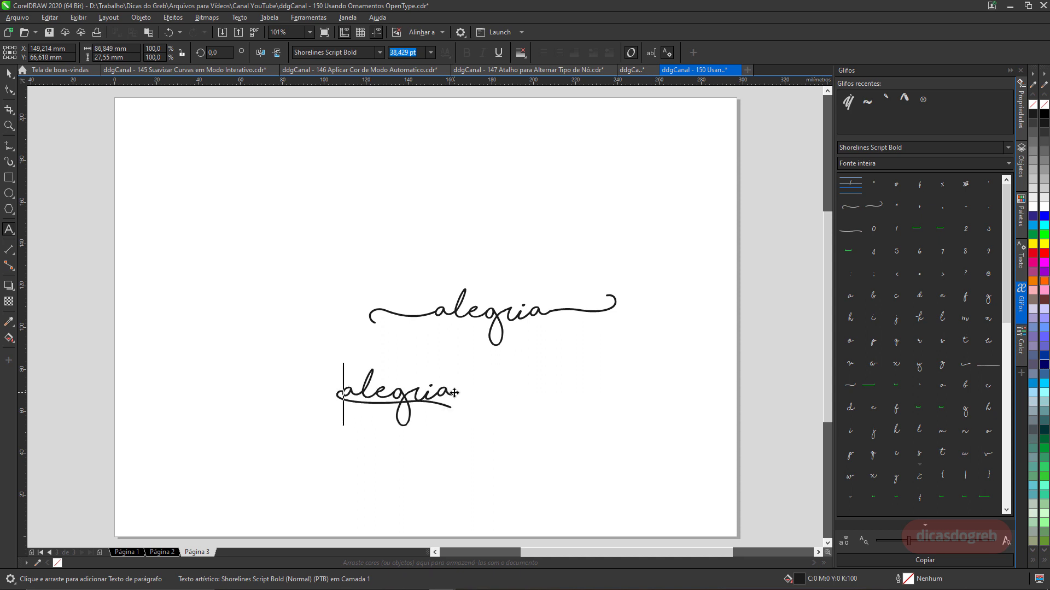
{"action": "key", "text": "ctrl+space"}
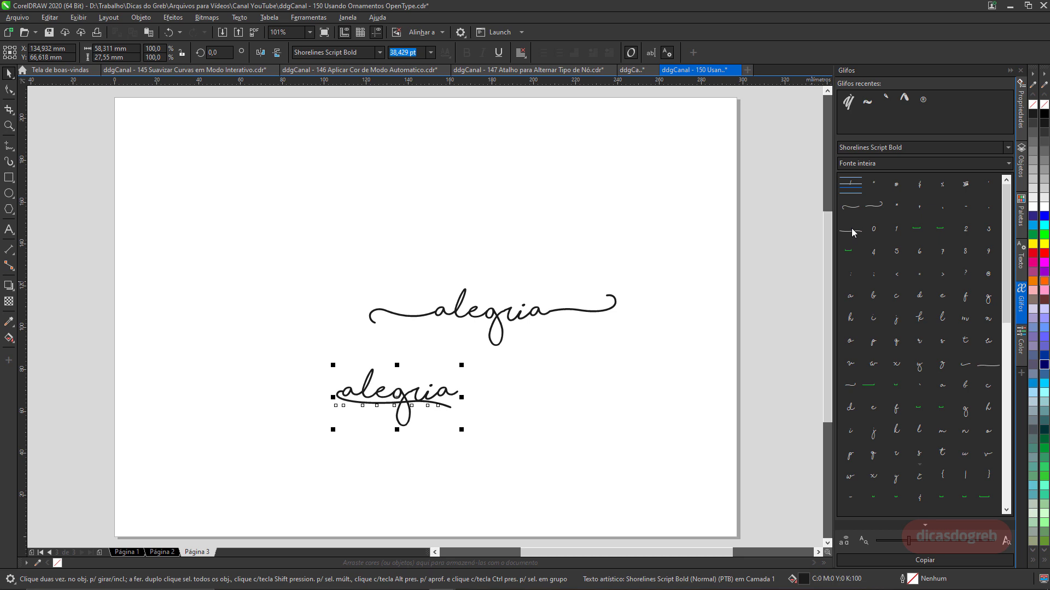
{"action": "left_click_drag", "start_coordinate": [852, 232], "coordinate": [299, 305]}
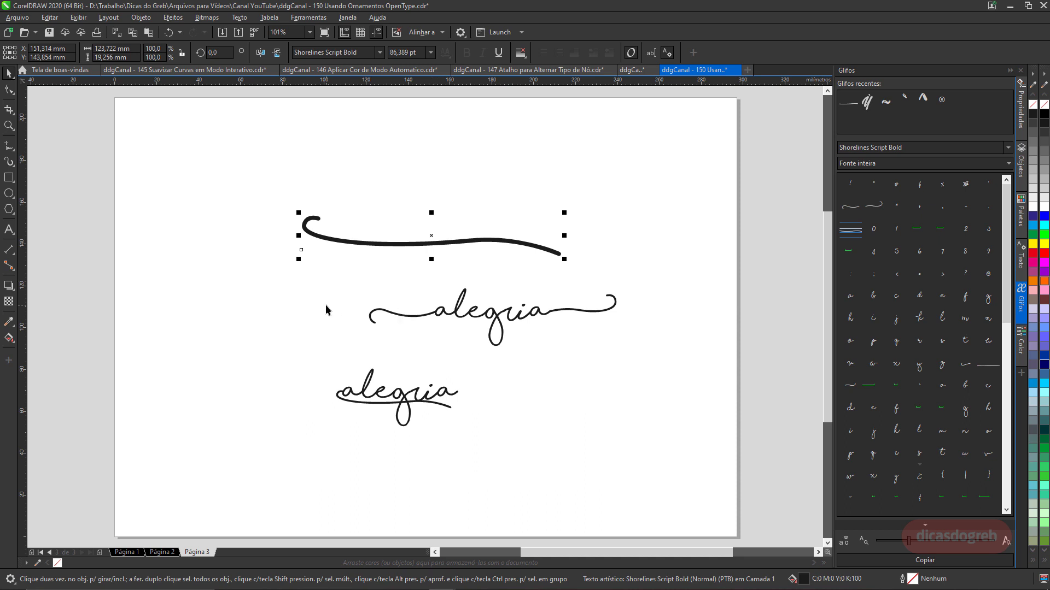
Step: Return to page 1 and select the letter m in Ornamentos for editing
{"action": "left_click", "coordinate": [126, 552]}
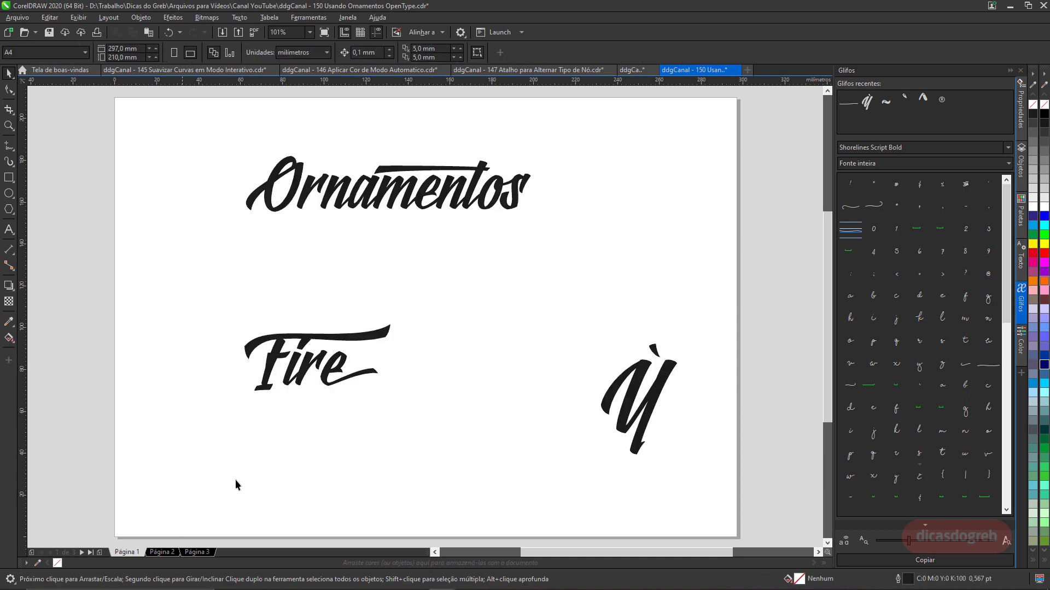
{"action": "double_click", "coordinate": [369, 191]}
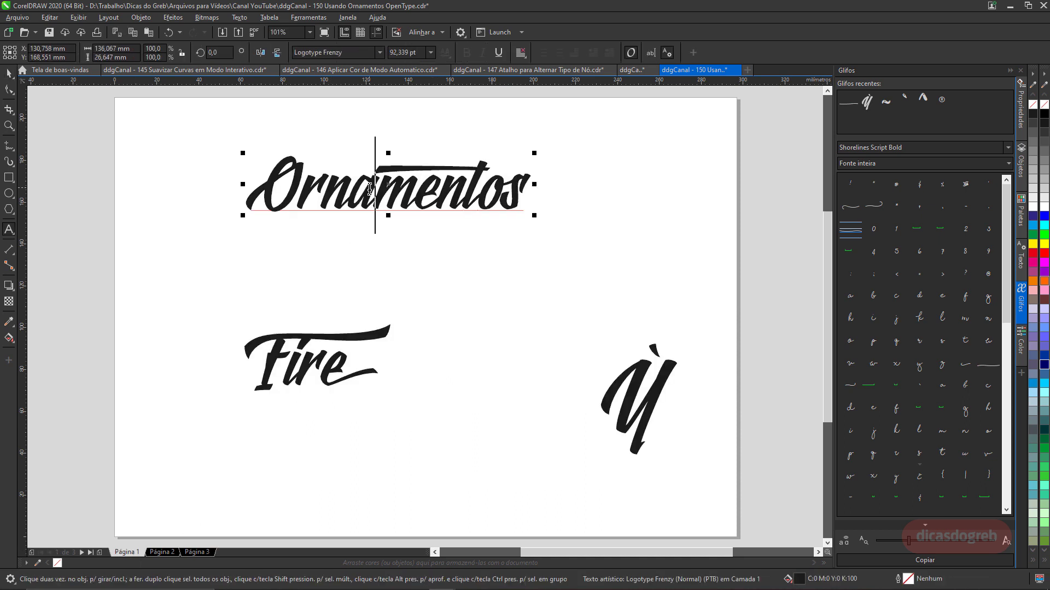
{"action": "left_click_drag", "start_coordinate": [375, 192], "coordinate": [394, 227]}
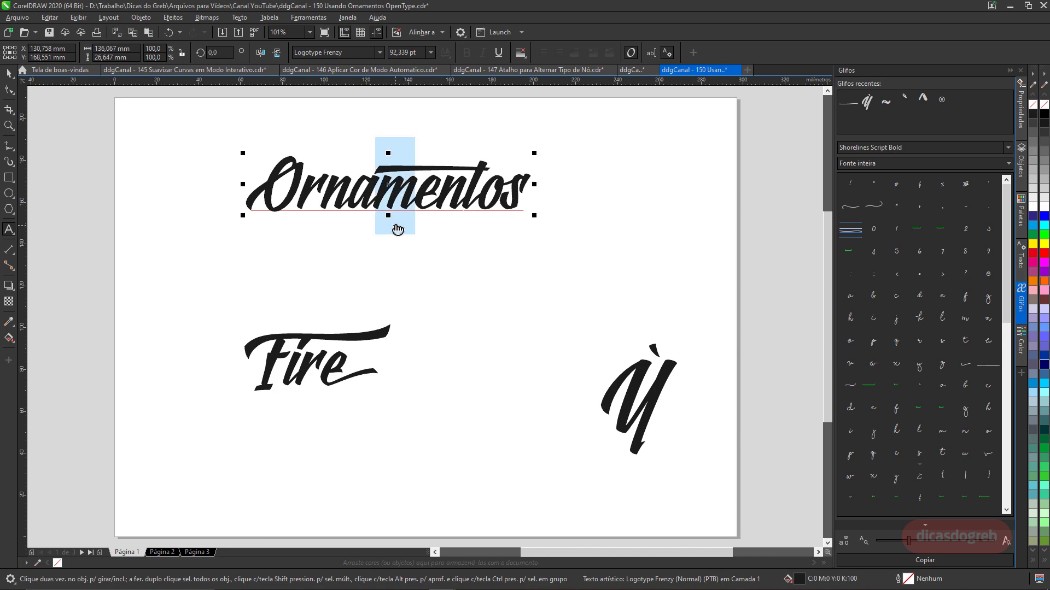